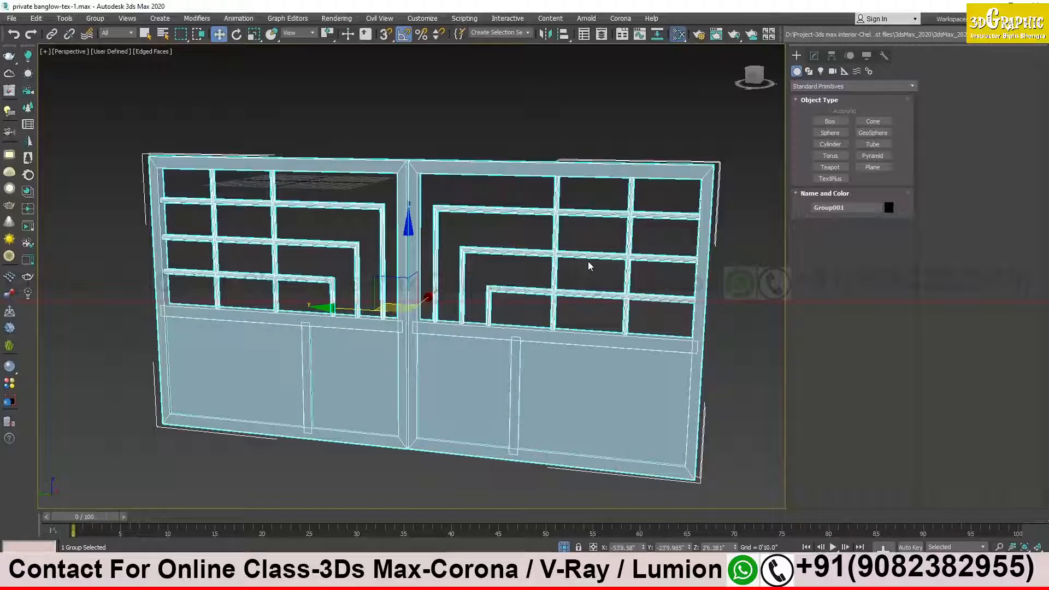
Open the Slate Material Editor and create a new view named metal.
key(m)
middle_drag(674, 381, 632, 428)
right_click(503, 233)
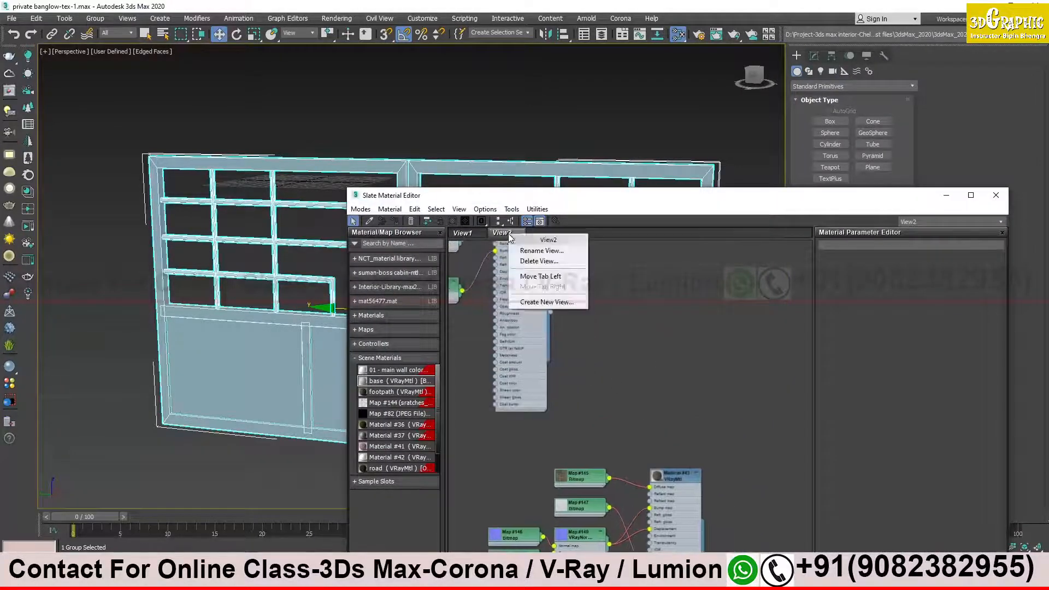
click(557, 303)
text(metal)
key(Return)
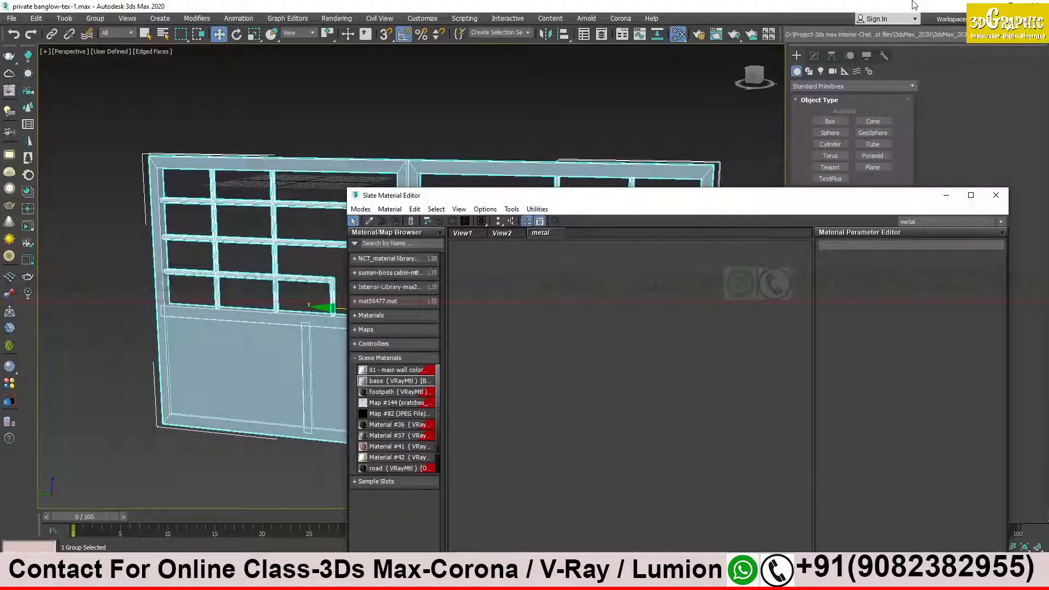
Reposition the Slate Material Editor window so the gate model stays visible beside it.
drag(548, 194, 683, 170)
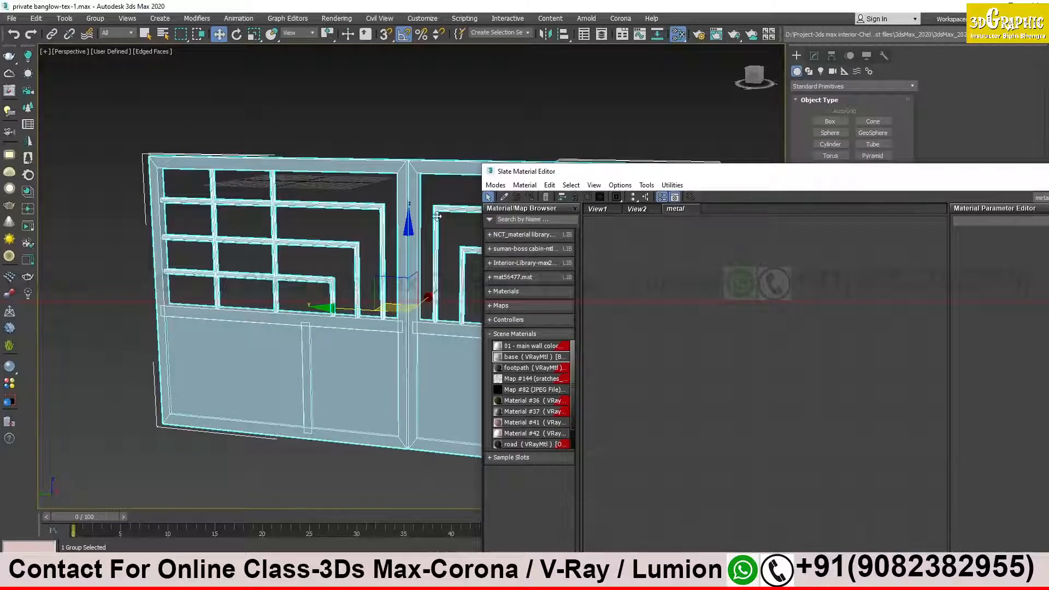
middle_drag(431, 212, 305, 151)
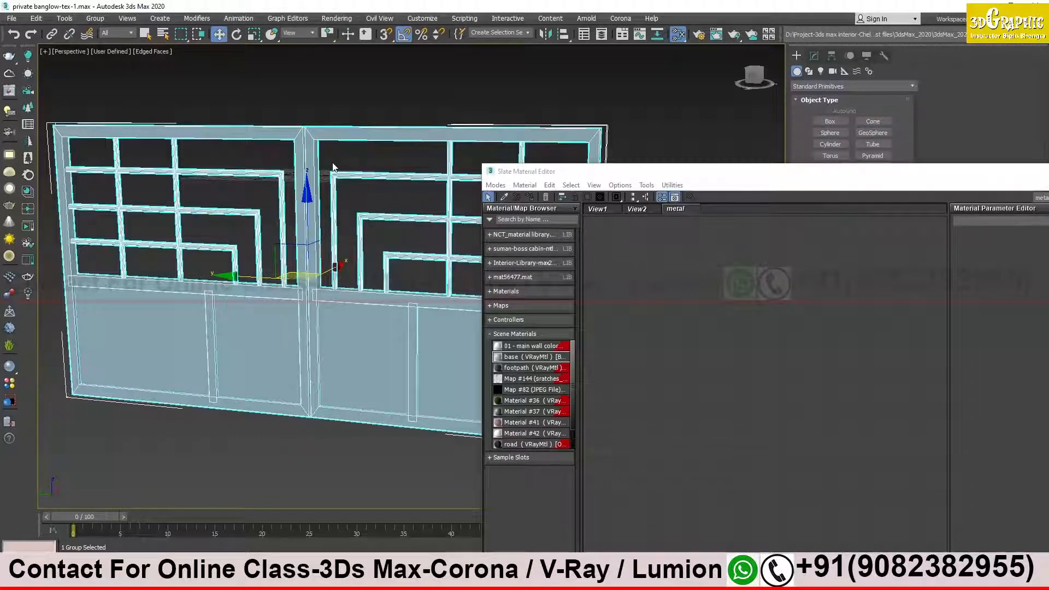
mouse_move(567, 176)
mouse_down()
mouse_move(592, 173)
mouse_move(582, 171)
mouse_up()
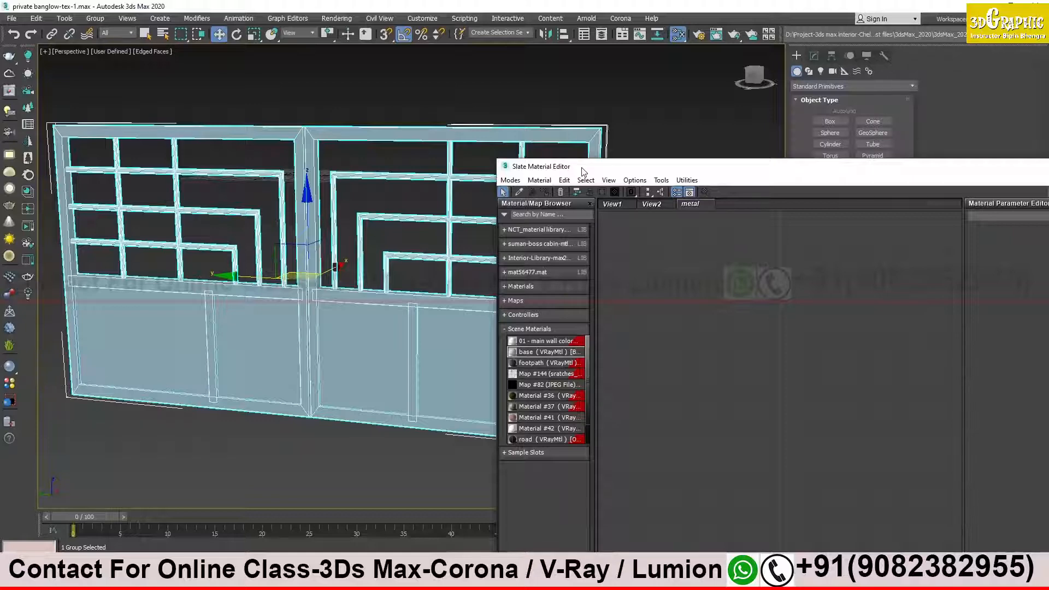
drag(576, 173, 577, 137)
middle_drag(382, 206, 321, 257)
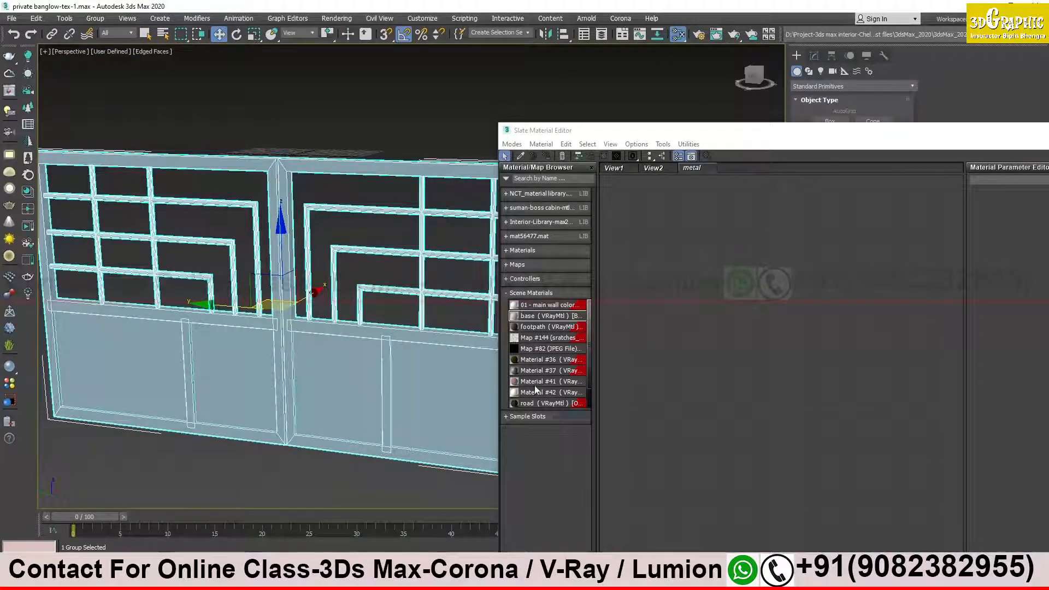
Switch to File Explorer, open a new window and browse to the Fast render n resume folder on drive D.
click(320, 579)
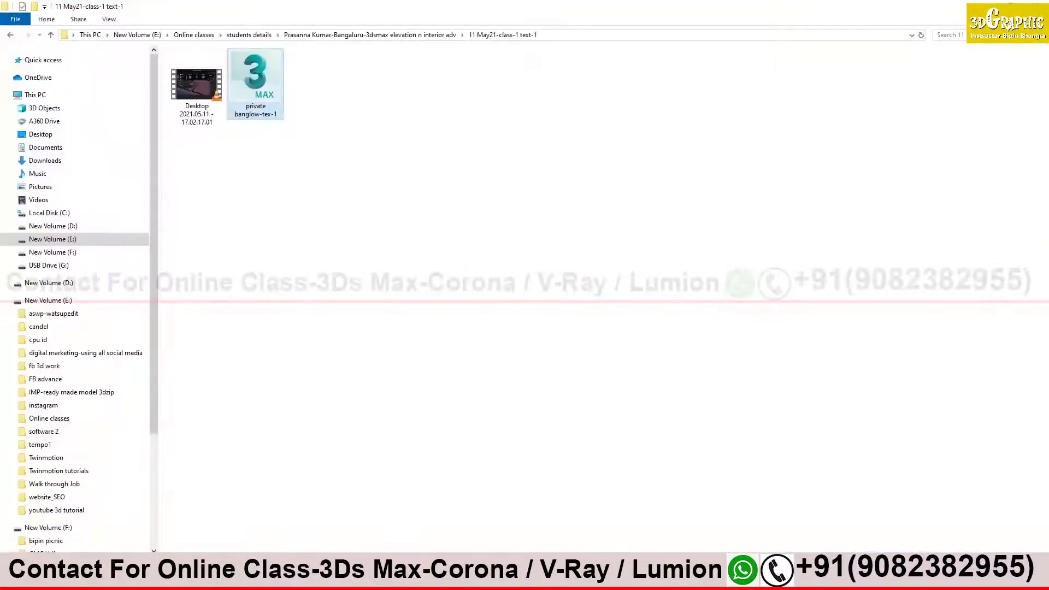
click(320, 580)
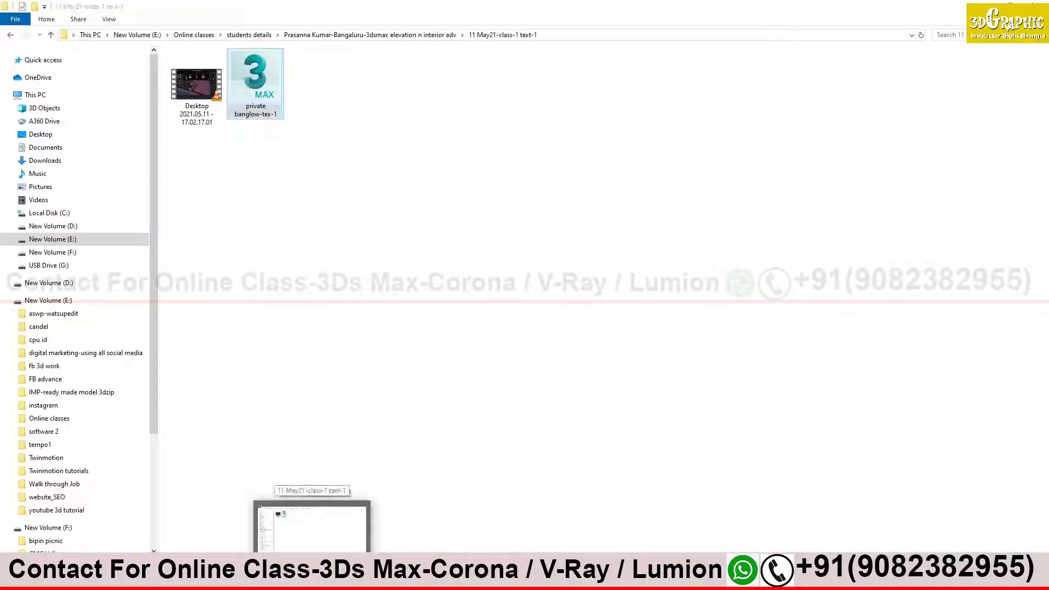
right_click(319, 579)
click(288, 520)
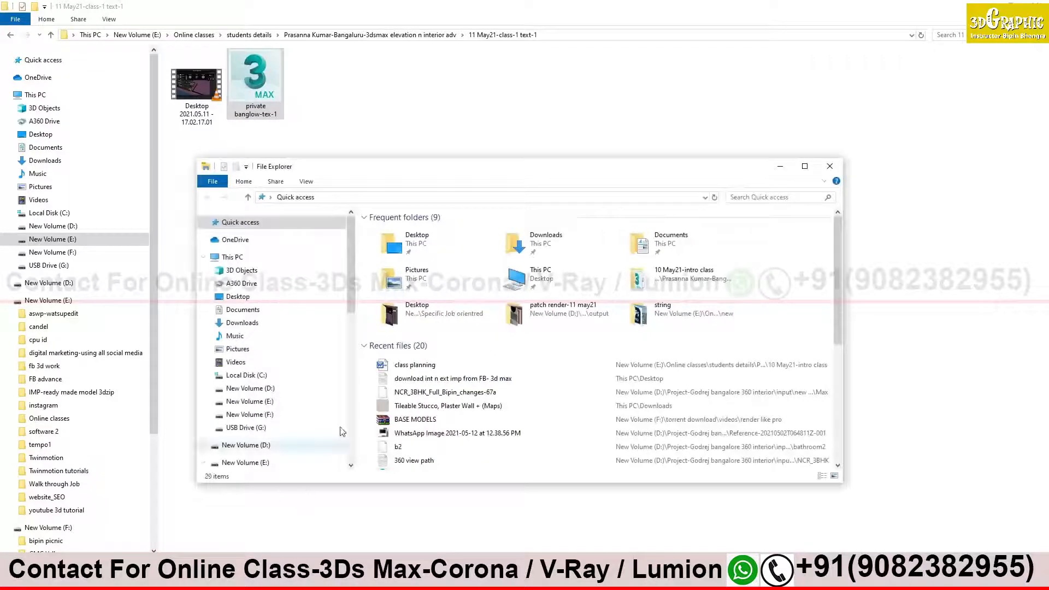
double_click(541, 275)
double_click(711, 344)
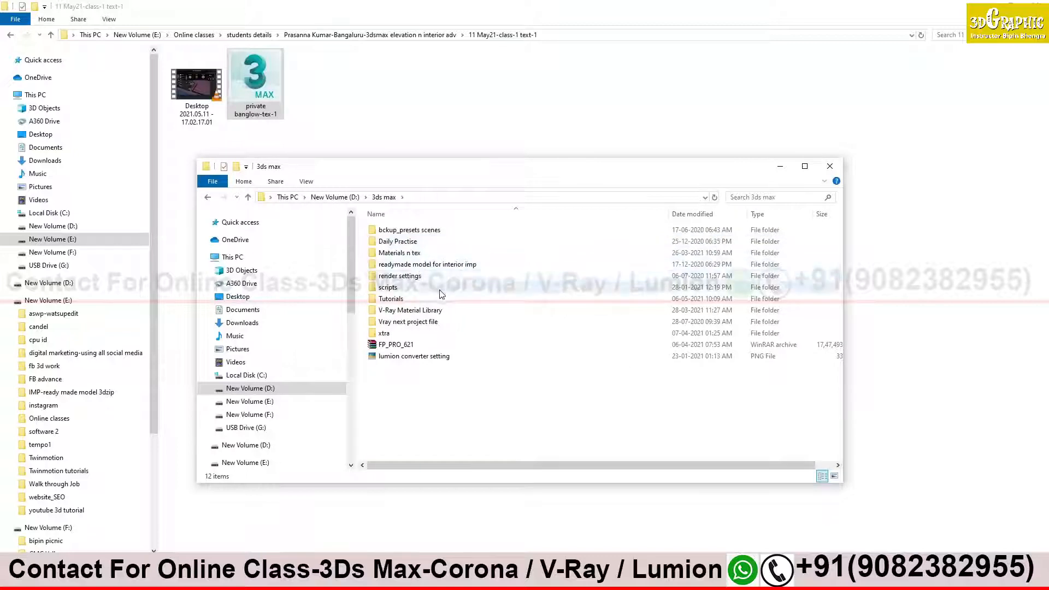
click(422, 241)
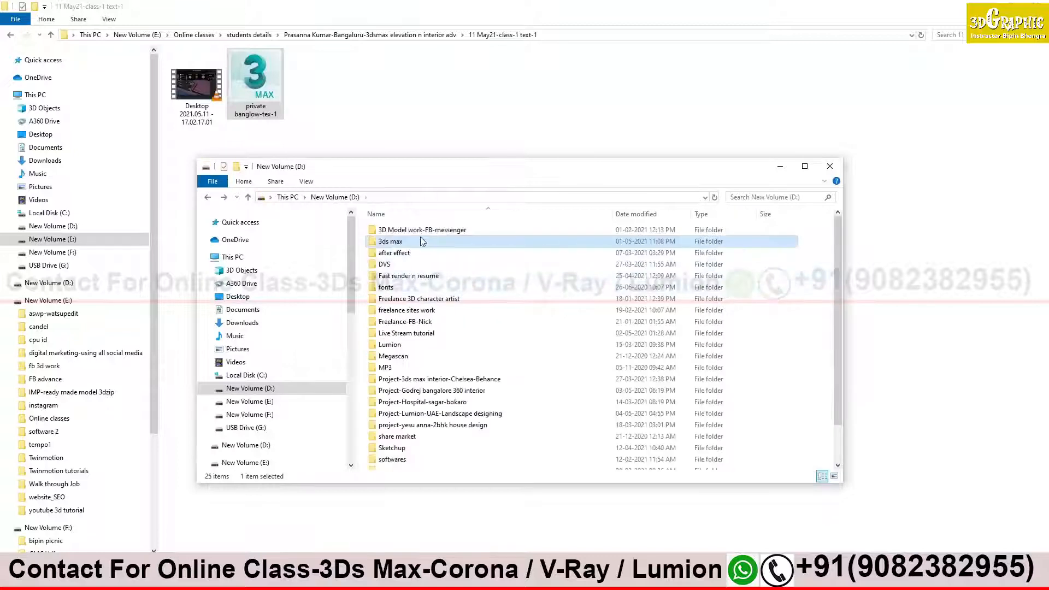
click(412, 277)
double_click(412, 276)
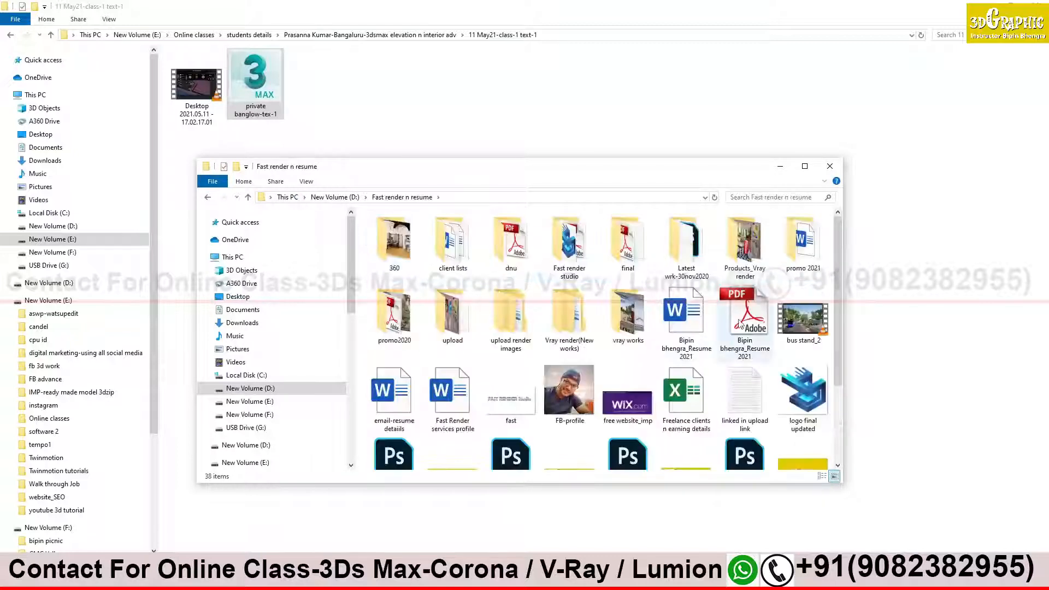
Open the day final image from the Elevation-max vray folder inside Latest wrk-30nov2020.
click(690, 253)
double_click(690, 253)
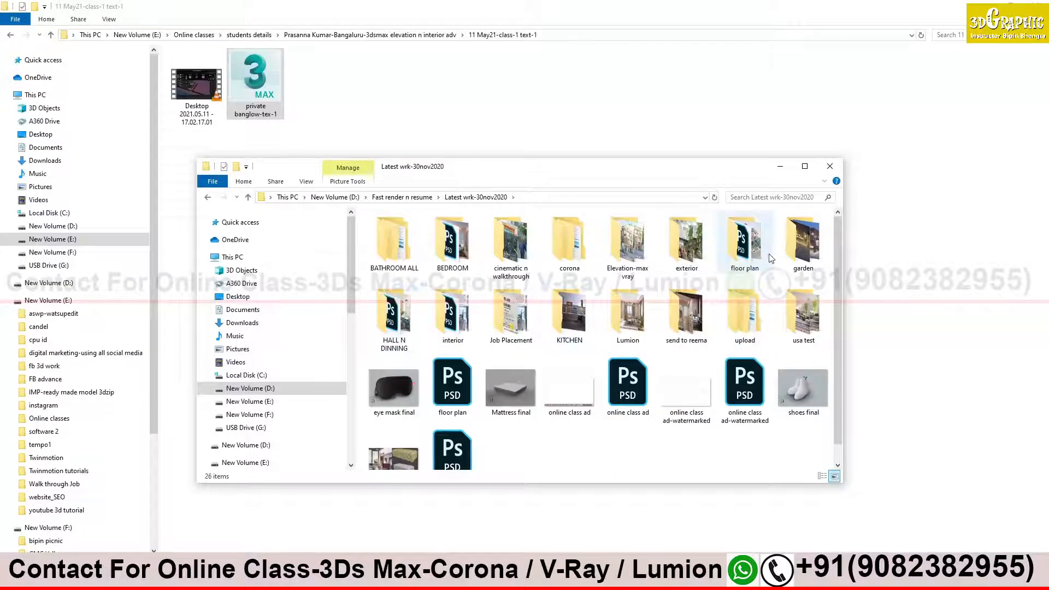
double_click(628, 244)
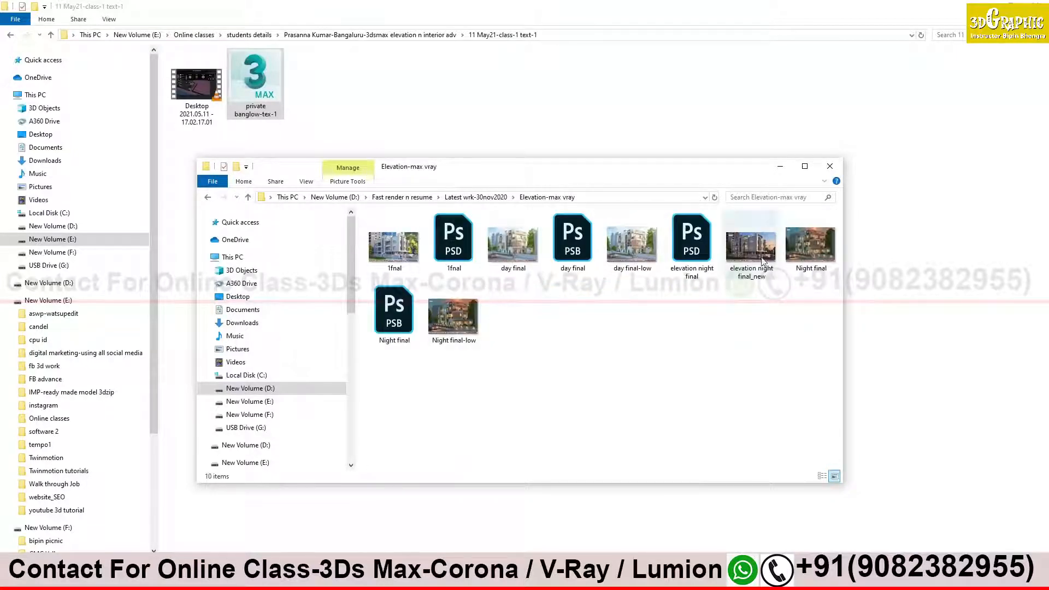
click(515, 249)
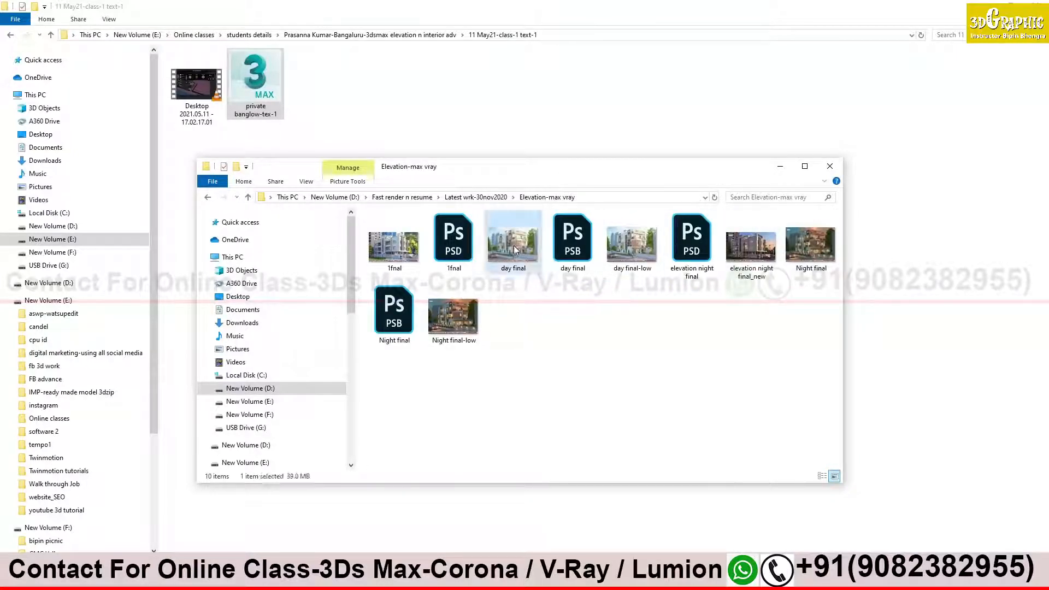
double_click(529, 219)
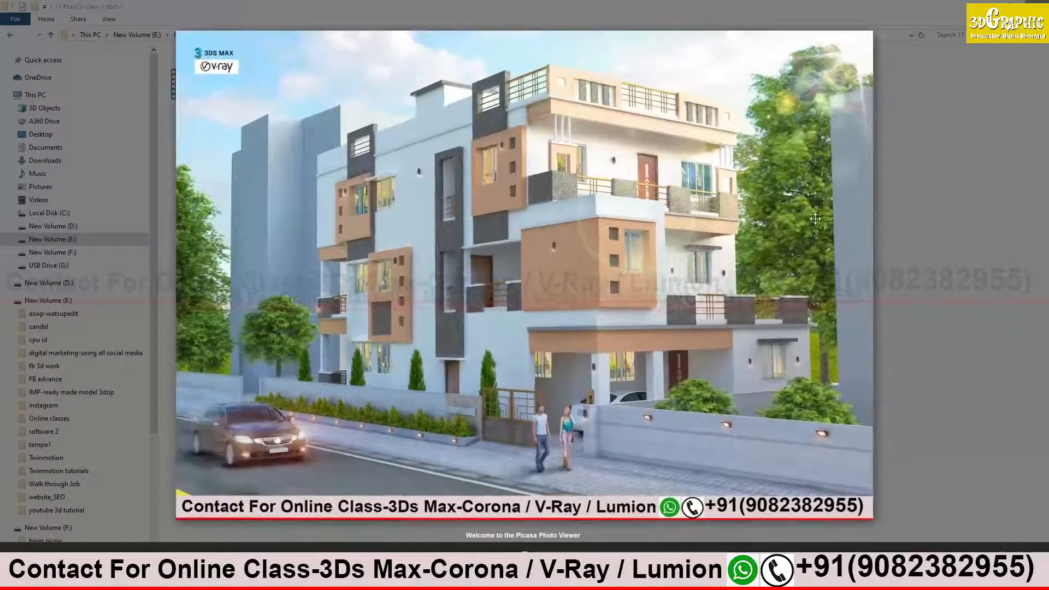
Examine the metal frame and lower panels of the entrance gate in the reference render.
scroll(573, 423, up, 5)
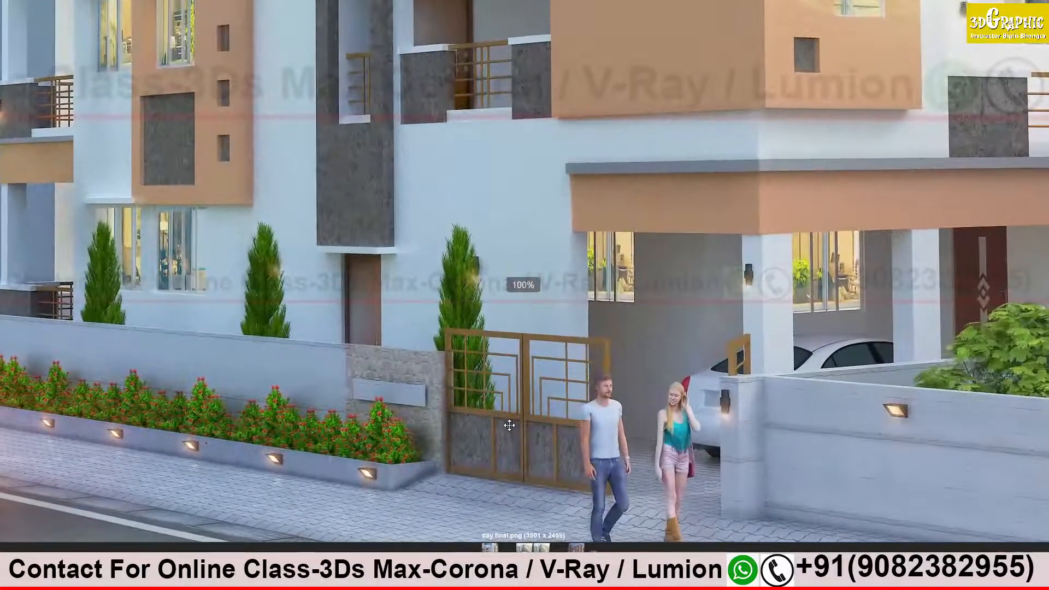
scroll(510, 426, up, 5)
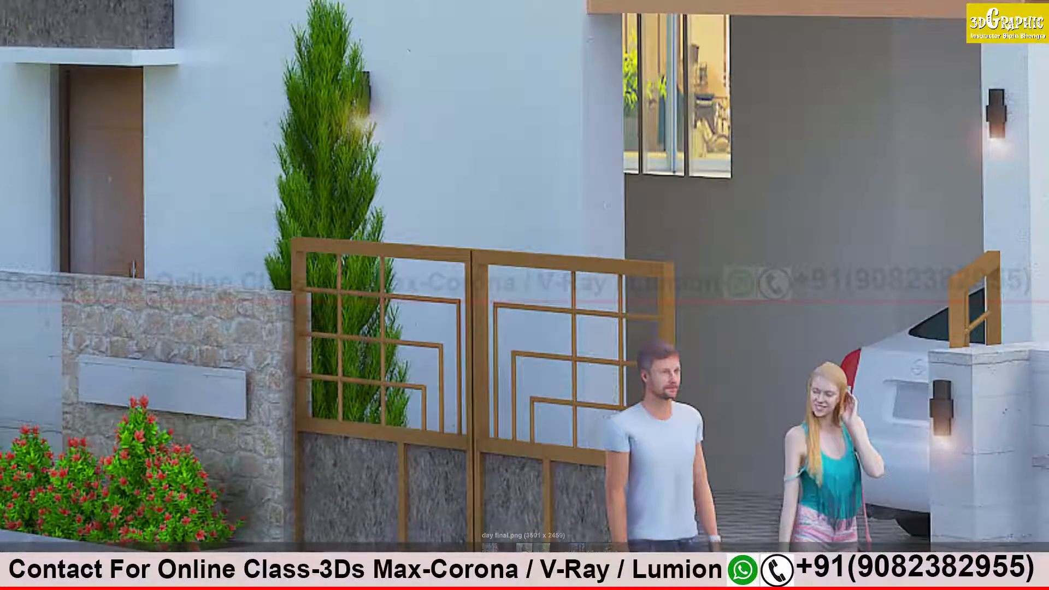
scroll(769, 241, down, 6)
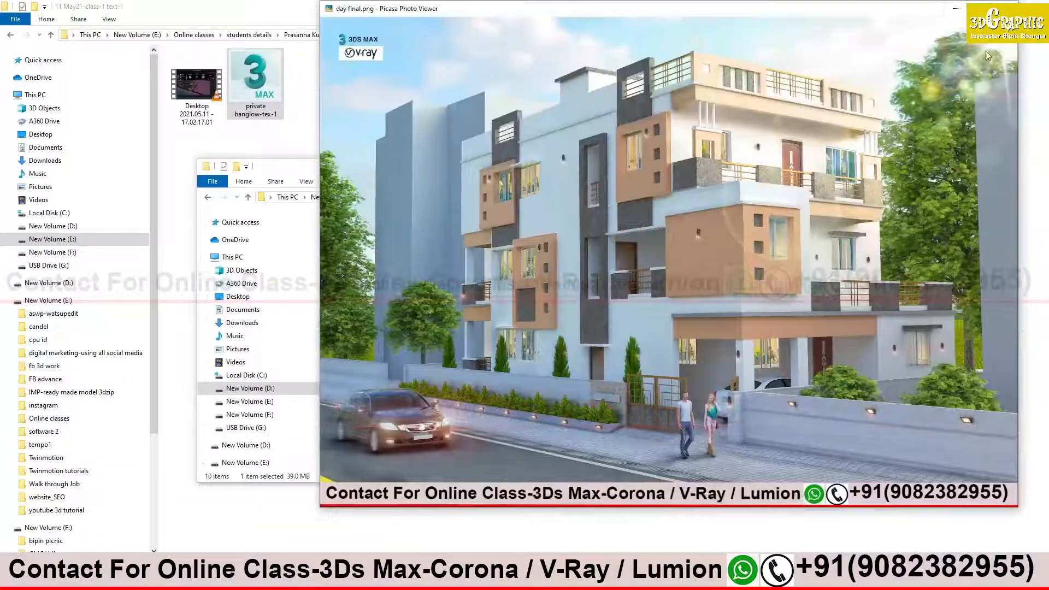
Move the reference image out of the way, return to 3ds Max and place the material editor beside the gate.
drag(926, 10, 714, 336)
drag(478, 334, 361, 501)
mouse_move(292, 366)
alt+middle_down()
mouse_move(293, 376)
mouse_move(301, 363)
alt+middle_up()
drag(640, 135, 563, 116)
Find VRayMtl in the material browser with the search text vraym and add one to the metal view.
click(502, 159)
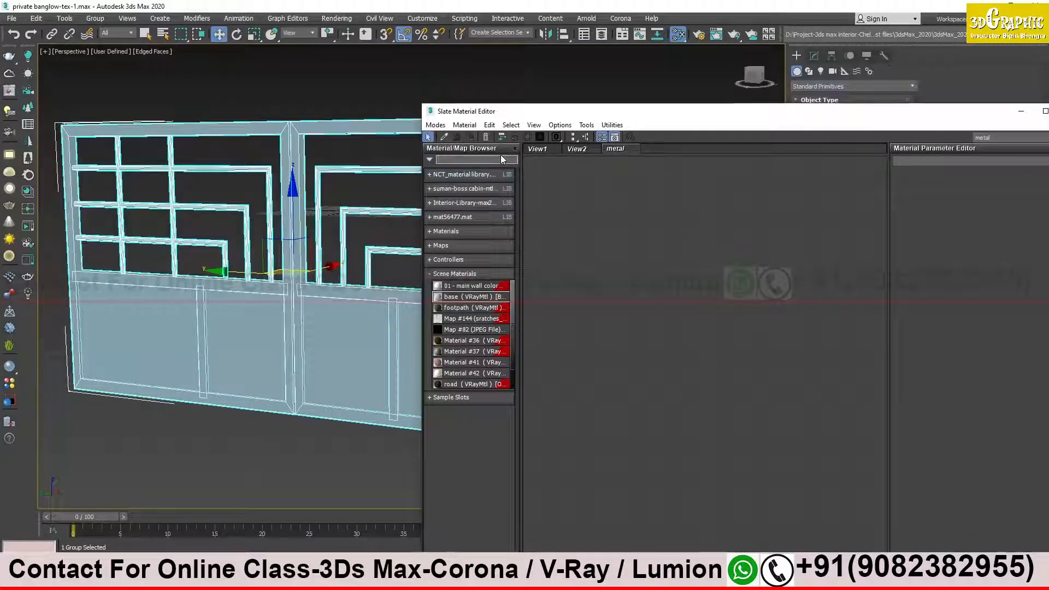
text(vra)
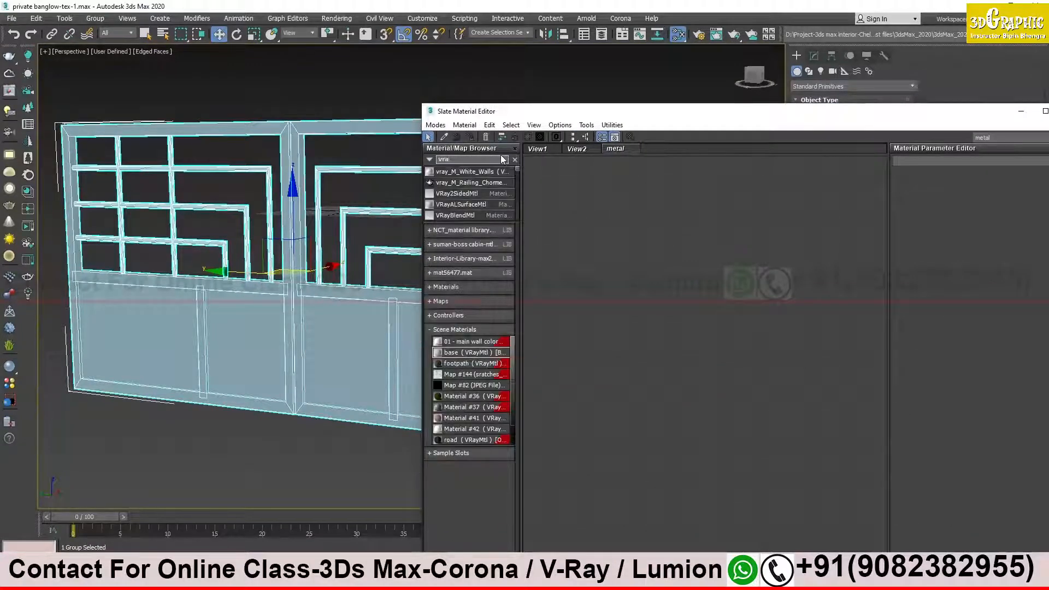
text(ym)
double_click(448, 182)
click(699, 182)
drag(672, 188, 640, 188)
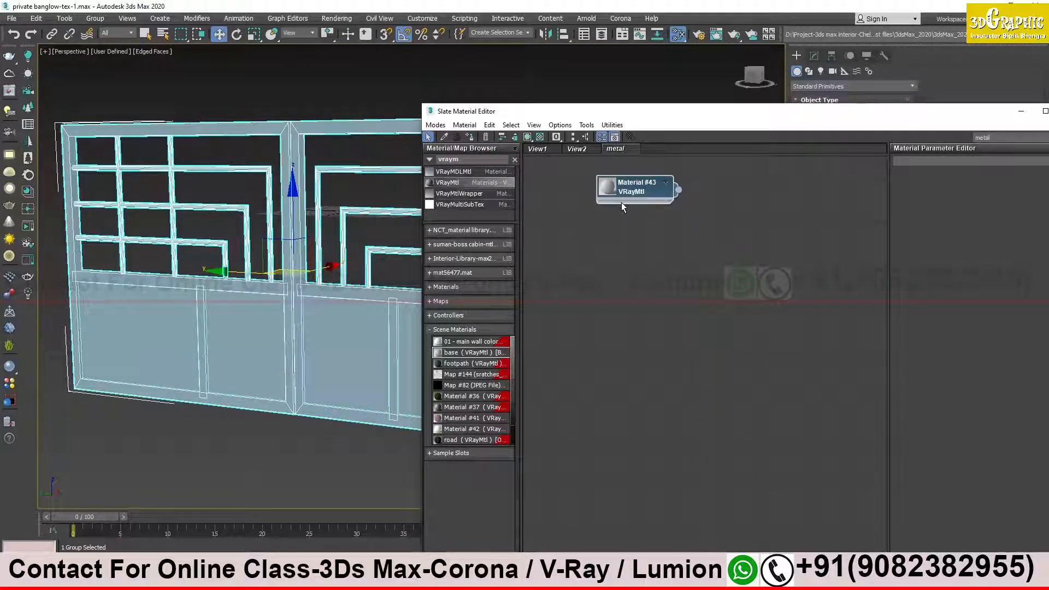
Duplicate the VRayMtl node and place the copy below the original.
shift+drag(638, 193, 627, 269)
drag(643, 186, 633, 185)
mouse_move(637, 265)
mouse_down()
mouse_move(618, 264)
mouse_move(637, 262)
mouse_up()
Open the parameters of the copied VRayMtl and rename the material steel.
double_click(637, 263)
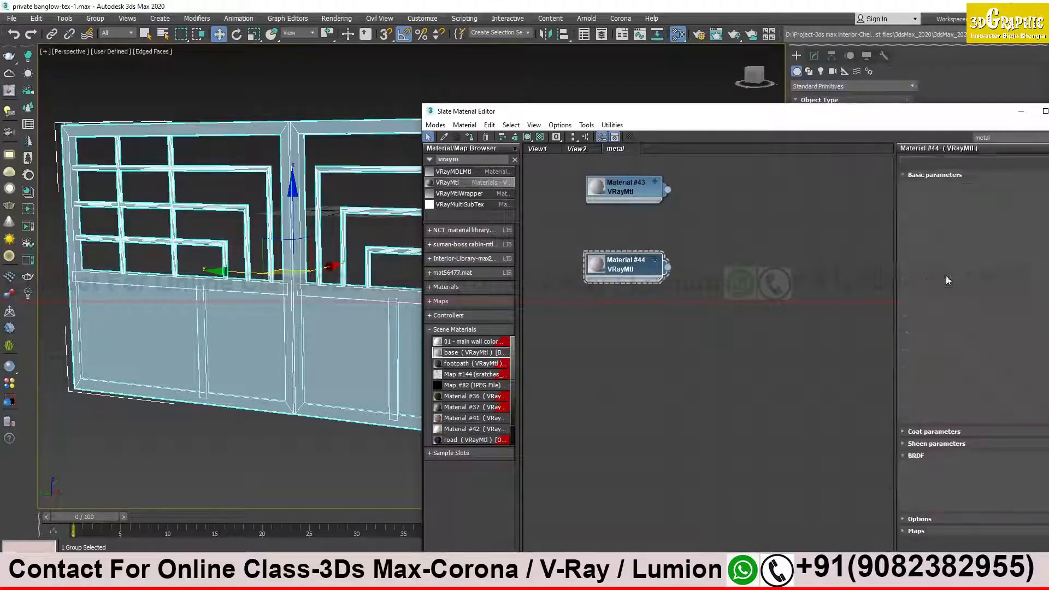
click(950, 160)
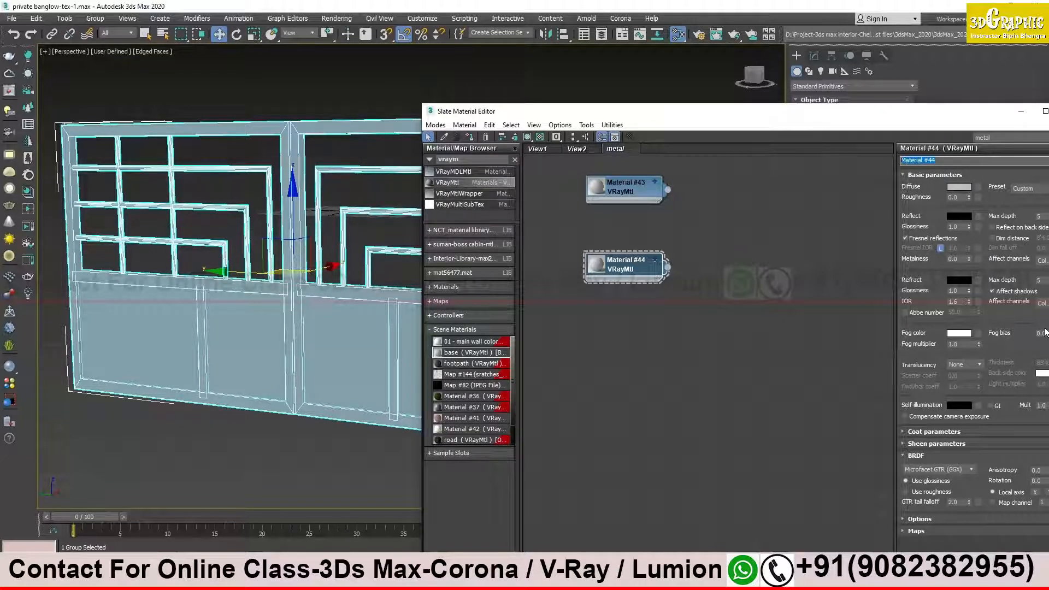
text(ste)
mouse_move(273, 290)
middle_down()
mouse_move(281, 303)
mouse_move(288, 283)
middle_up()
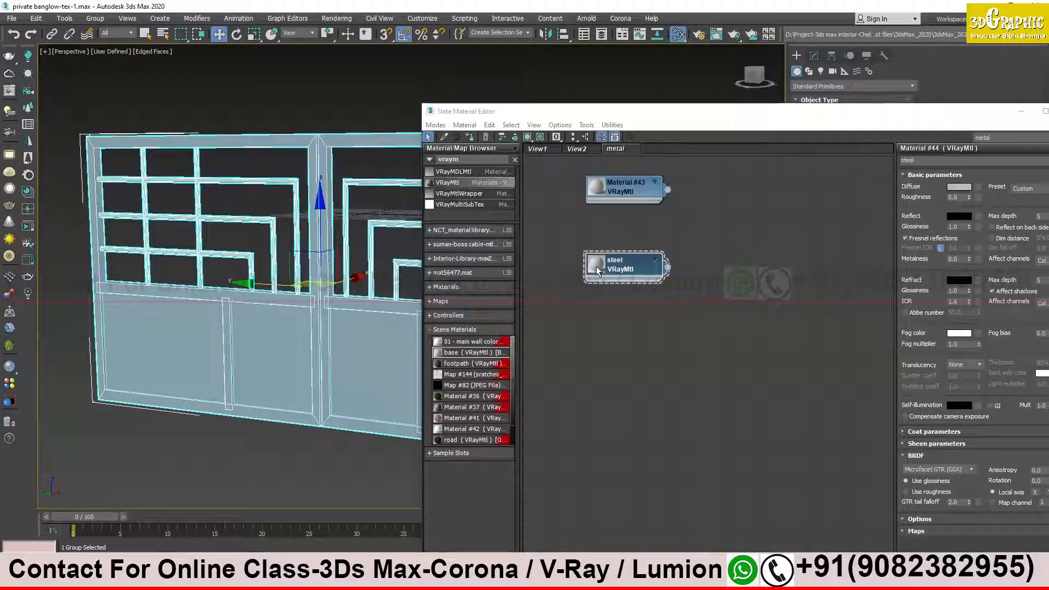
Open a separate preview window for the steel material, enlarge it and arrange it next to the material editor.
double_click(598, 272)
right_click(622, 274)
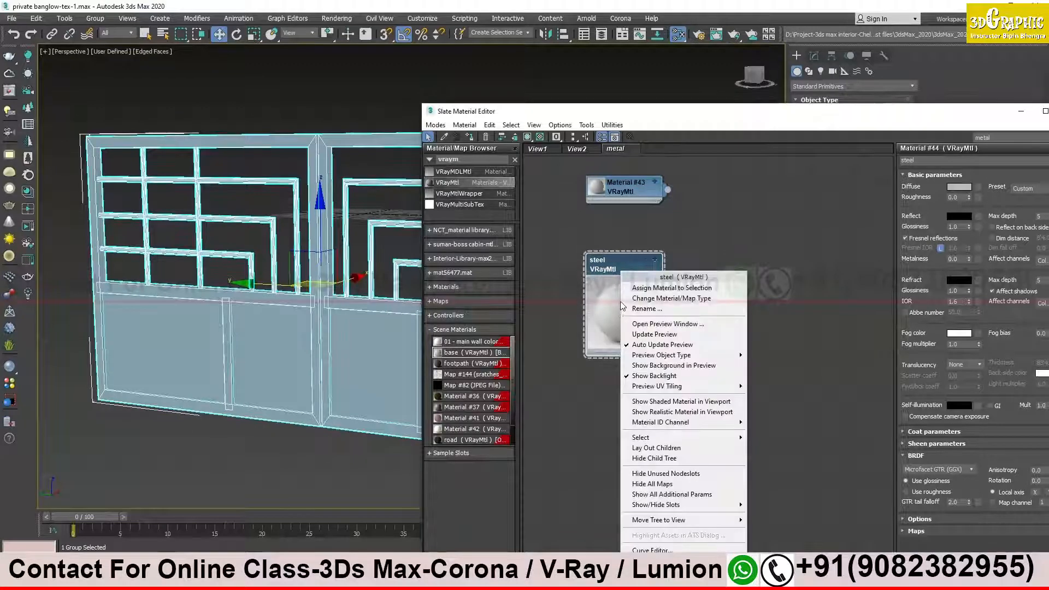
click(668, 324)
drag(684, 324, 156, 86)
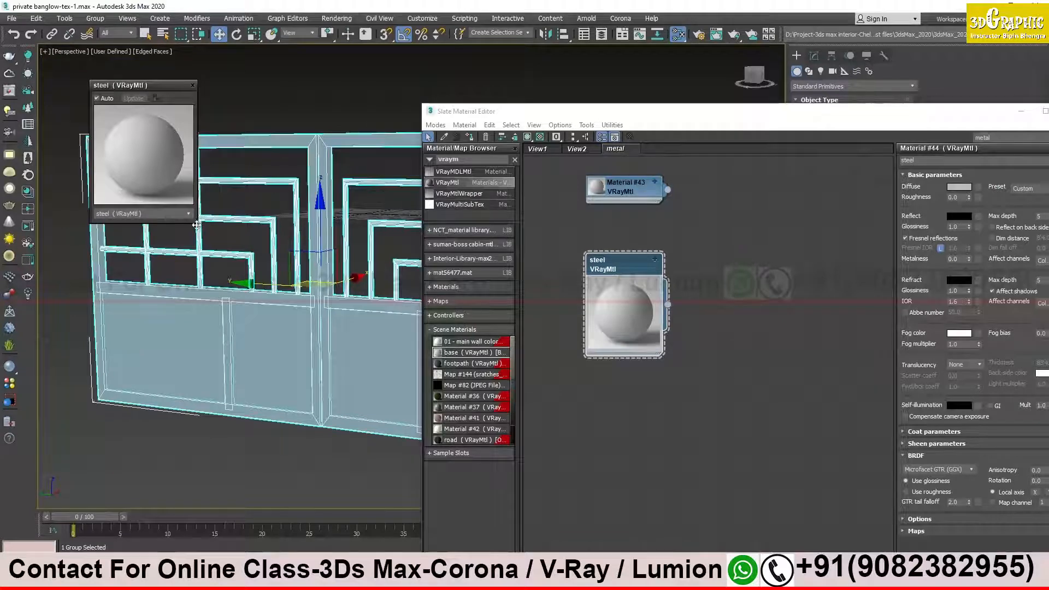
drag(195, 222, 450, 476)
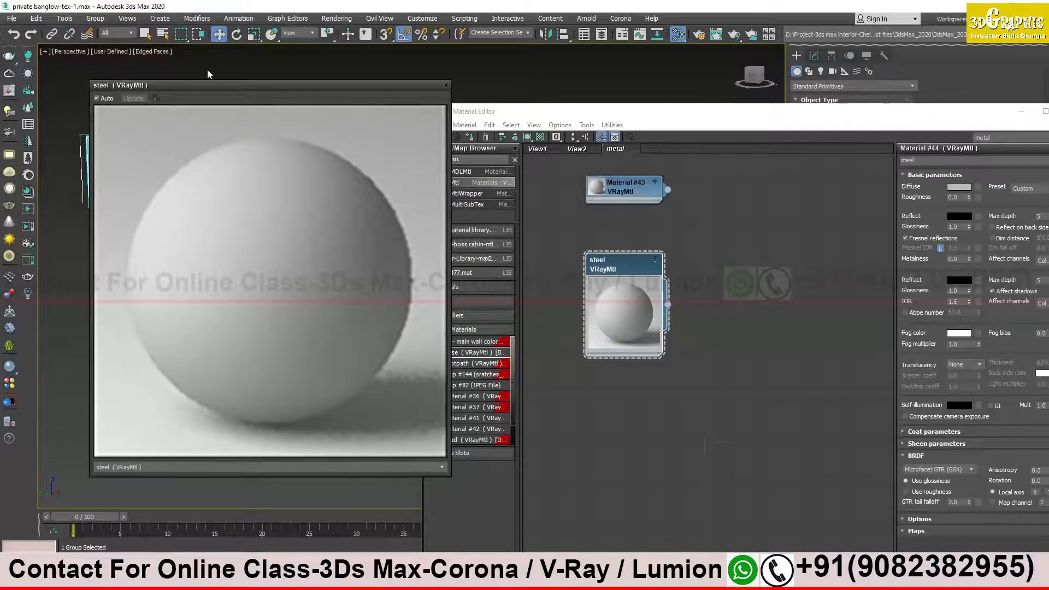
drag(213, 83, 159, 61)
drag(503, 114, 489, 75)
Shrink the steel node's thumbnail and move the node up closer to the other VRayMtl.
double_click(616, 268)
drag(609, 244, 609, 223)
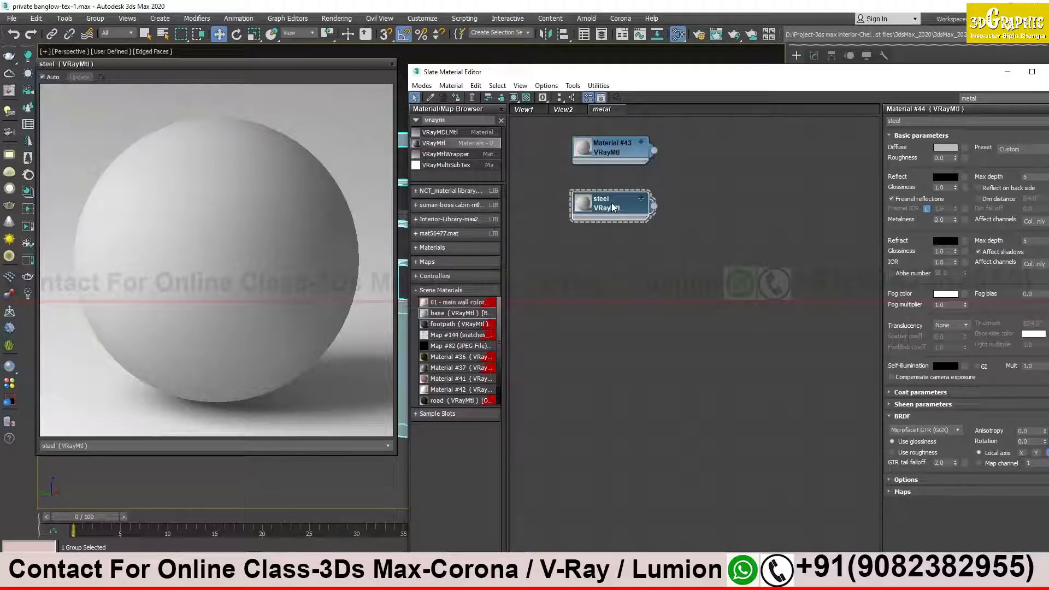
mouse_move(845, 79)
mouse_down()
mouse_move(776, 86)
mouse_move(837, 75)
mouse_up()
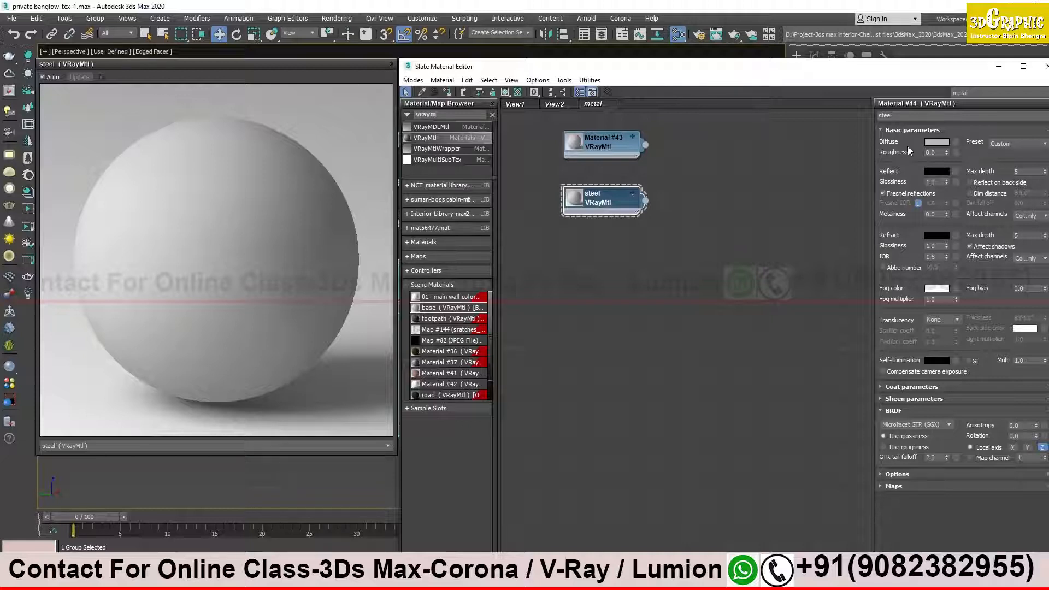
Set the steel material's diffuse colour to pure black.
click(937, 142)
click(315, 77)
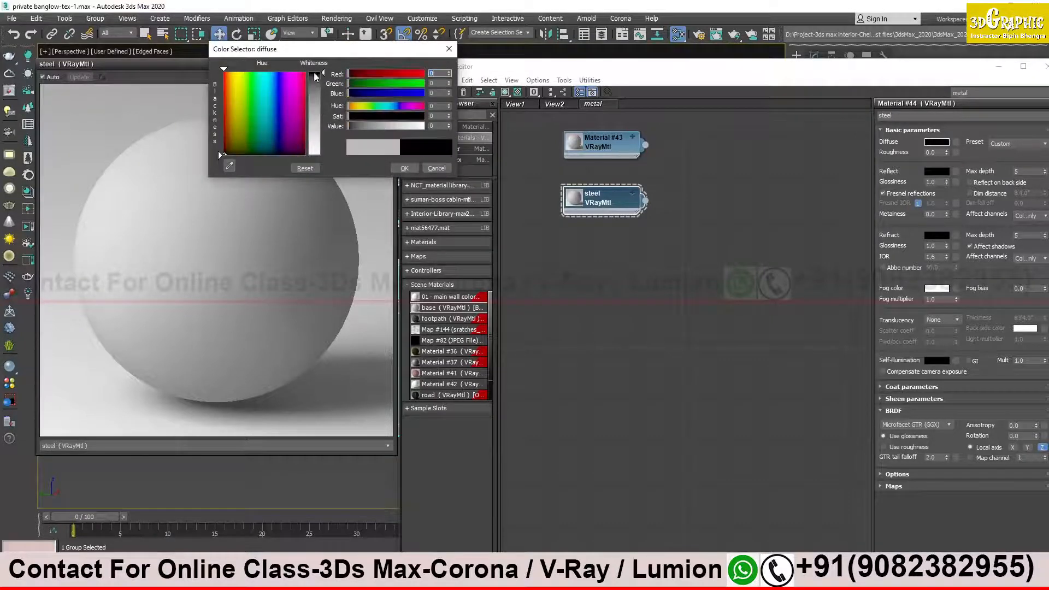
click(405, 169)
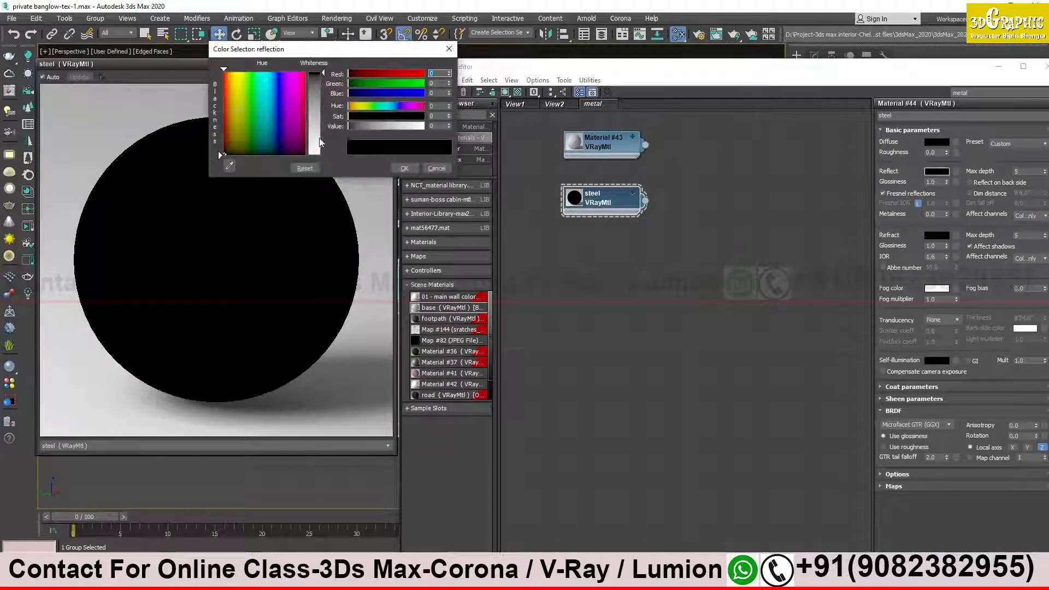
Set the steel material's reflection colour to a near-white grey with value 235.
drag(324, 73, 325, 155)
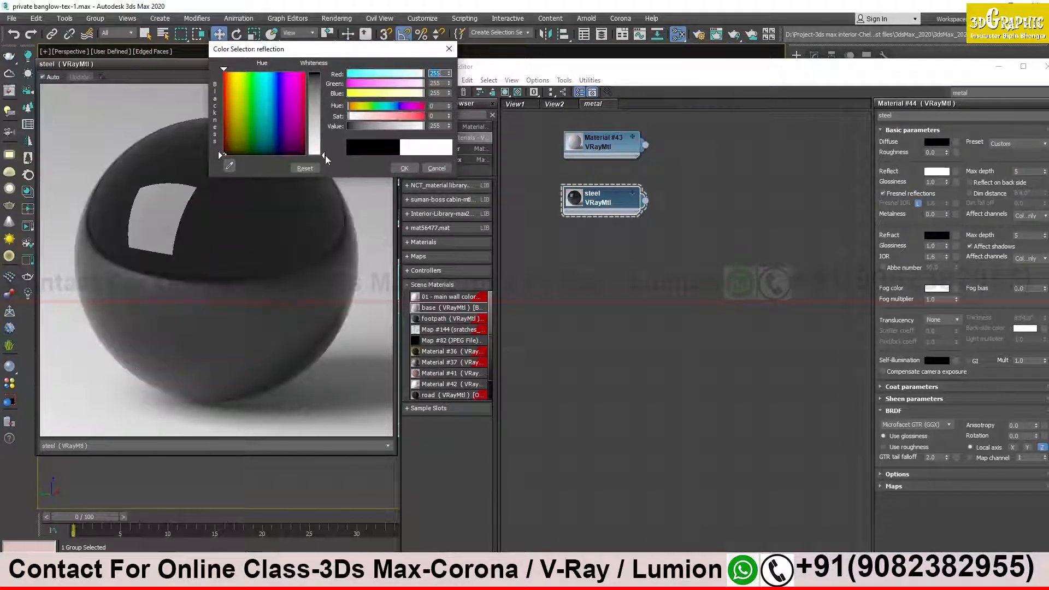
drag(326, 155, 325, 148)
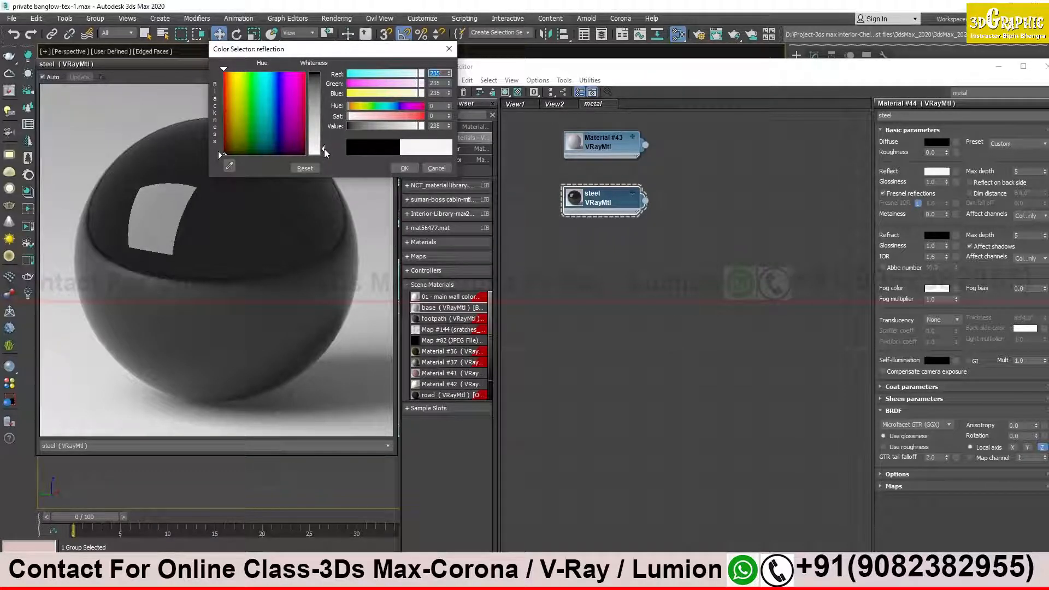
click(405, 168)
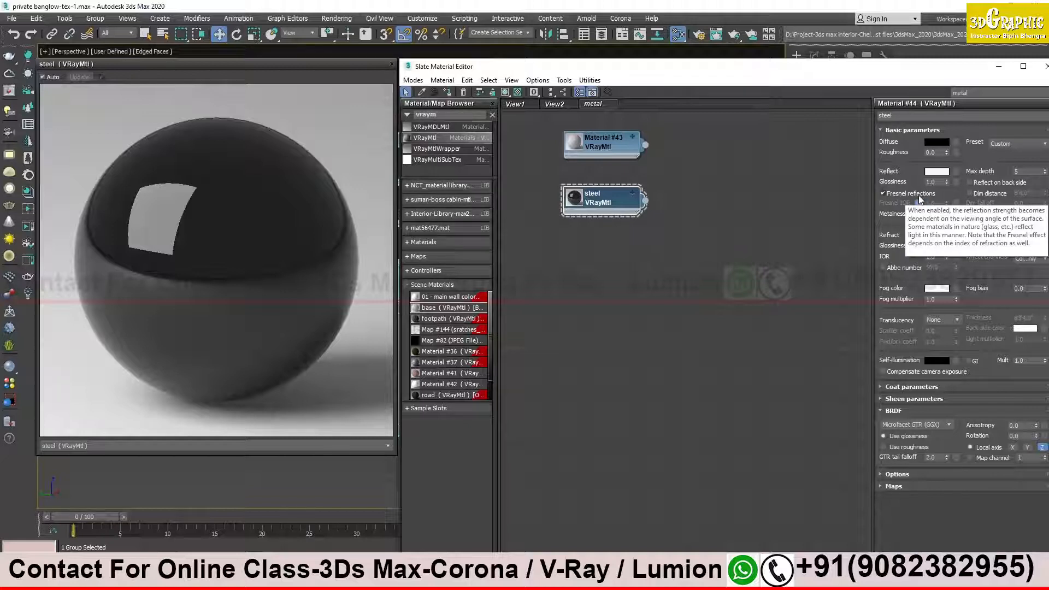
Turn off Fresnel reflections for the steel material and check the result in its preview.
click(884, 193)
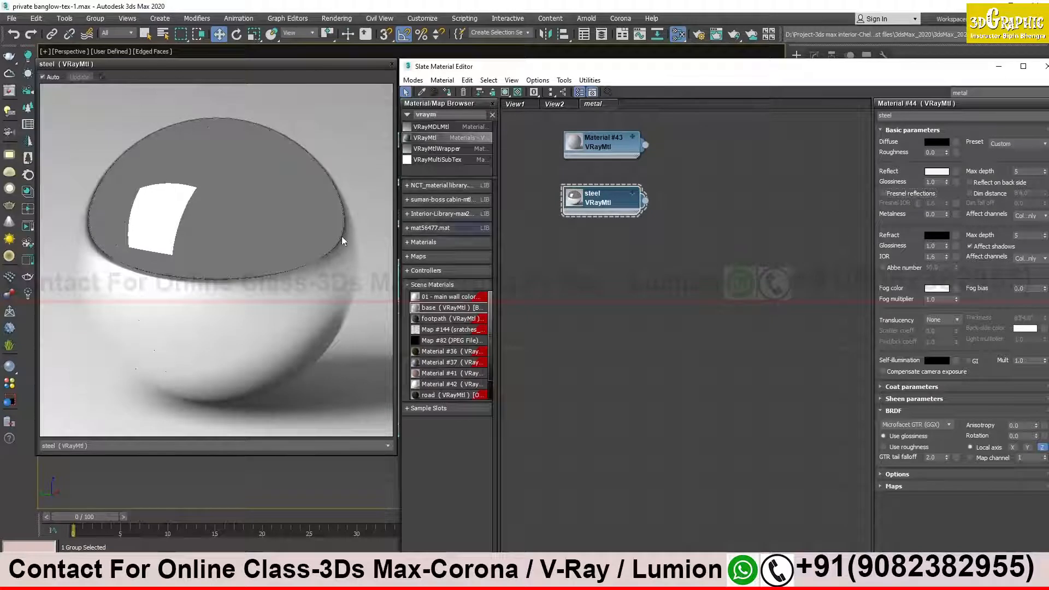
click(194, 220)
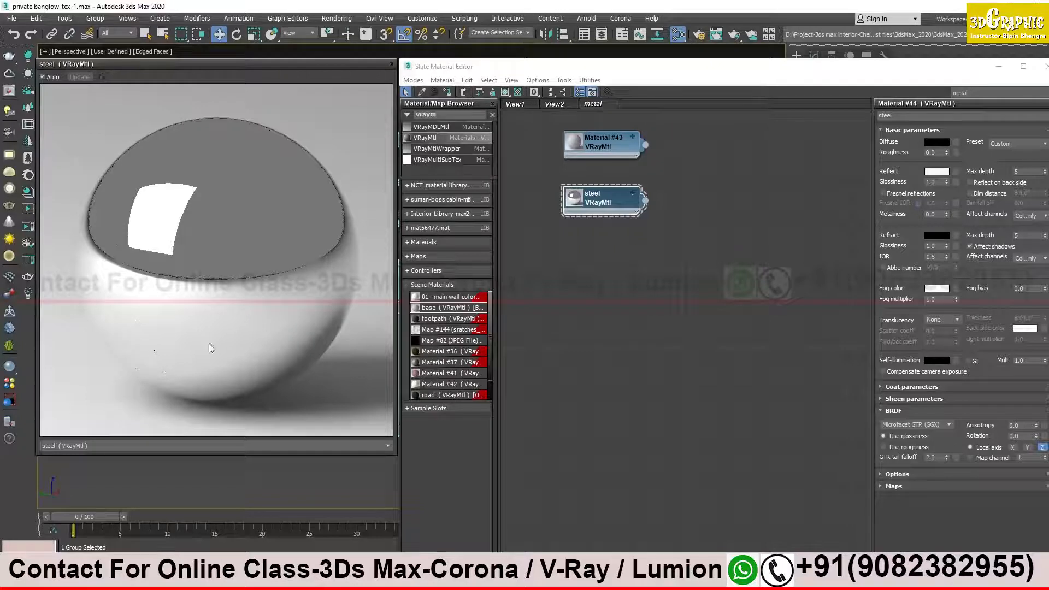
click(192, 212)
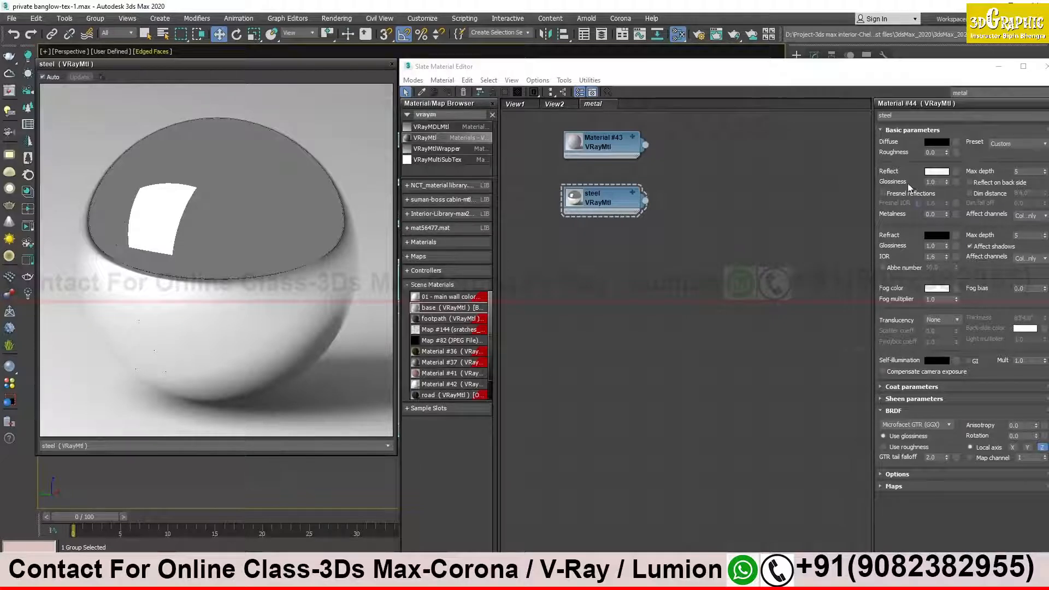
Test the steel material's reflection glossiness at 0.7 and 0.6, and return it to 1.0.
click(943, 182)
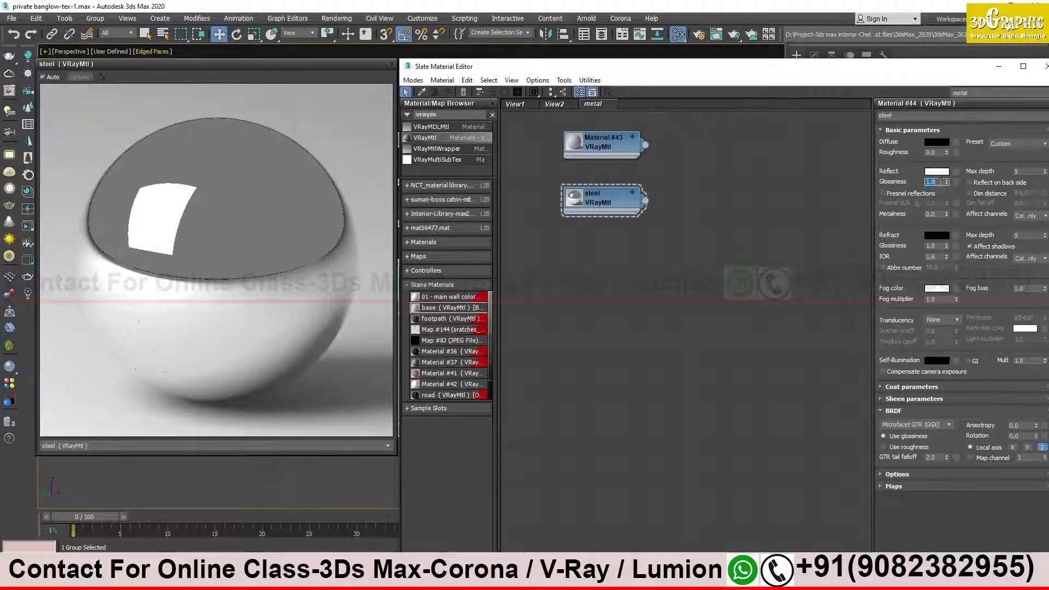
text(.7)
key(Return)
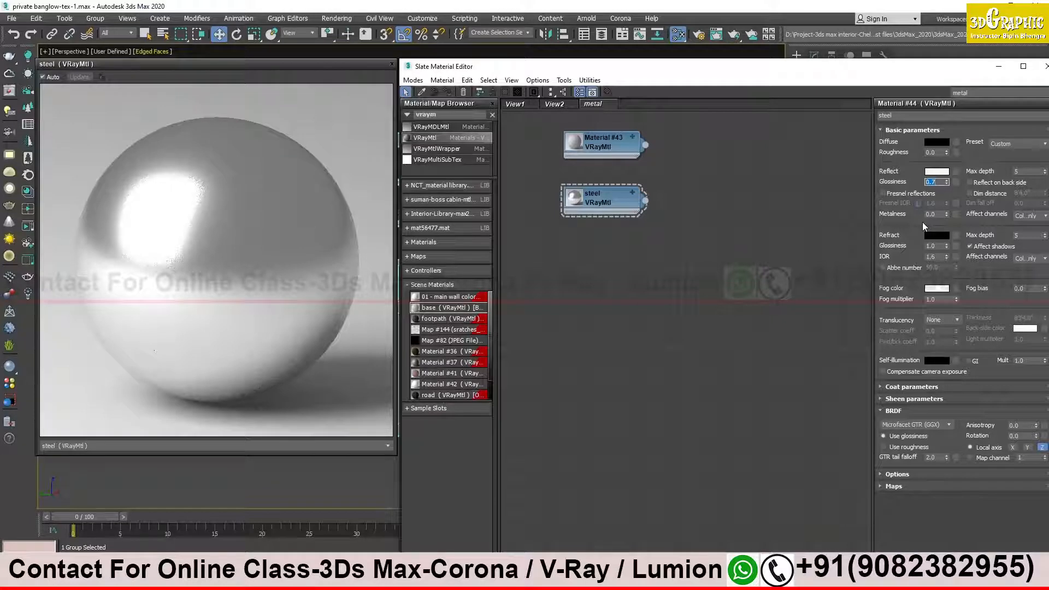
text(0)
key(Return)
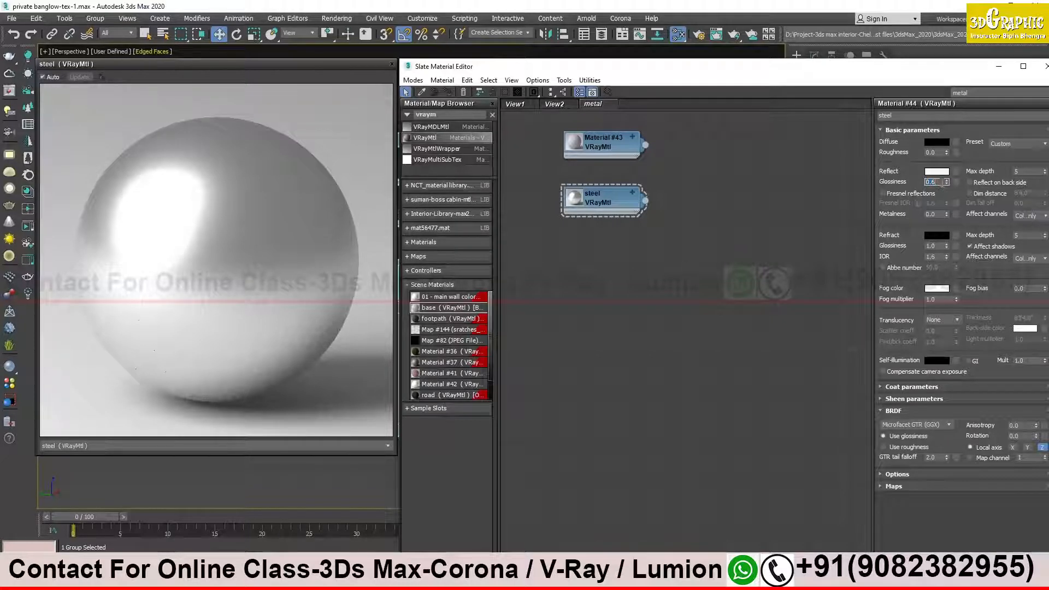
text(1)
key(Return)
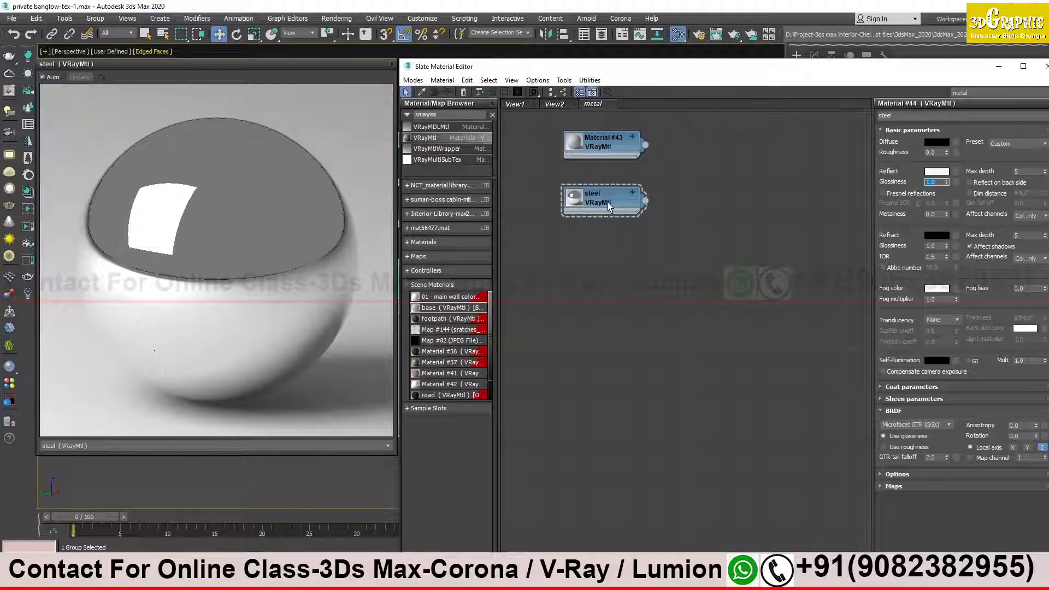
Duplicate the steel material just below the original and name the copy "roug metal".
mouse_move(607, 200)
shift+mouse_down()
mouse_move(605, 248)
mouse_move(601, 239)
shift+mouse_up()
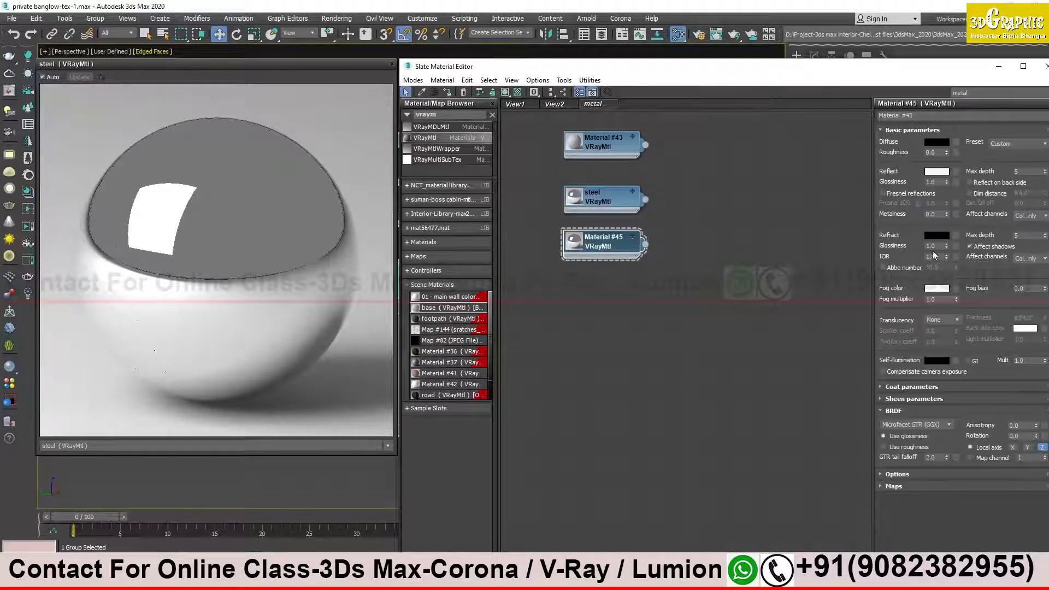
click(897, 115)
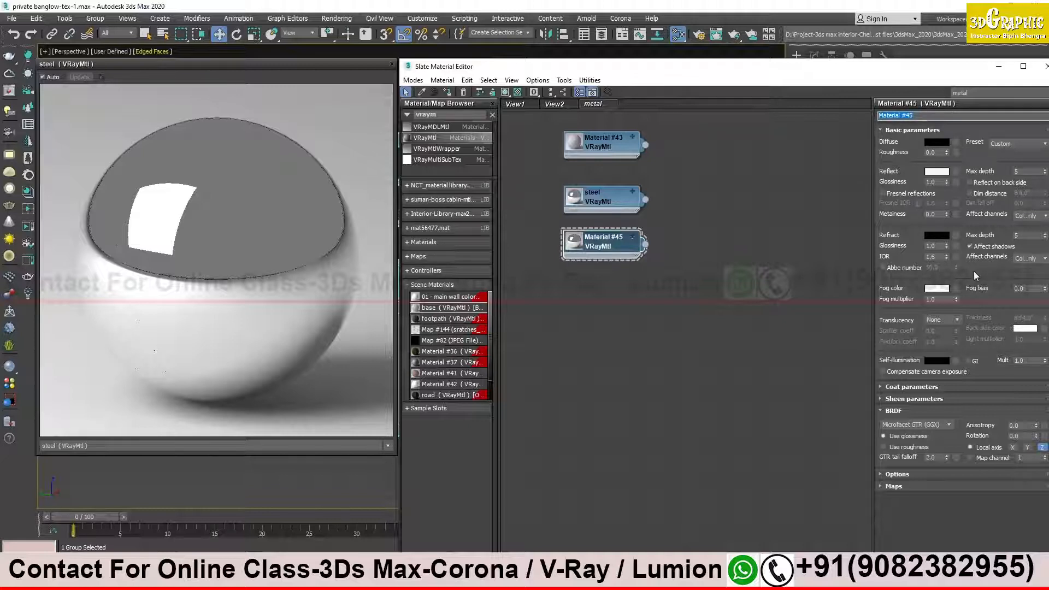
text(roug metal)
key(Return)
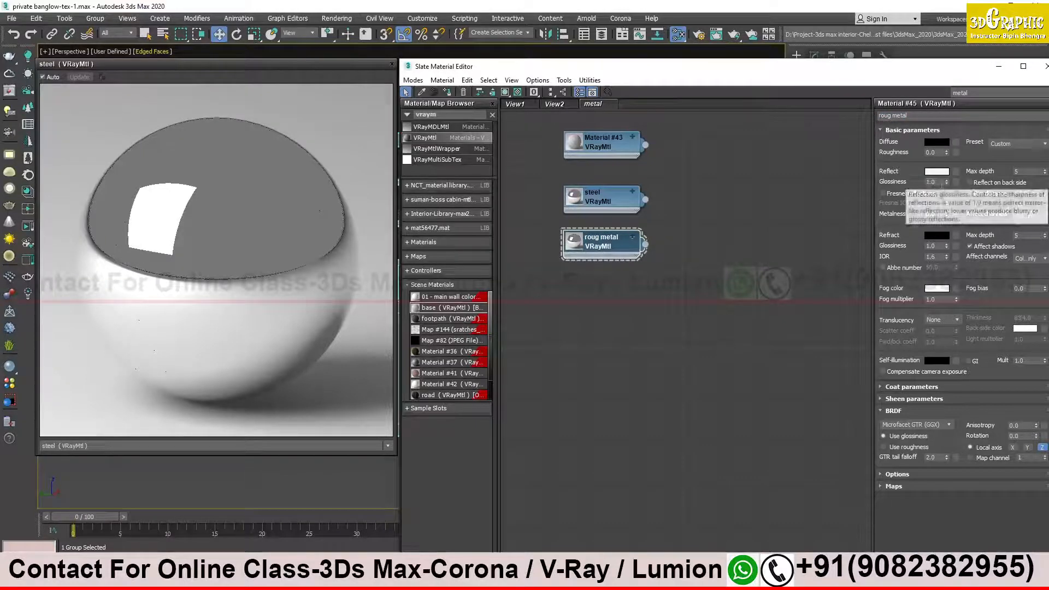
Set the roug metal material's reflection glossiness to 0.6.
double_click(932, 182)
text(0.6)
key(Return)
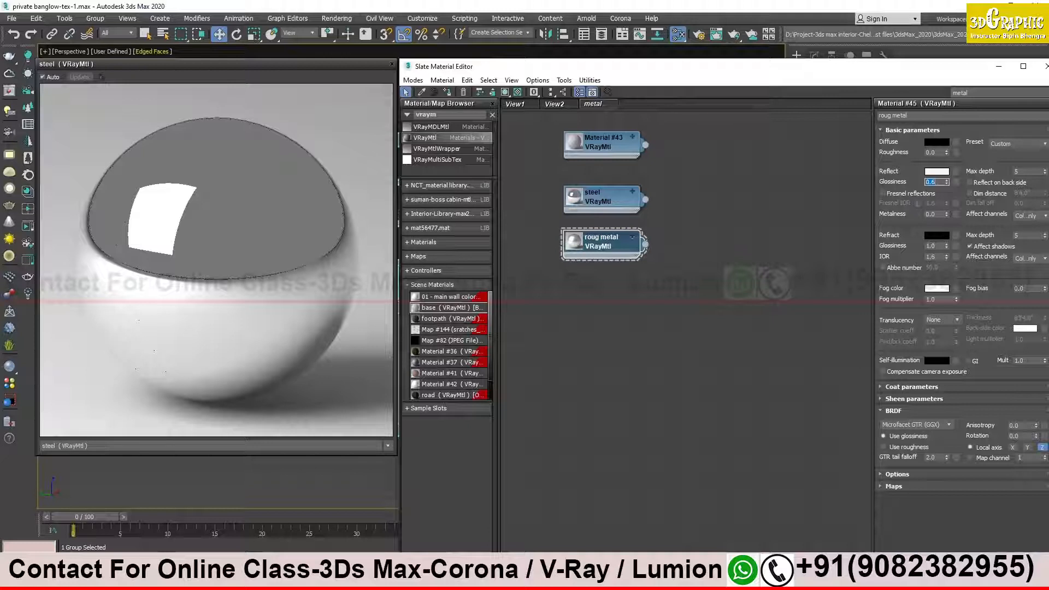
Move the material editor so its parameters show in full, and compare the steel and roug metal settings.
click(591, 248)
mouse_move(895, 197)
double_click(600, 196)
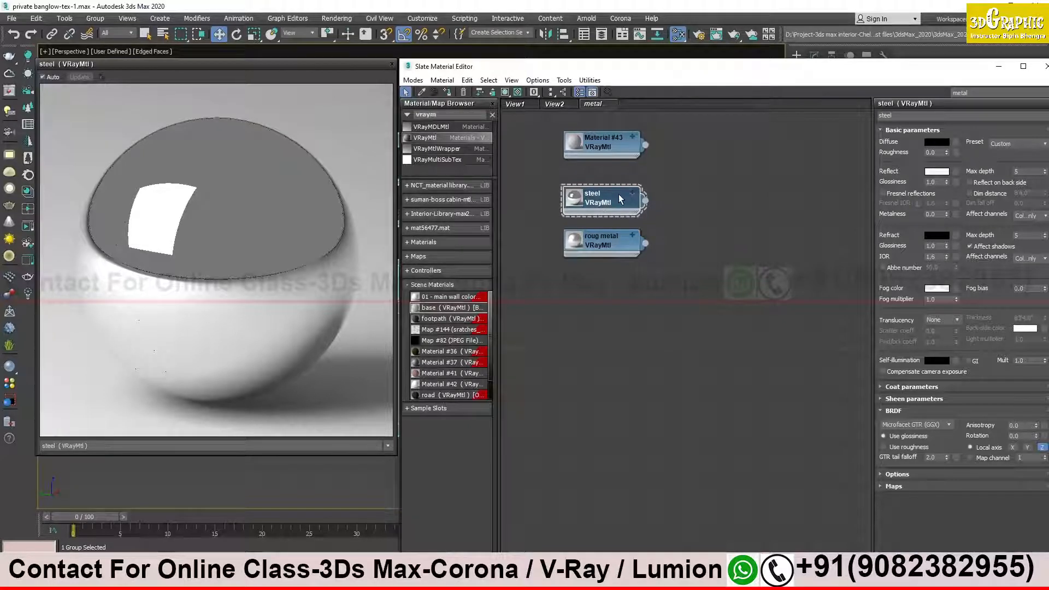
drag(889, 71, 836, 73)
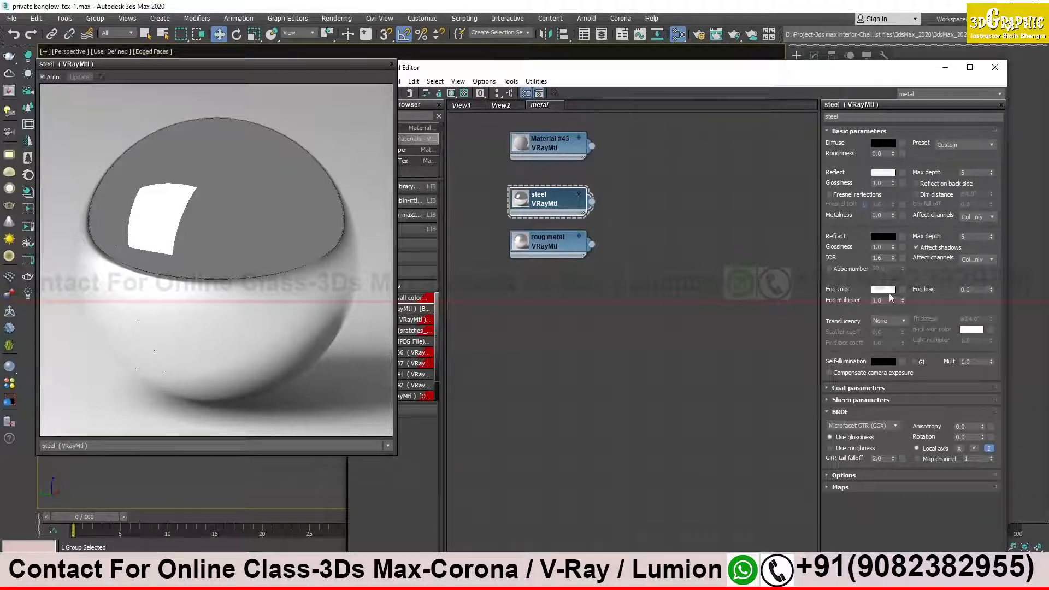
click(554, 248)
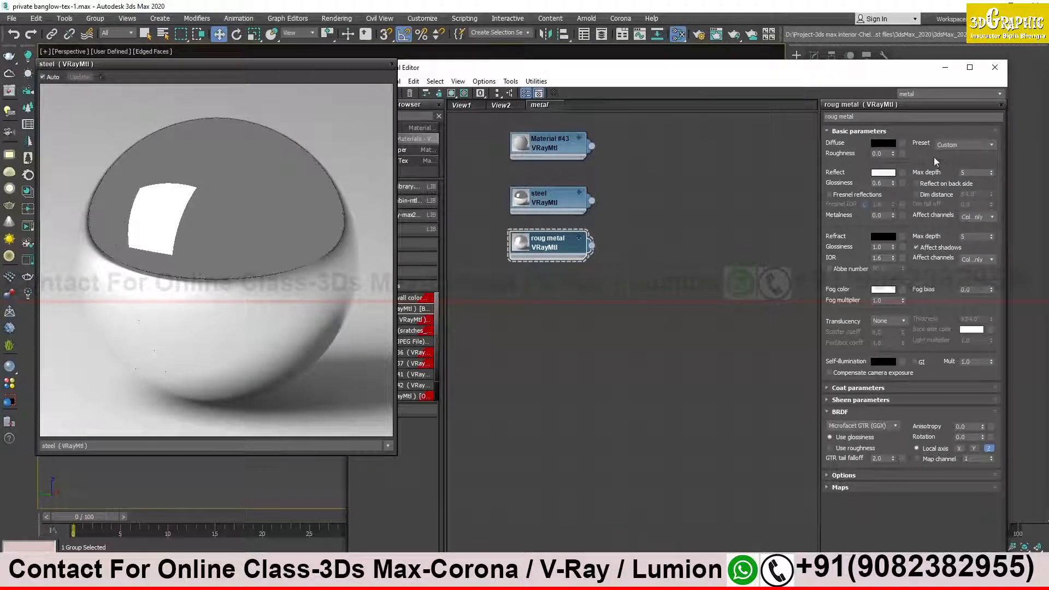
click(972, 172)
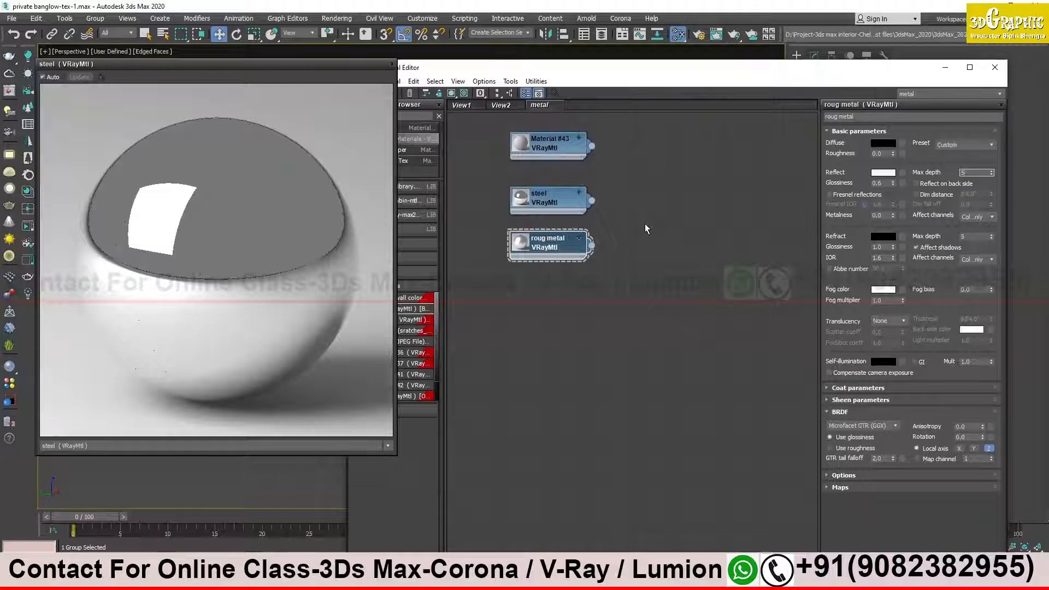
Switch to the browser and look up copper's IOR in the Metal Shaders IOR table of the V-Ray documentation.
key(alt+Tab)
scroll(249, 381, down, 2)
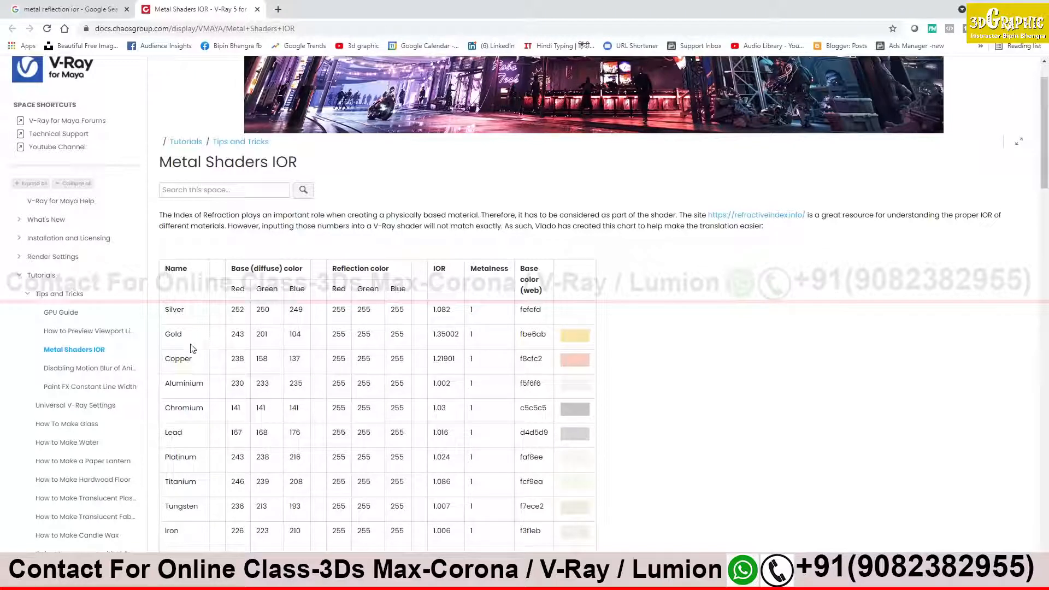
scroll(190, 451, down, 3)
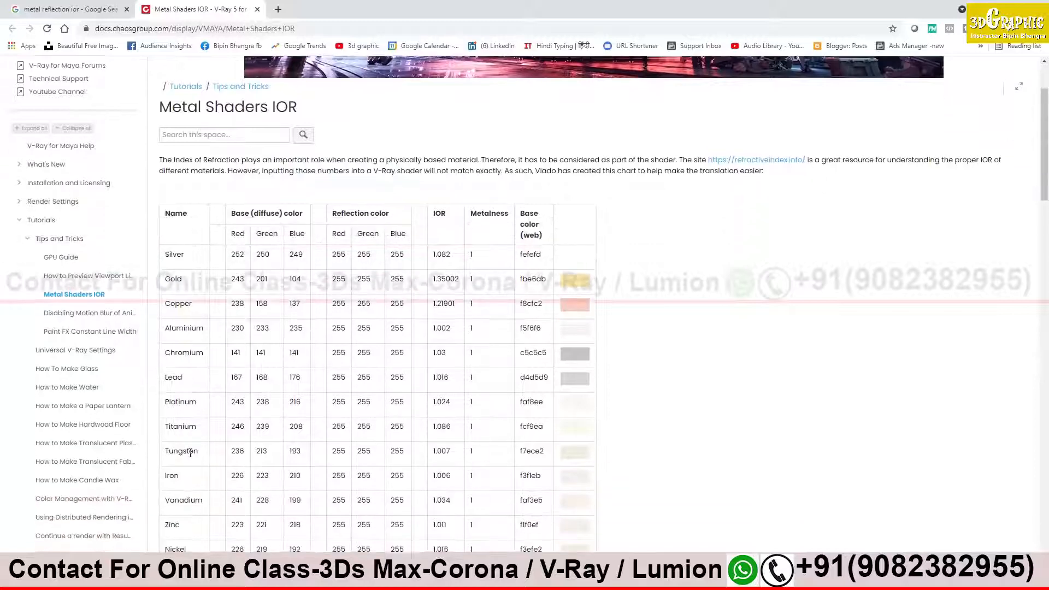
scroll(191, 454, down, 2)
scroll(190, 457, up, 4)
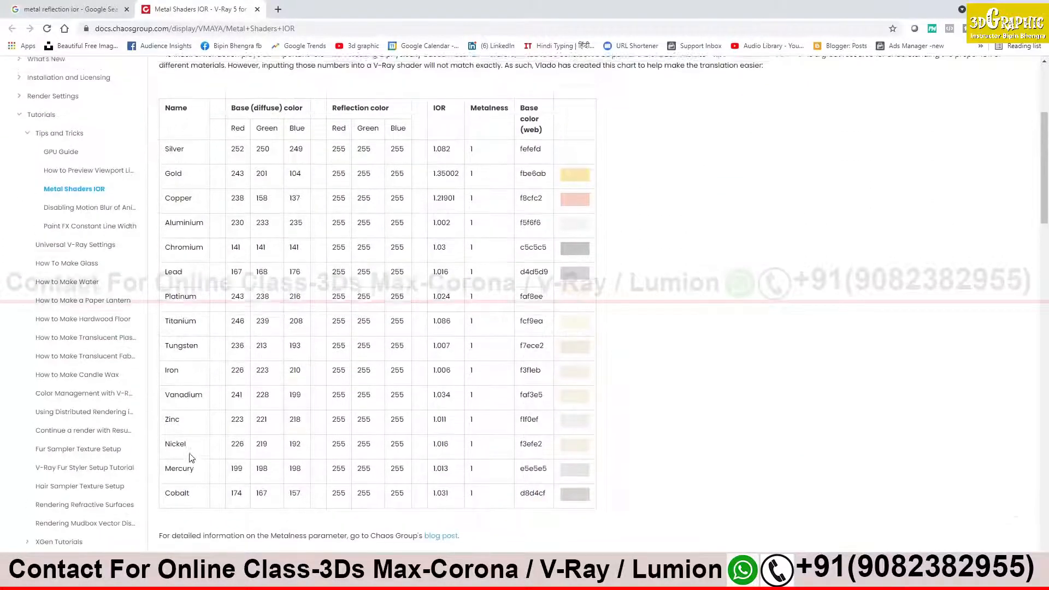
scroll(191, 458, up, 1)
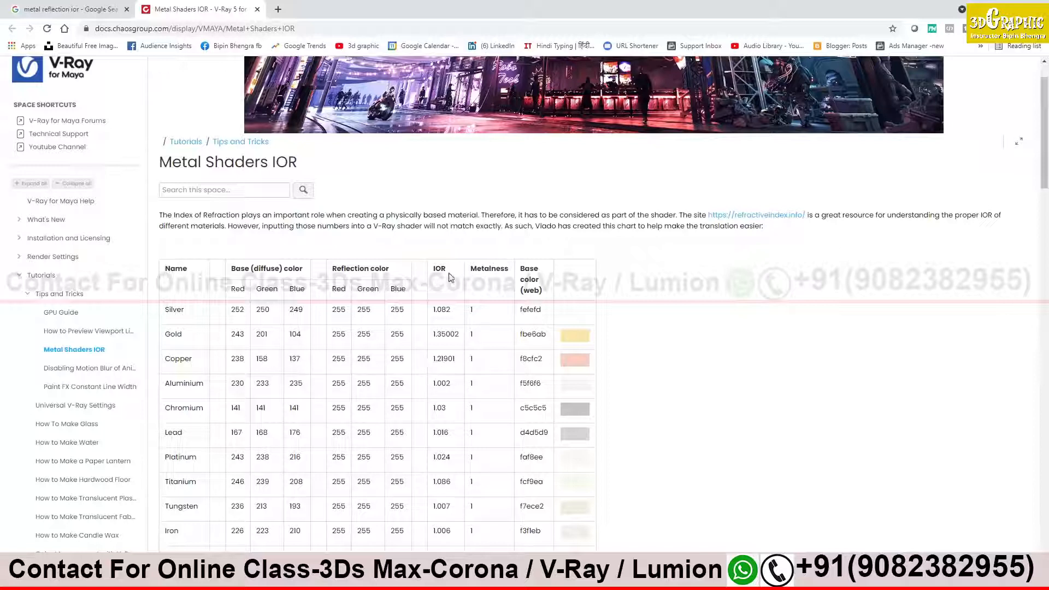
drag(456, 359, 434, 361)
click(988, 2)
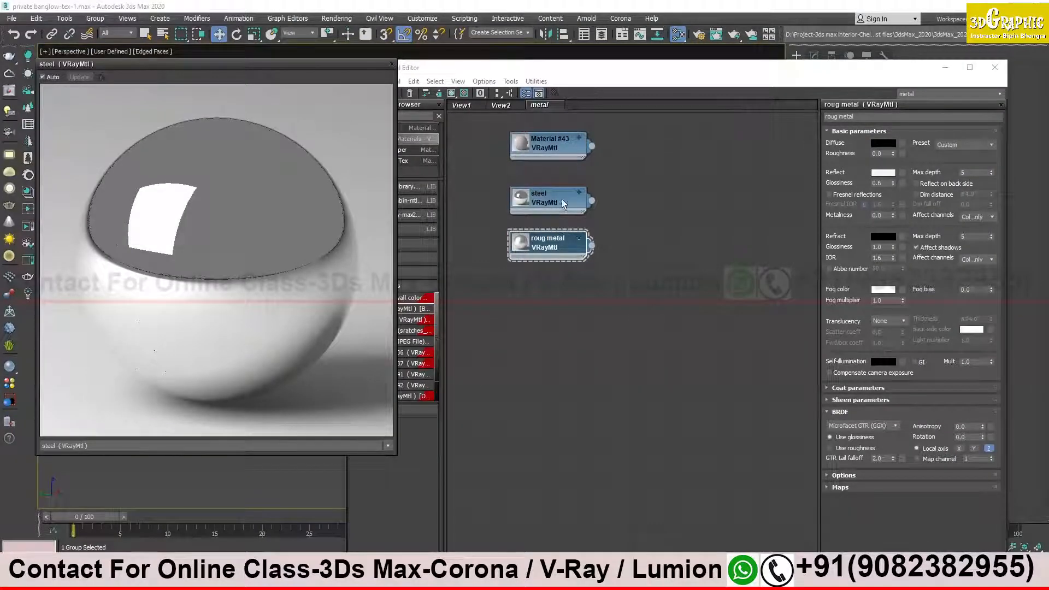
Duplicate the steel material below roug metal and replace the steel preview window with an enlarged preview of the copy.
mouse_move(548, 201)
shift+mouse_down()
mouse_move(586, 337)
mouse_move(554, 300)
shift+mouse_up()
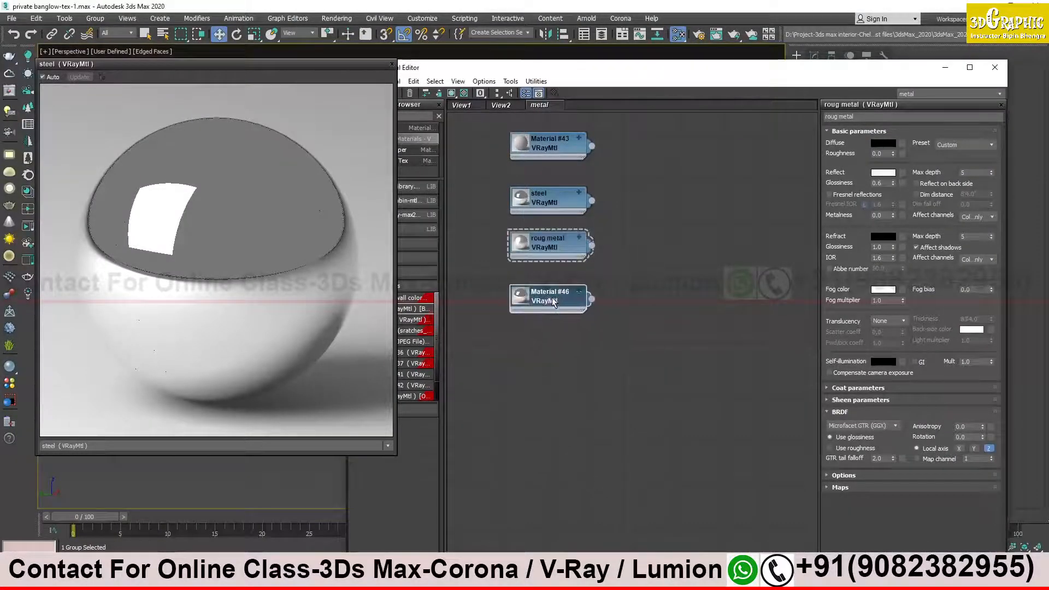
click(554, 300)
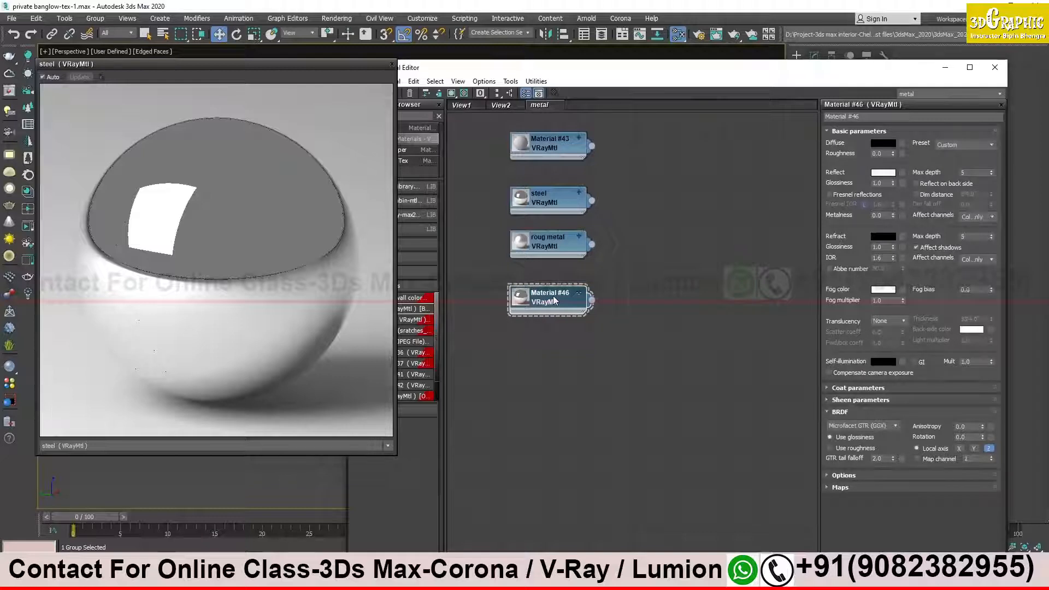
right_click(551, 304)
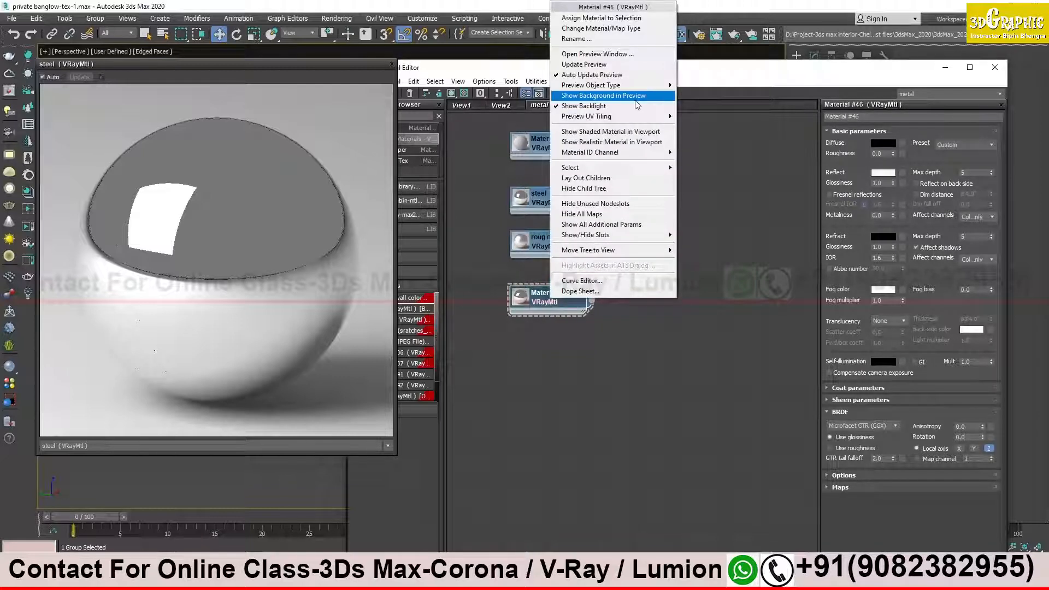
click(600, 55)
drag(578, 59, 509, 363)
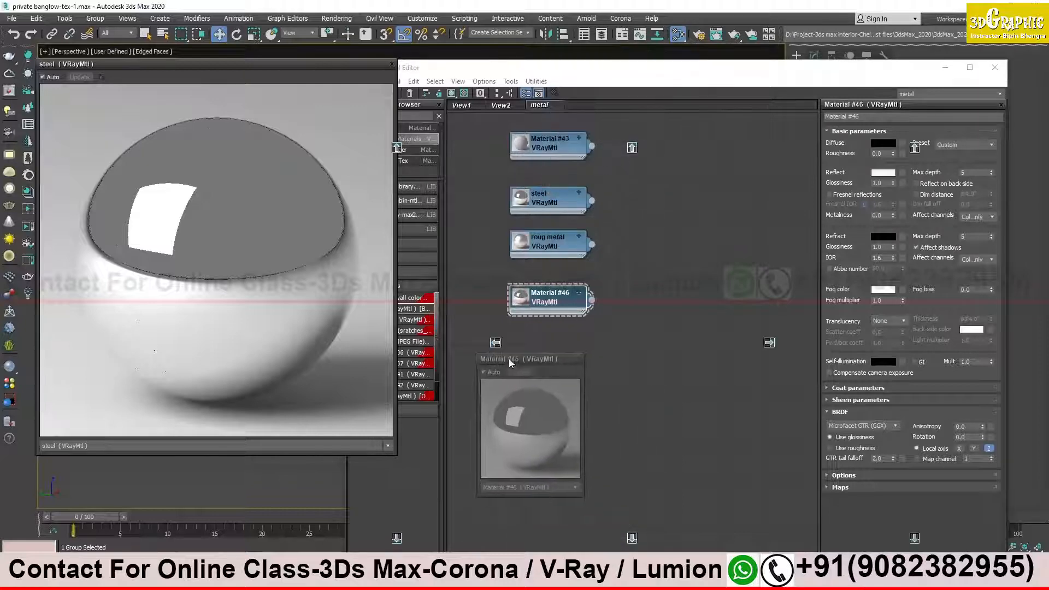
click(391, 64)
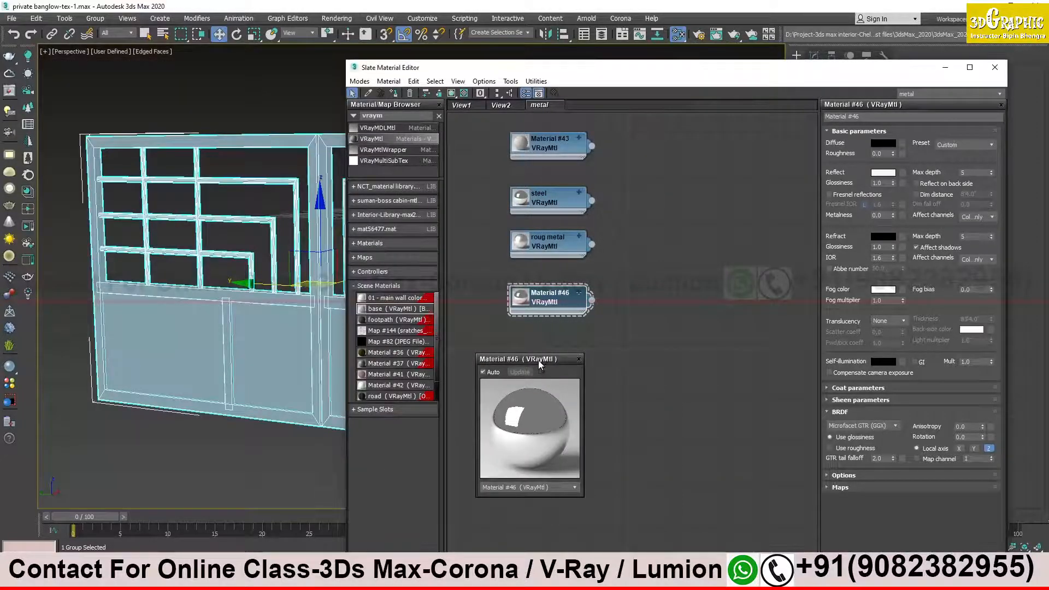
drag(539, 365, 137, 105)
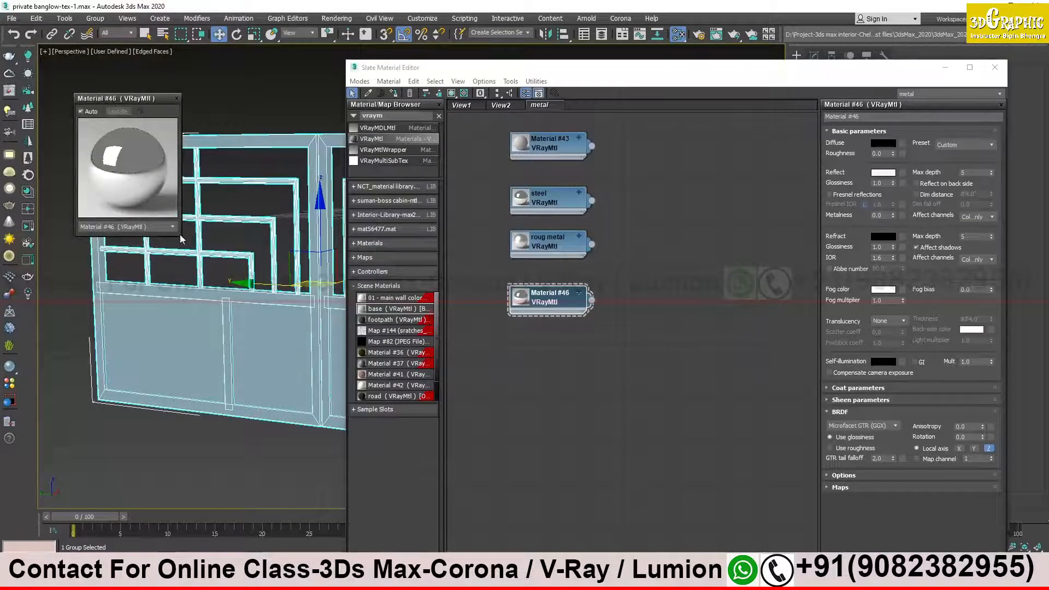
drag(181, 239, 298, 416)
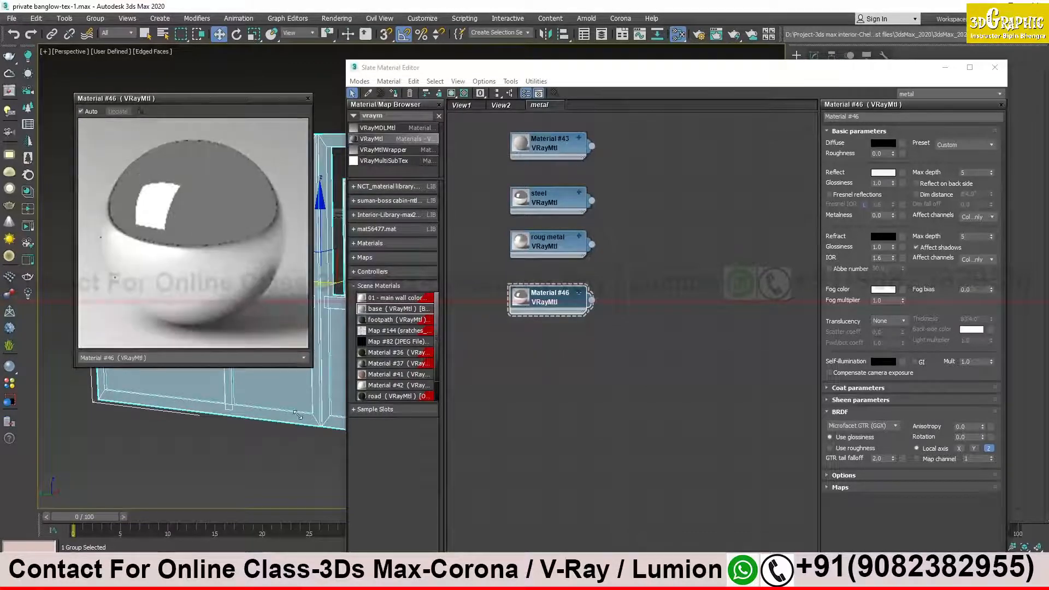
Rename the new material copy as copper and enable its Fresnel reflections with an unlocked Fresnel IOR of 1.219.
click(870, 115)
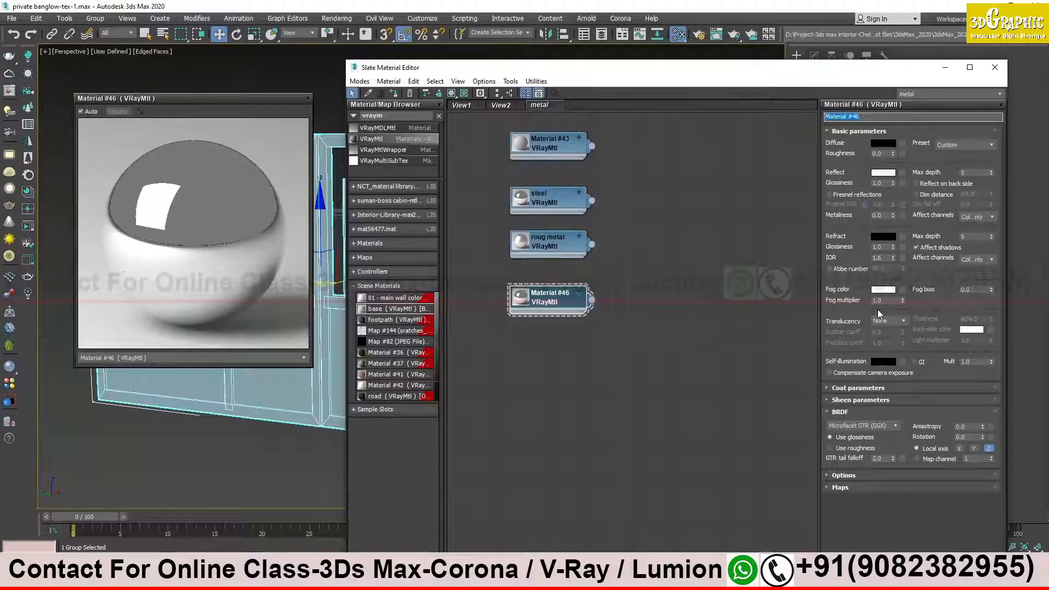
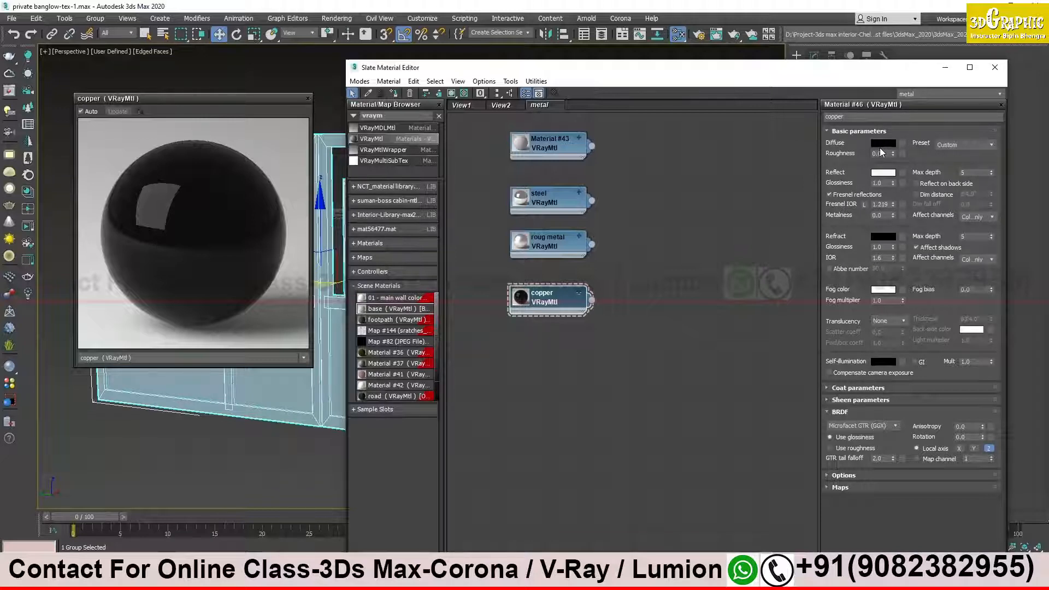
click(829, 195)
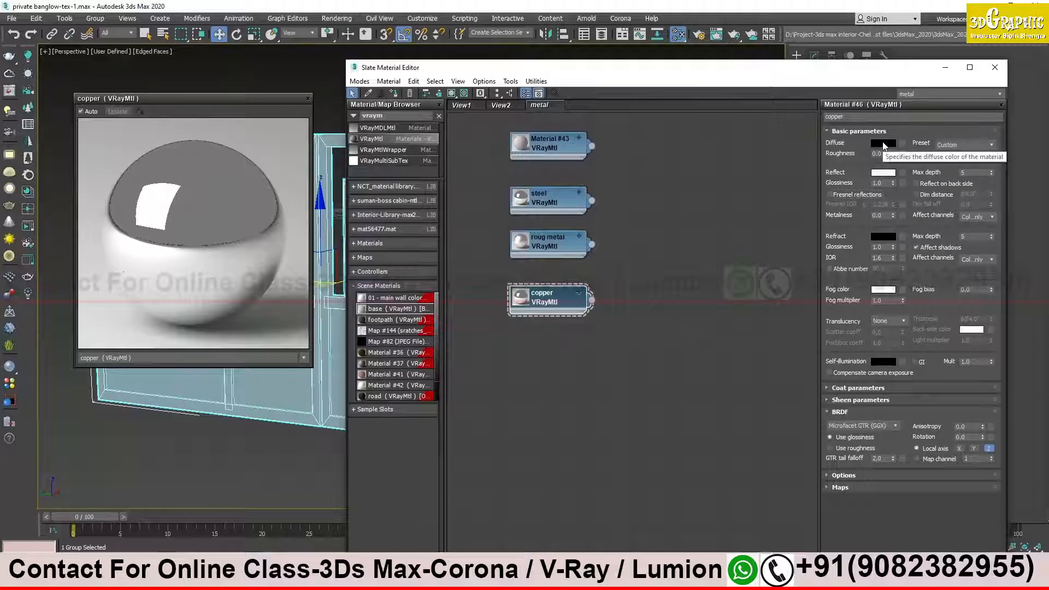
click(829, 195)
click(864, 205)
click(864, 205)
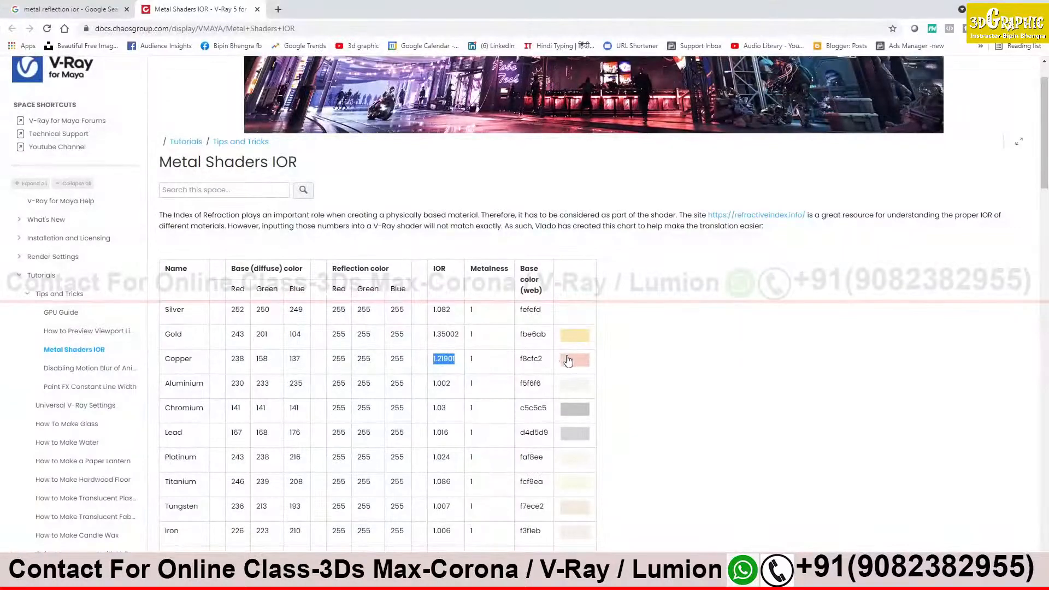
Look up copper's web colour code and red diffuse value in the browser's Metal Shaders IOR table.
drag(542, 360, 519, 360)
drag(244, 359, 233, 359)
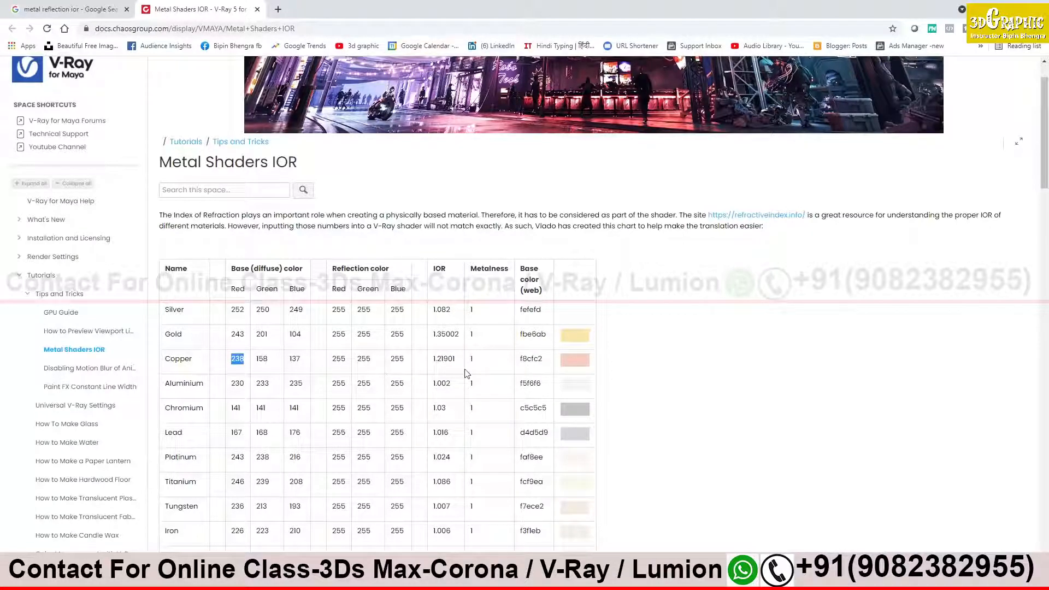
click(253, 360)
drag(245, 359, 228, 360)
drag(435, 12, 749, 213)
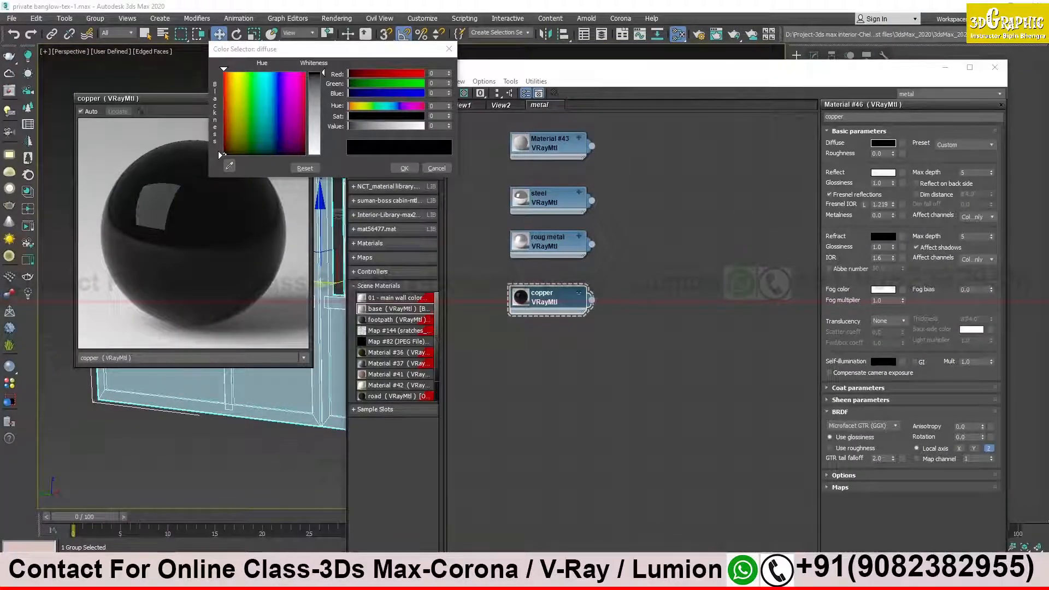
Set the copper material's diffuse colour to red 238, green 158 and blue 137.
click(440, 169)
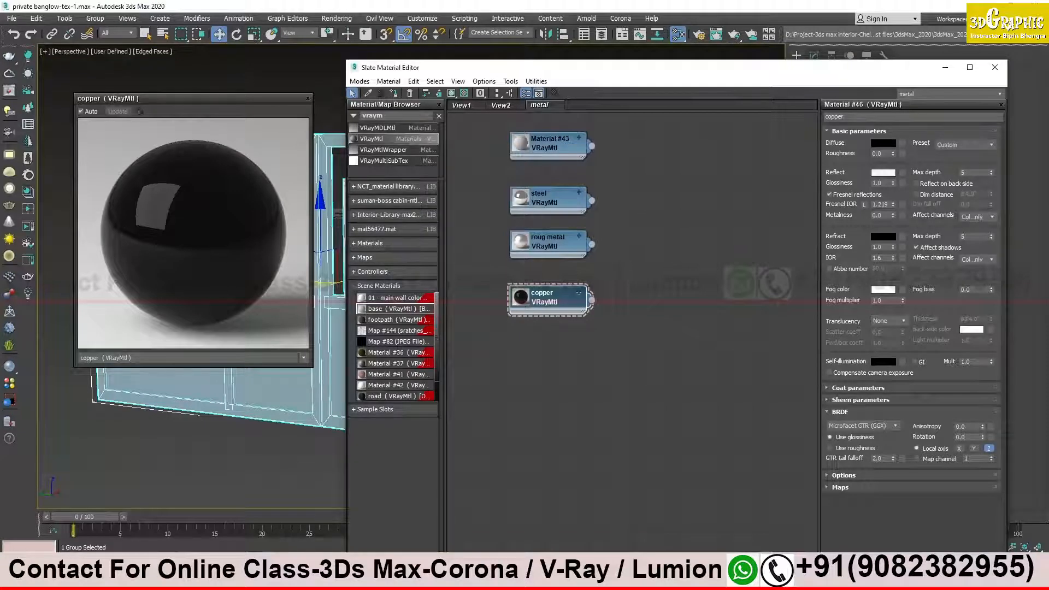
click(884, 143)
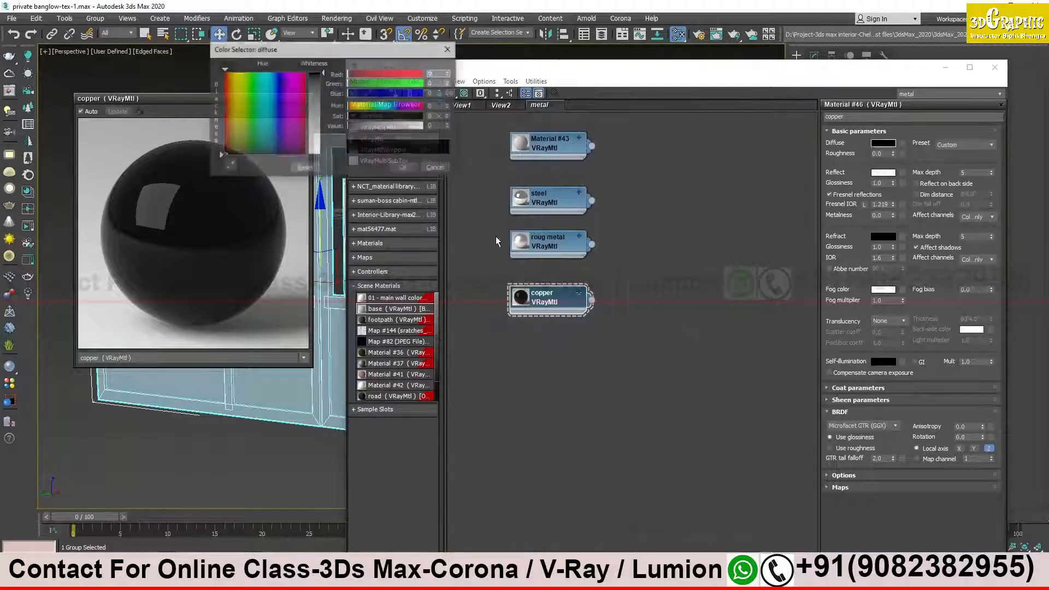
text(238)
key(Tab)
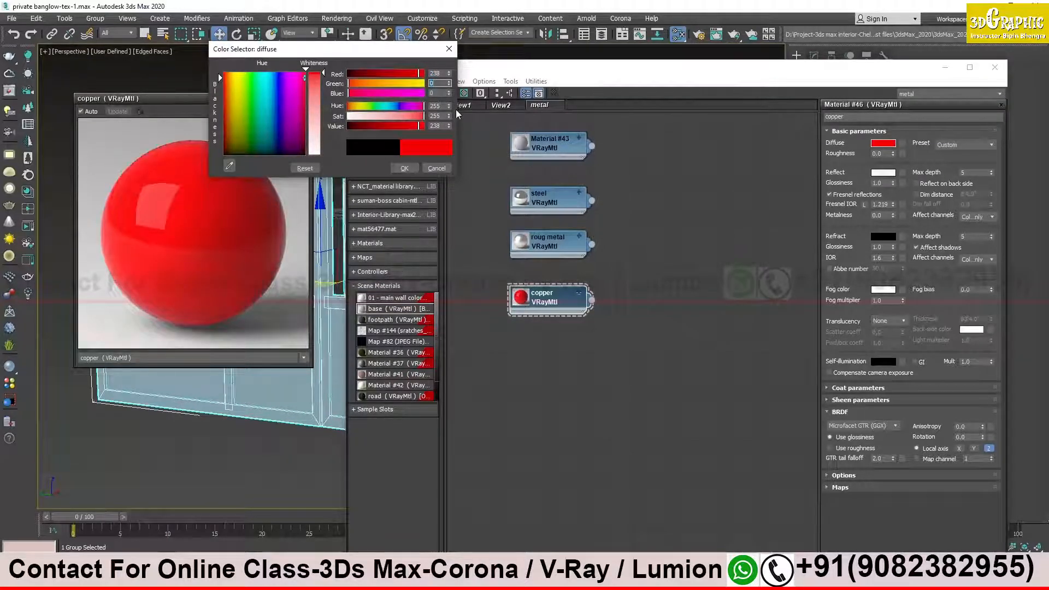
text(158)
key(Tab)
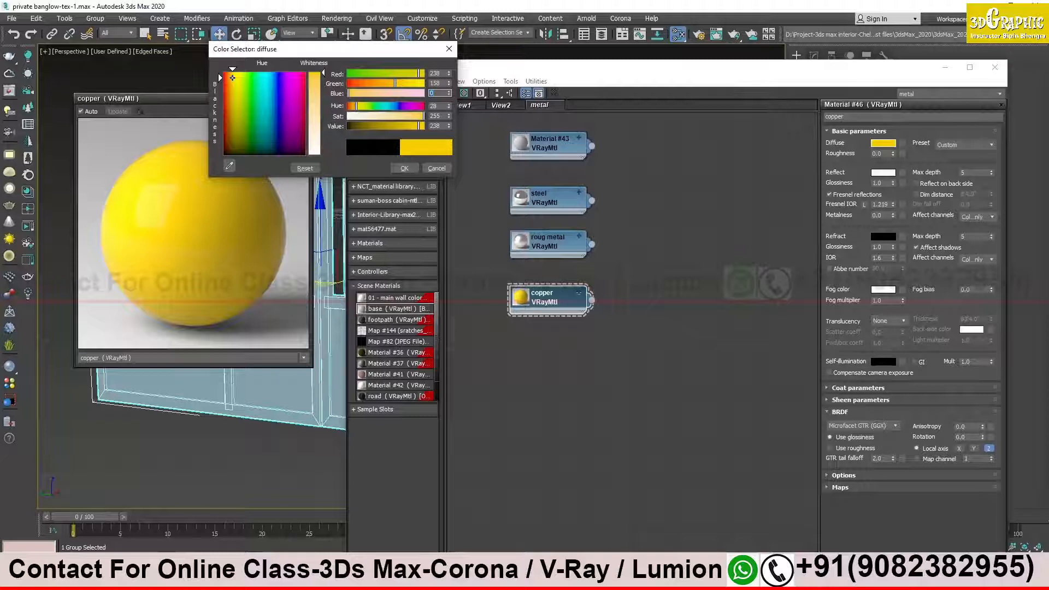
text(137)
key(Tab)
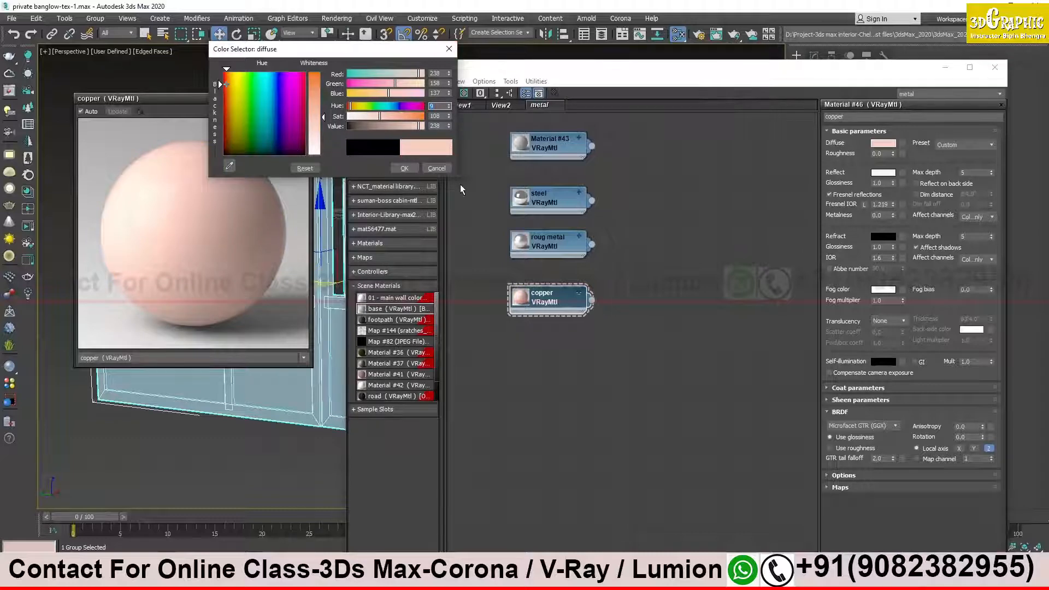
click(406, 170)
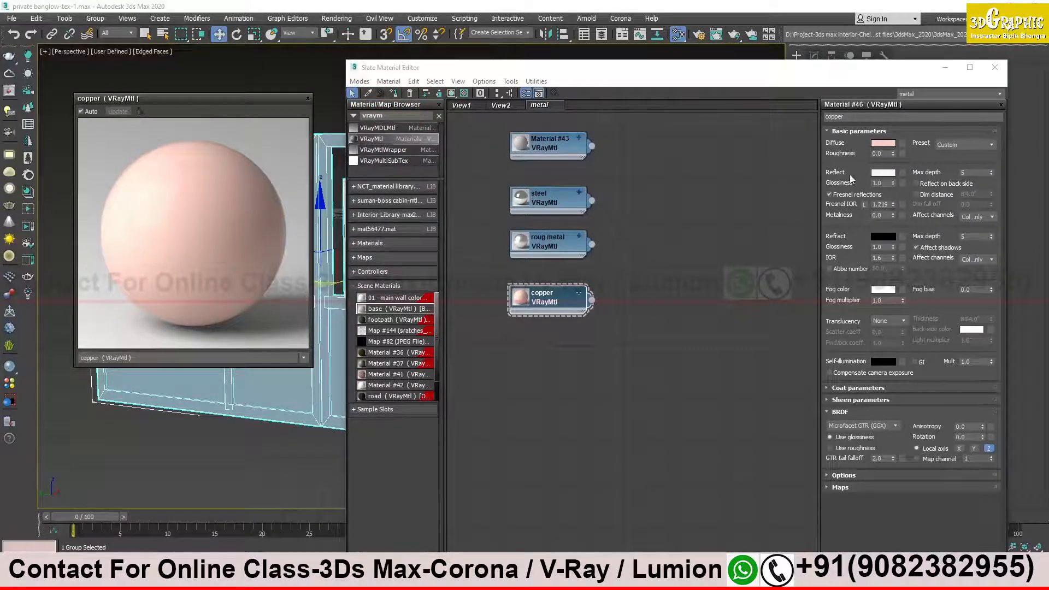
Brighten the copper material's reflection colour to a neutral value of 248.
click(883, 173)
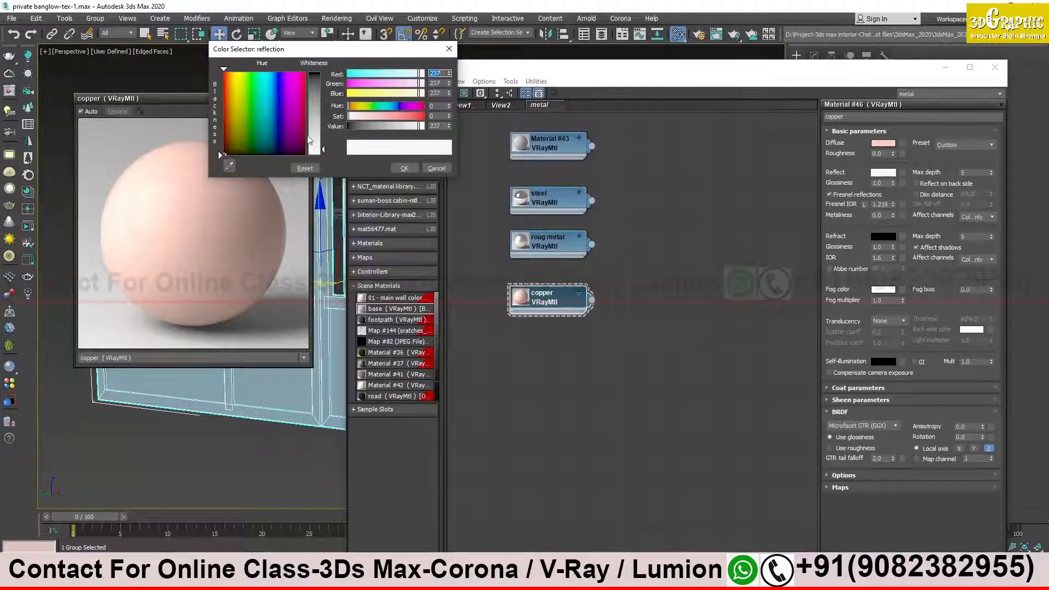
drag(324, 151, 324, 154)
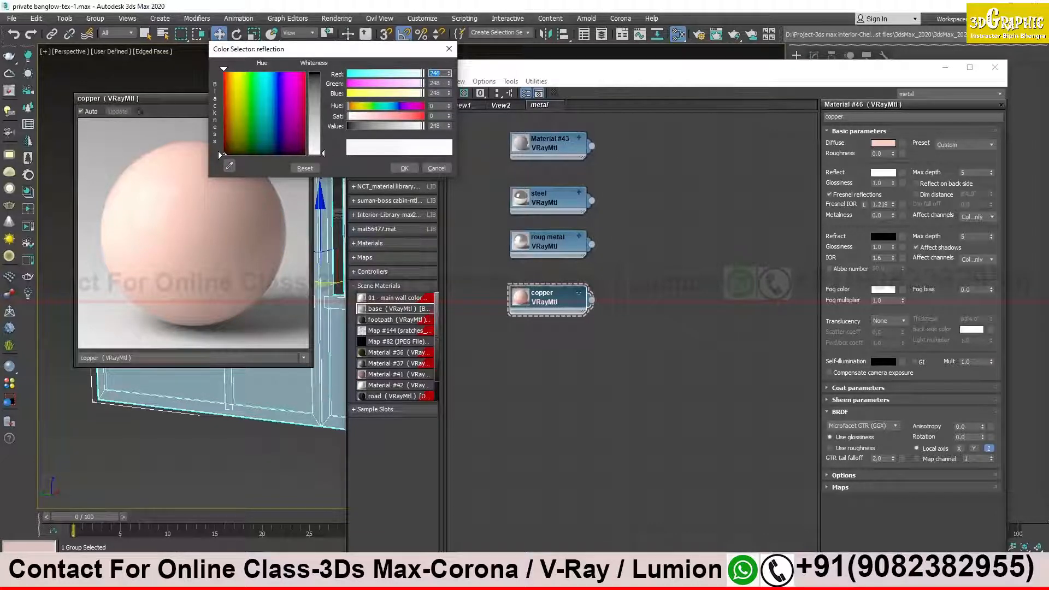
click(404, 168)
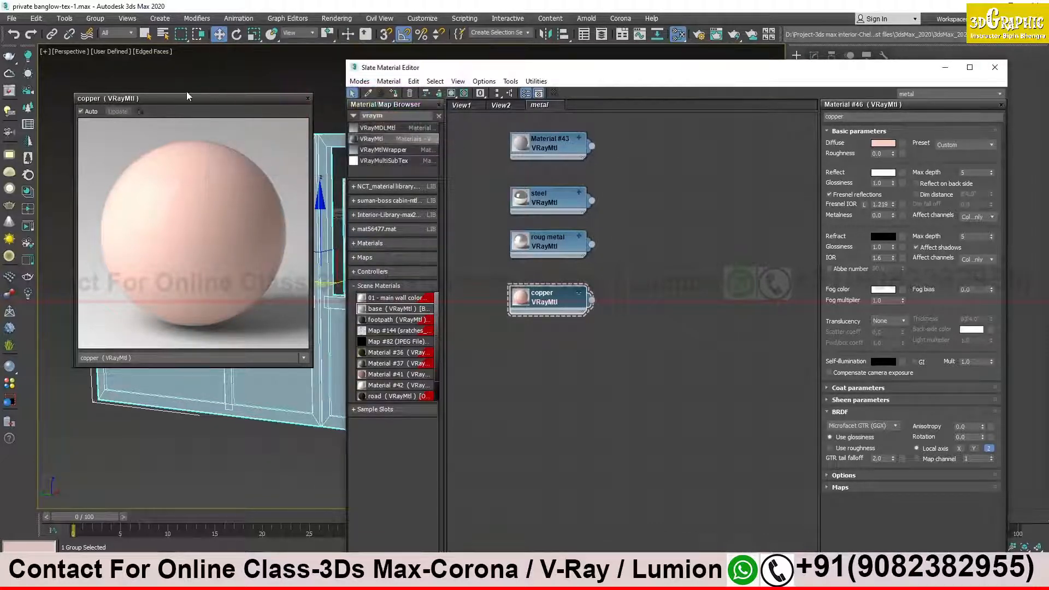
Reduce the browser window, place the copper preview beside the Slate Material Editor, and move the copper node closer to roug metal.
drag(184, 98, 734, 139)
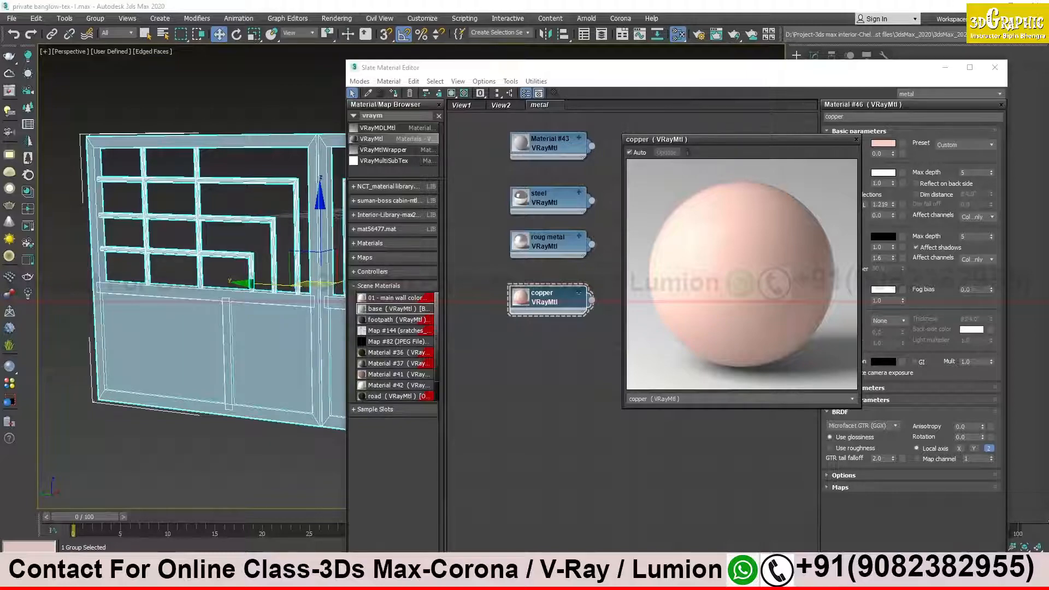
key(alt+Tab)
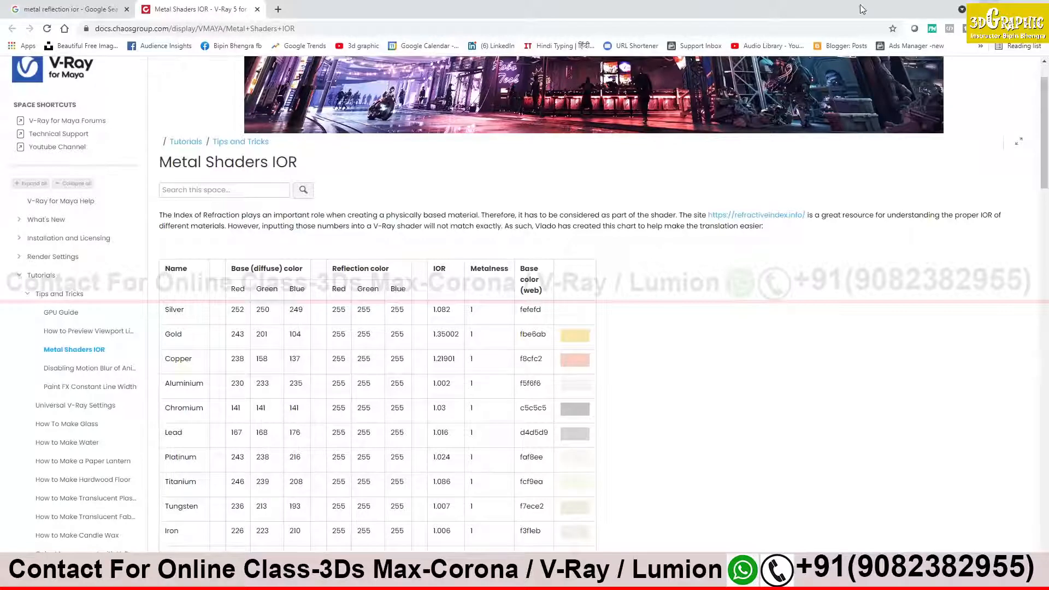
double_click(947, 9)
drag(512, 26, 916, 280)
drag(601, 67, 409, 47)
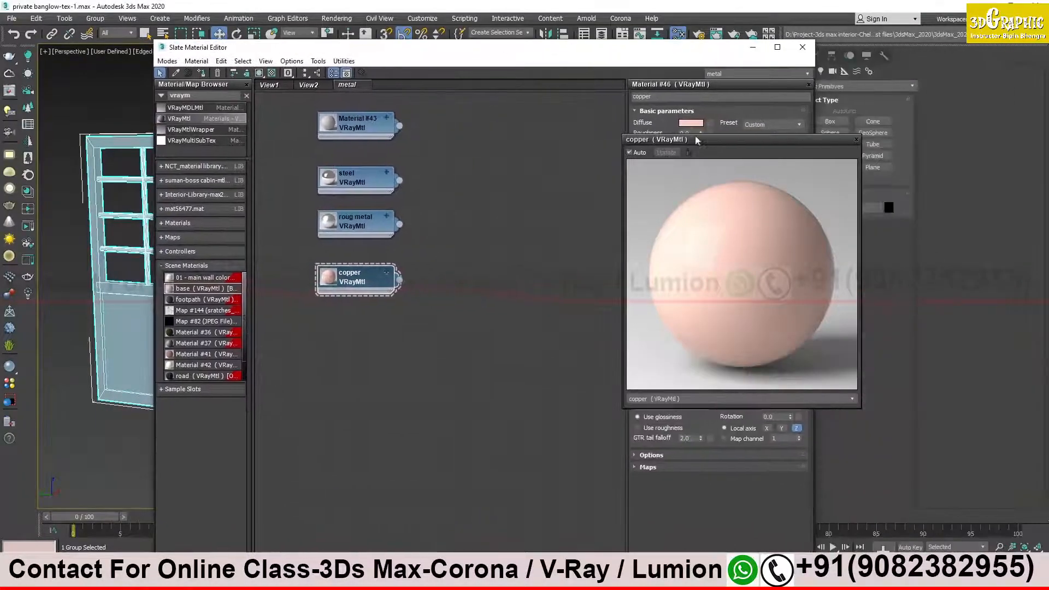
drag(704, 142, 103, 80)
drag(287, 50, 483, 59)
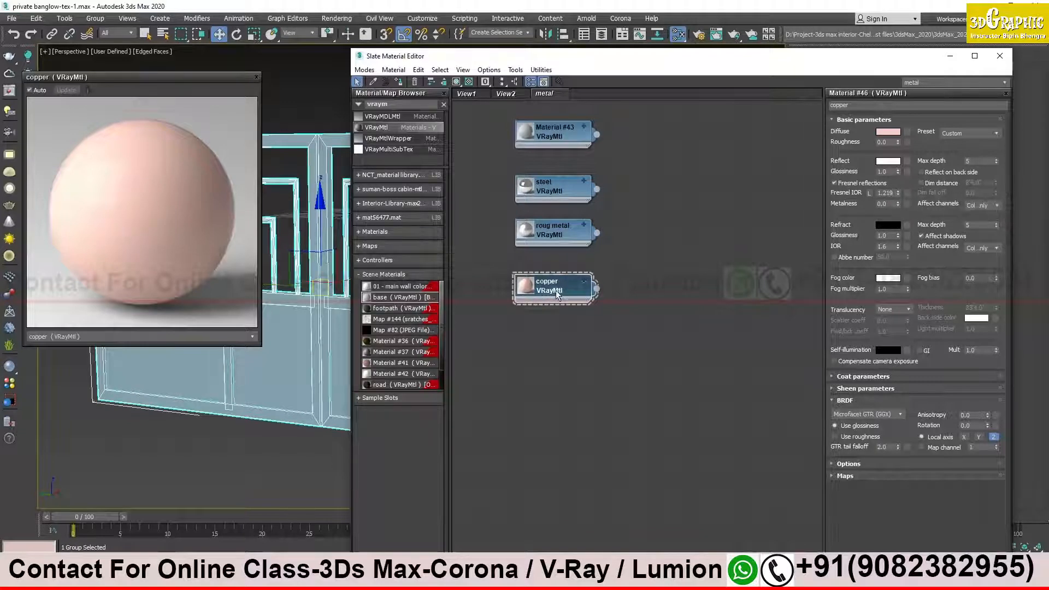
drag(555, 293, 555, 283)
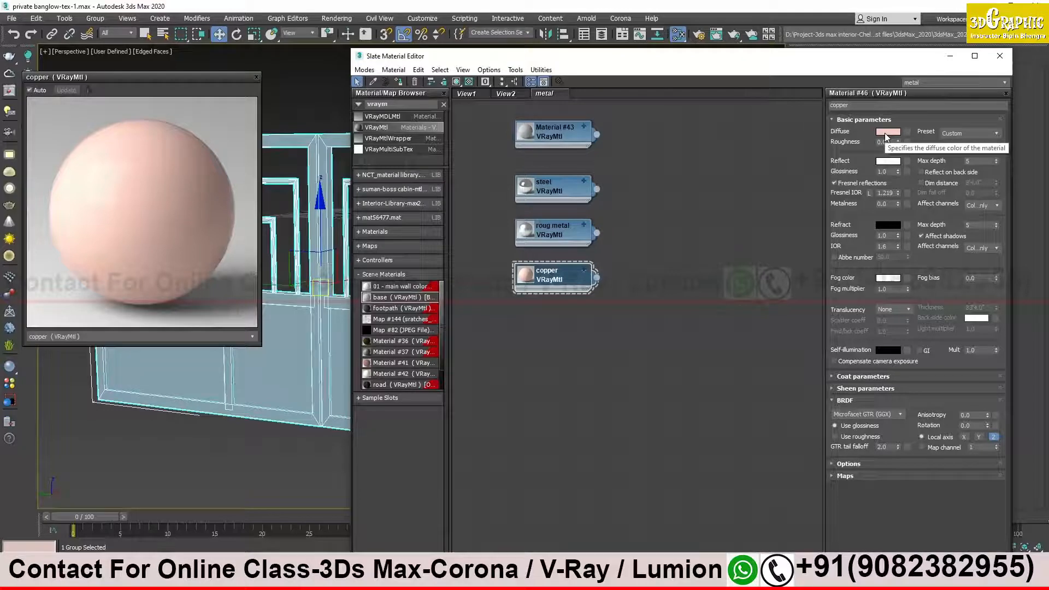
drag(556, 280, 559, 274)
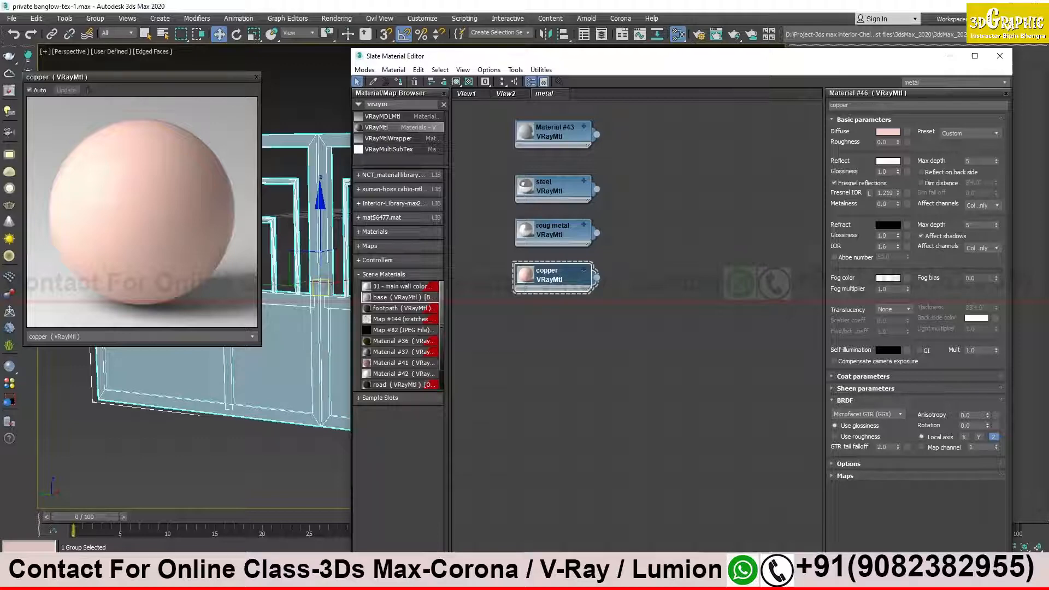
Switch to the browser to recheck copper's row in the Metal Shaders IOR table, and return to the material editor.
key(alt+Tab)
drag(869, 365, 578, 76)
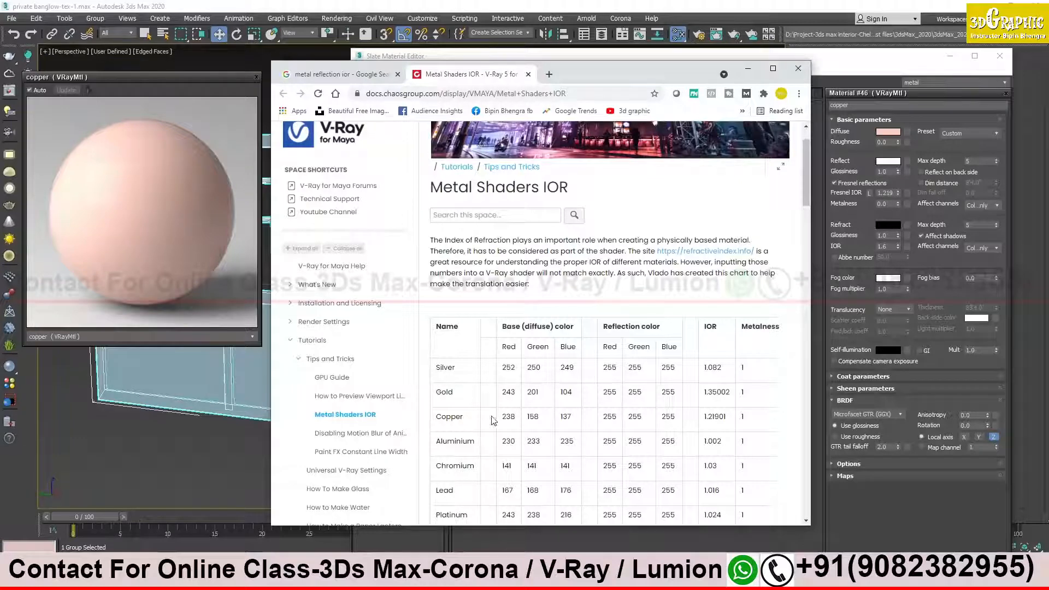
click(745, 69)
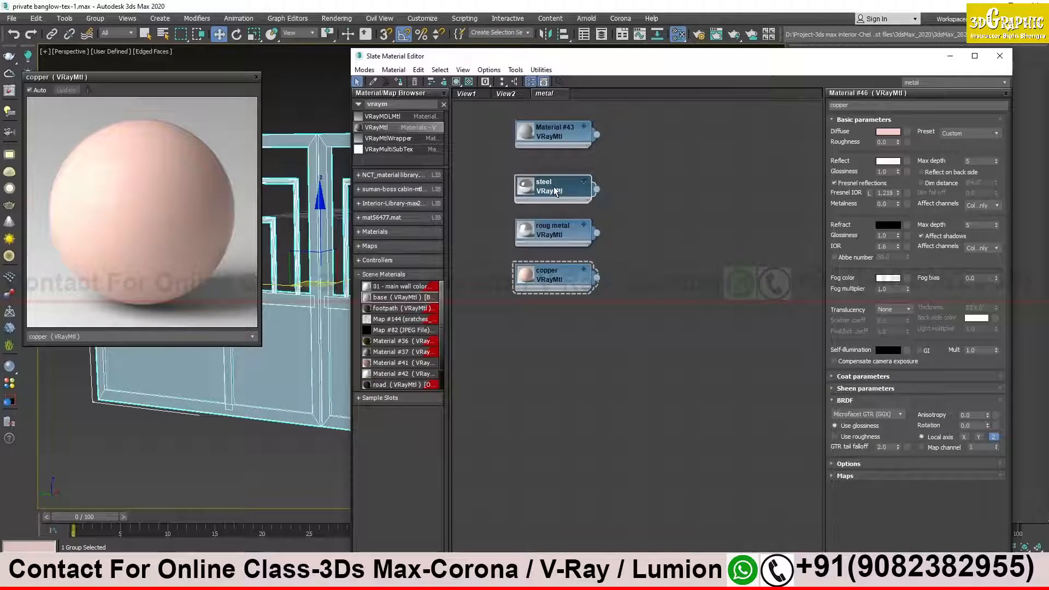
Duplicate the steel material below copper and rename the copy as brass.
mouse_move(555, 191)
shift+mouse_down()
mouse_move(605, 279)
mouse_move(553, 332)
shift+mouse_up()
click(552, 332)
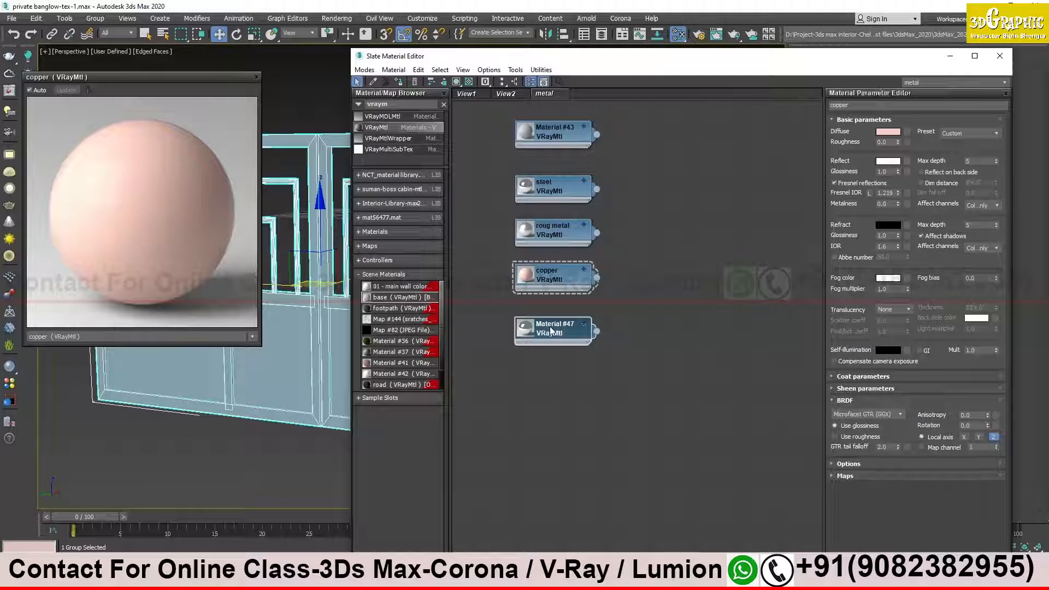
click(853, 105)
text(brass)
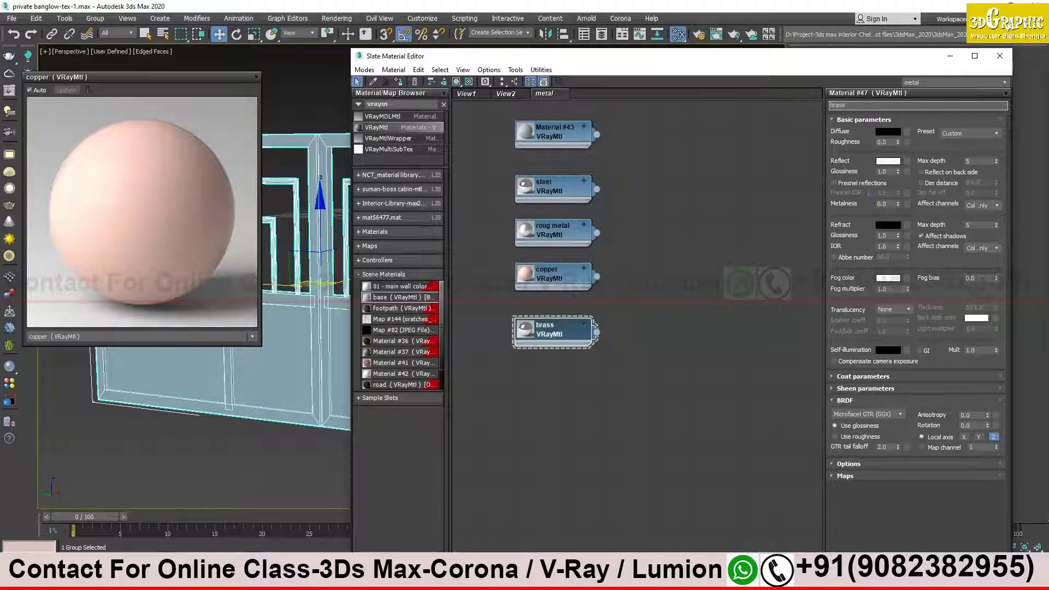
key(Return)
Set the brass material's reflection colour to an orange tone of about red 210, green 104 and blue 62.
click(889, 161)
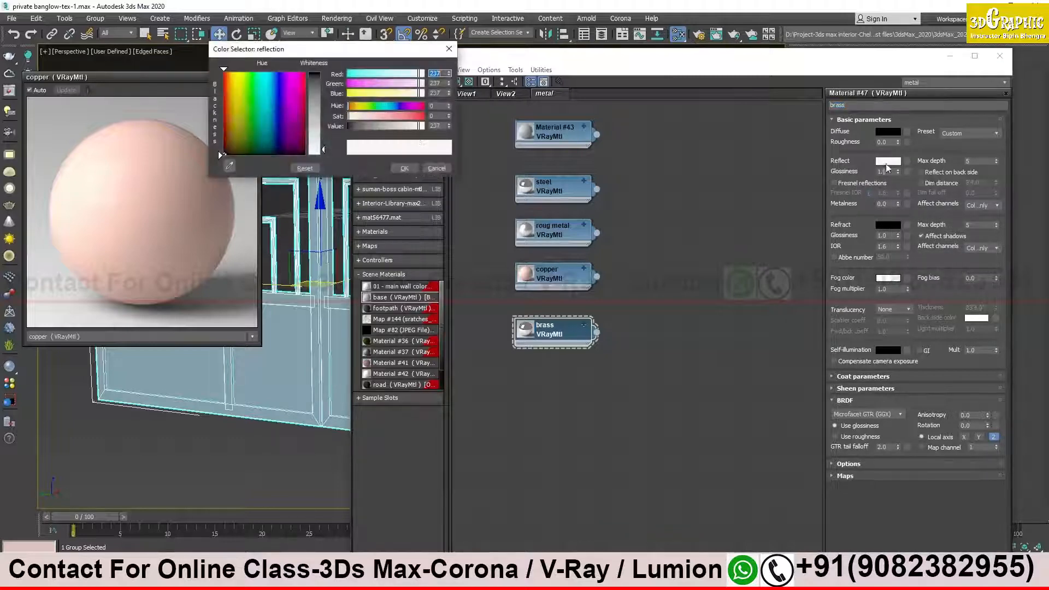
click(231, 96)
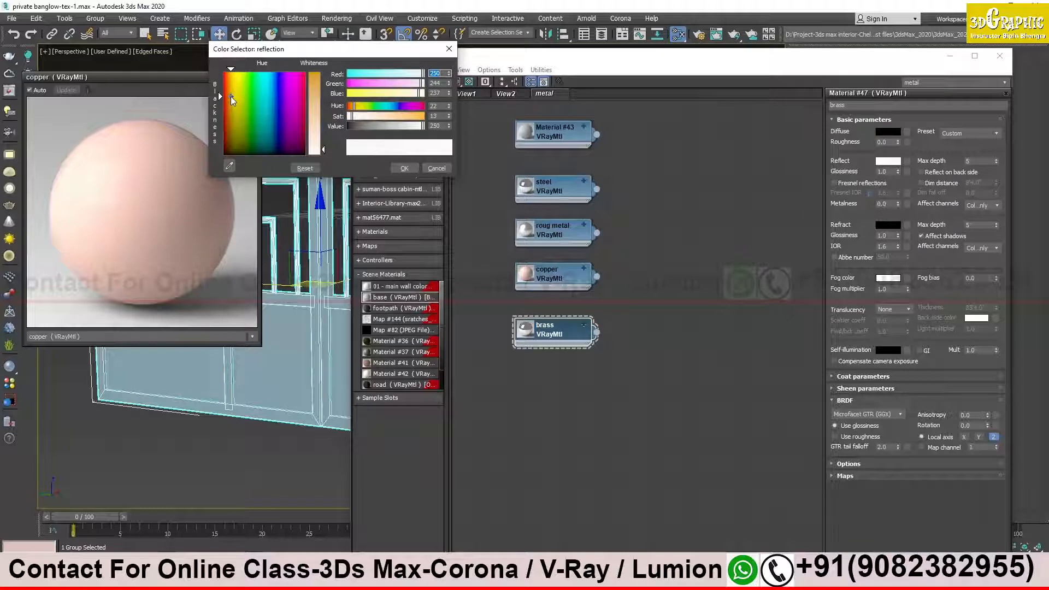
drag(318, 113, 319, 100)
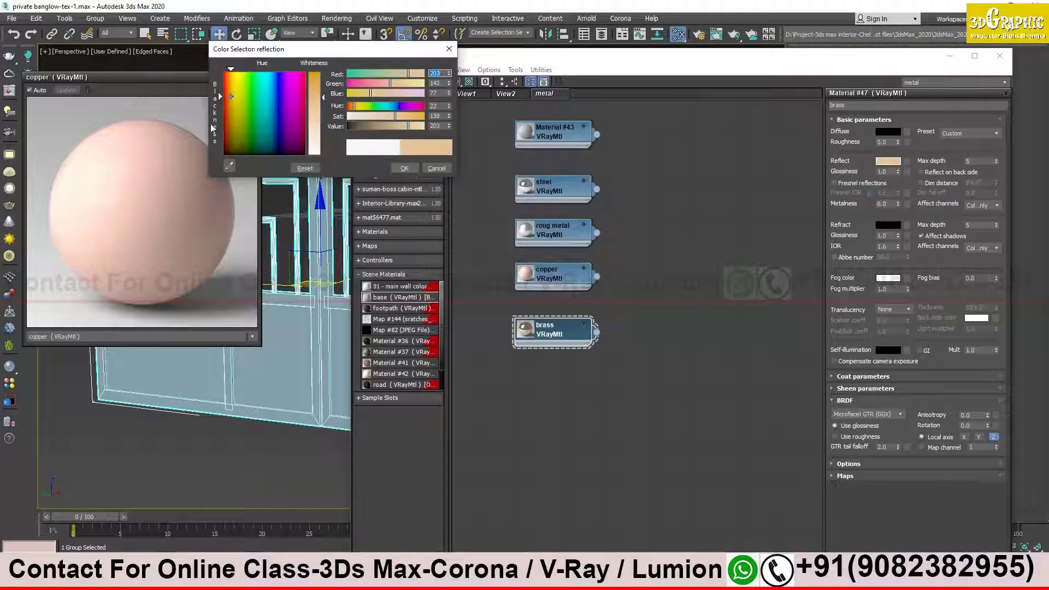
click(232, 94)
click(229, 87)
drag(322, 99, 321, 94)
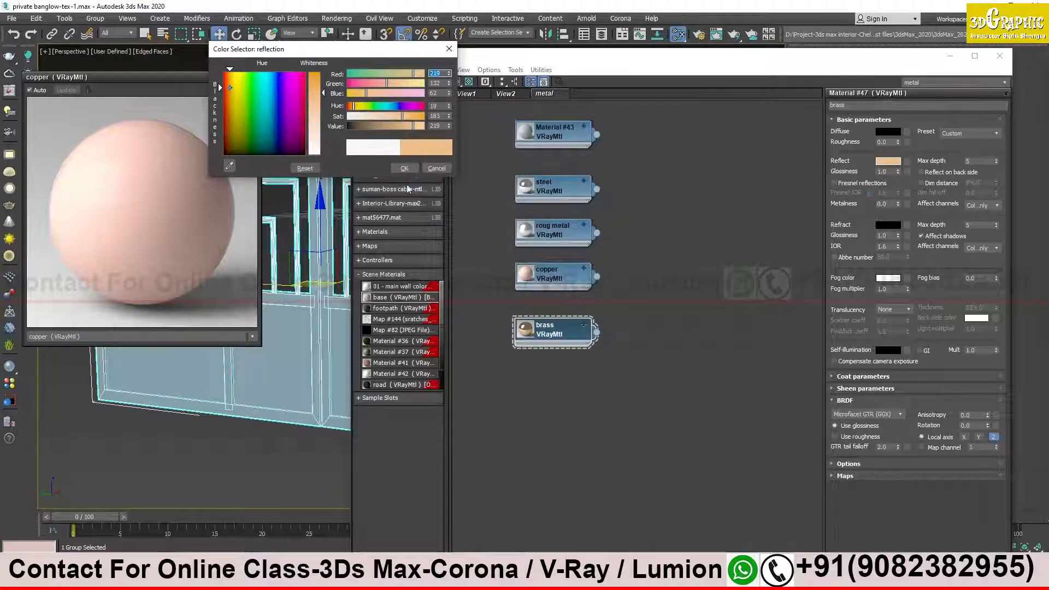
click(229, 94)
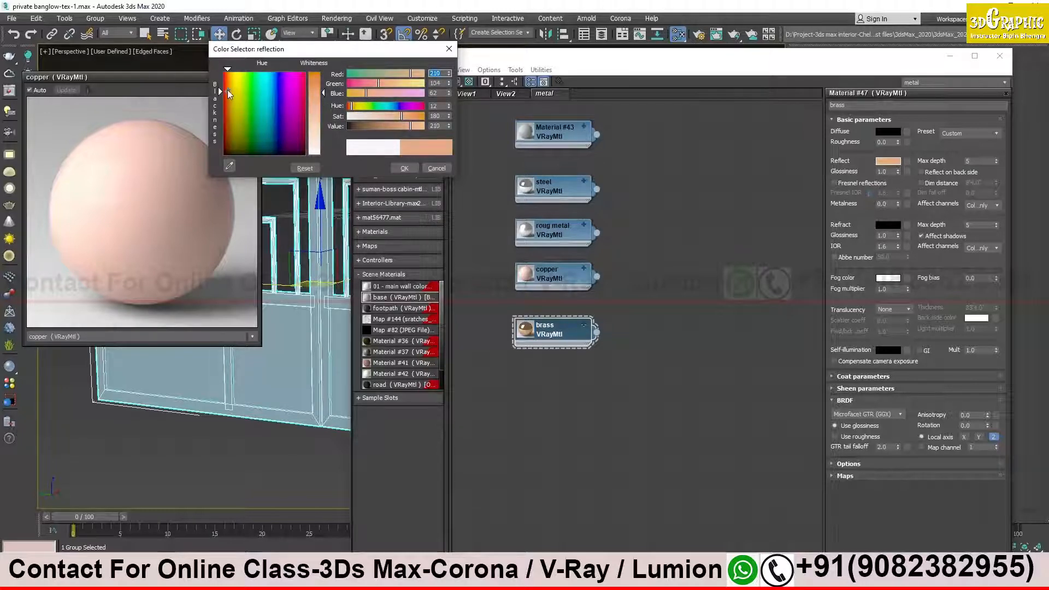
click(404, 168)
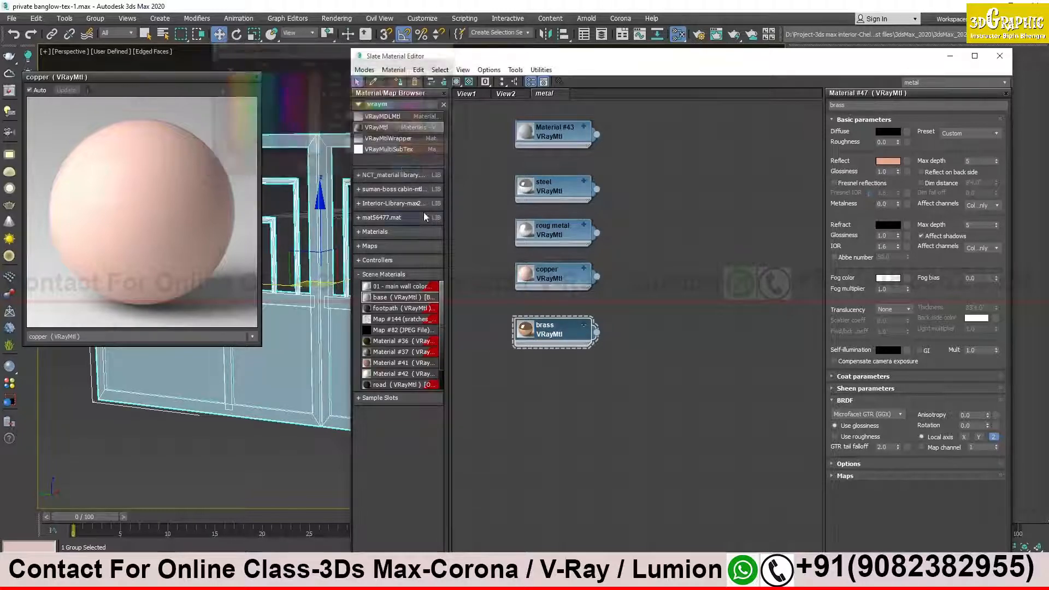
Open an enlarged preview window for the brass material and place it below the copper preview.
double_click(526, 330)
right_click(566, 377)
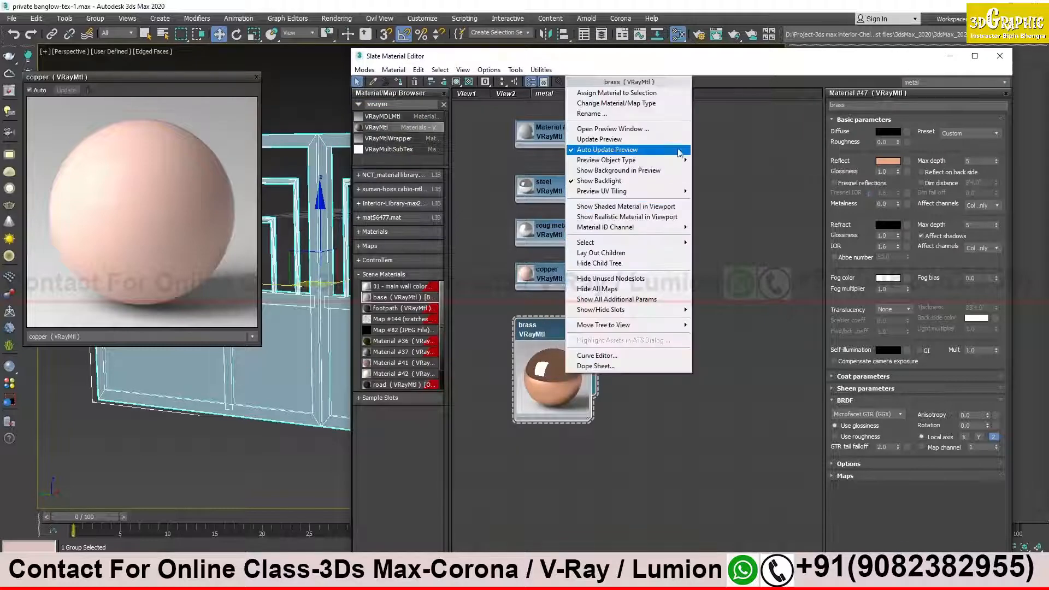
click(637, 130)
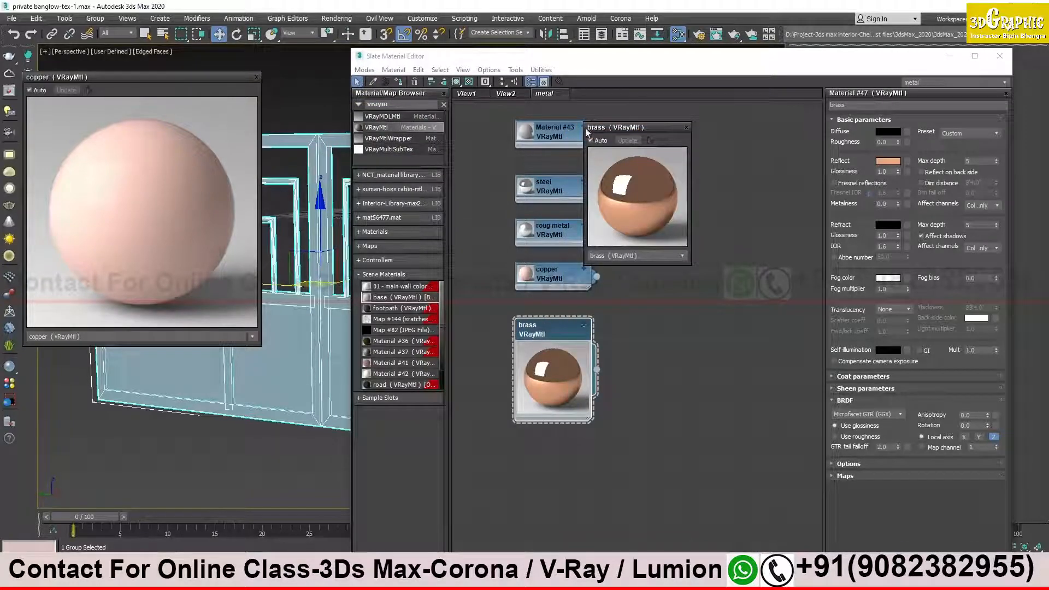
drag(583, 121, 263, 46)
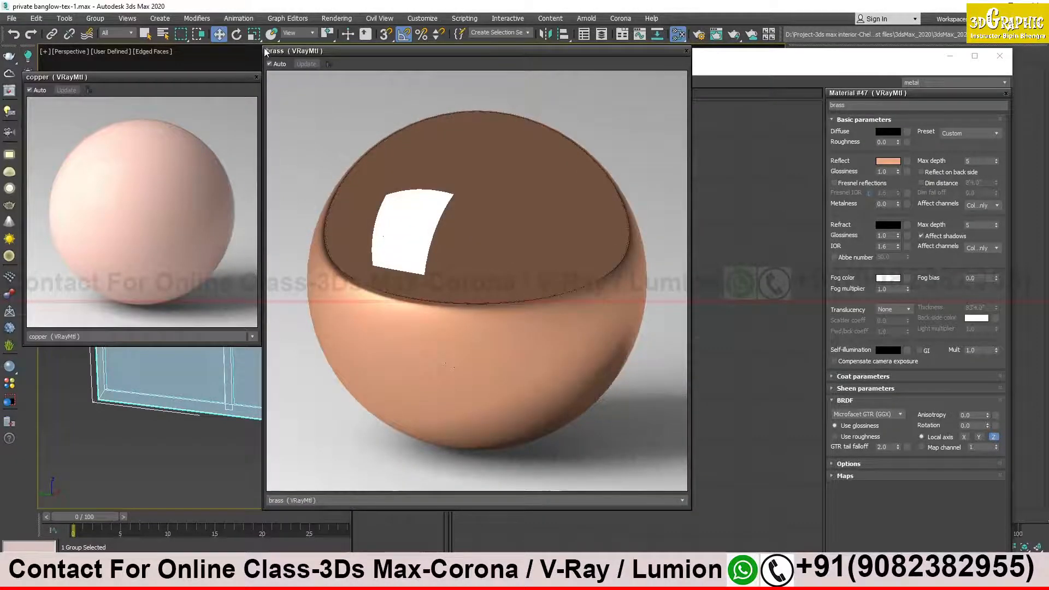
drag(262, 50, 445, 187)
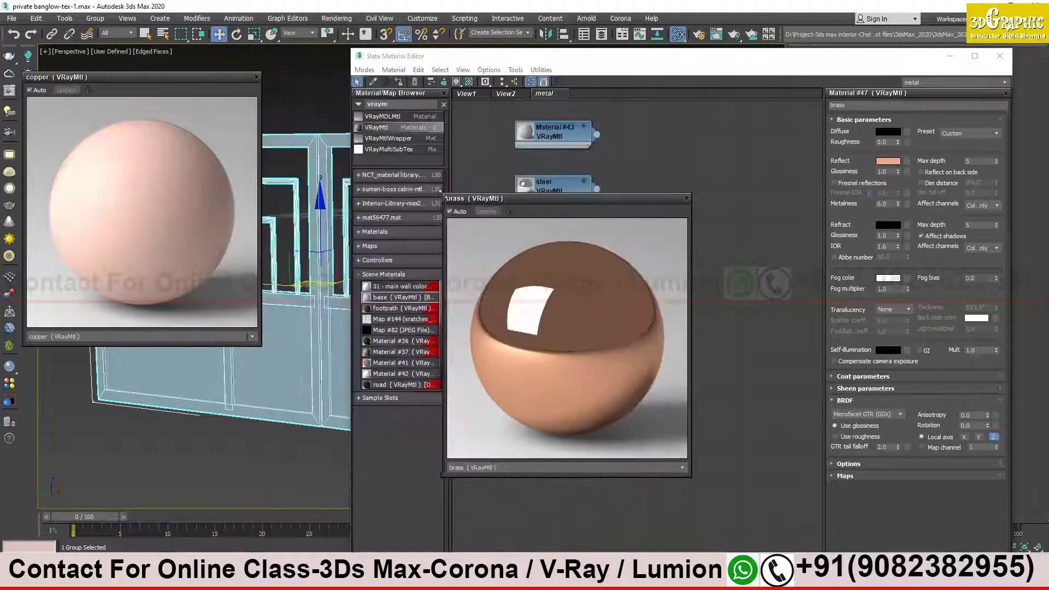
drag(594, 191, 186, 298)
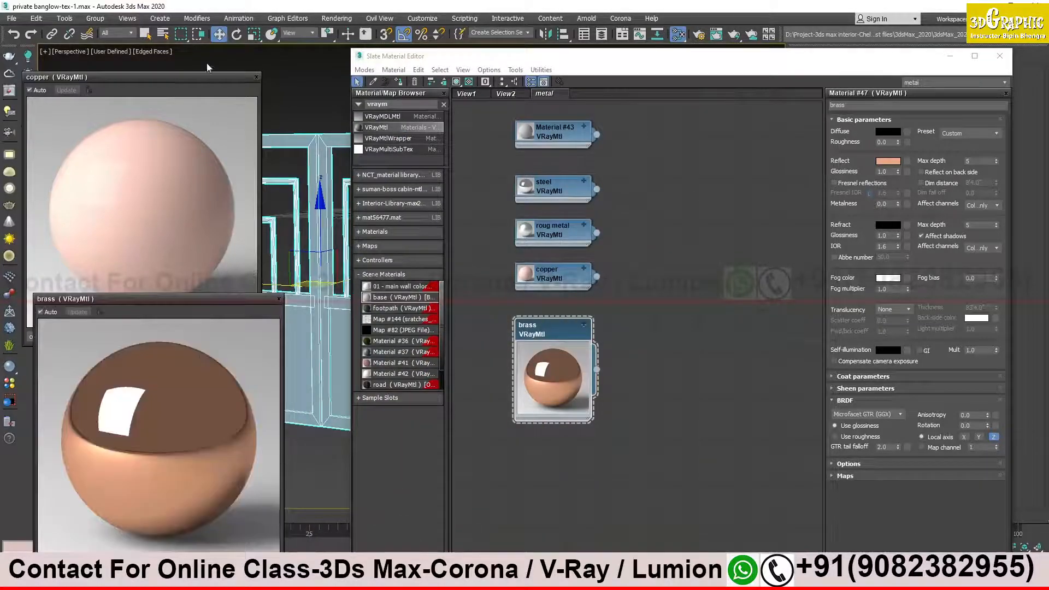
Enlarge the copper preview and position it above the brass preview for comparison.
drag(154, 71, 154, 34)
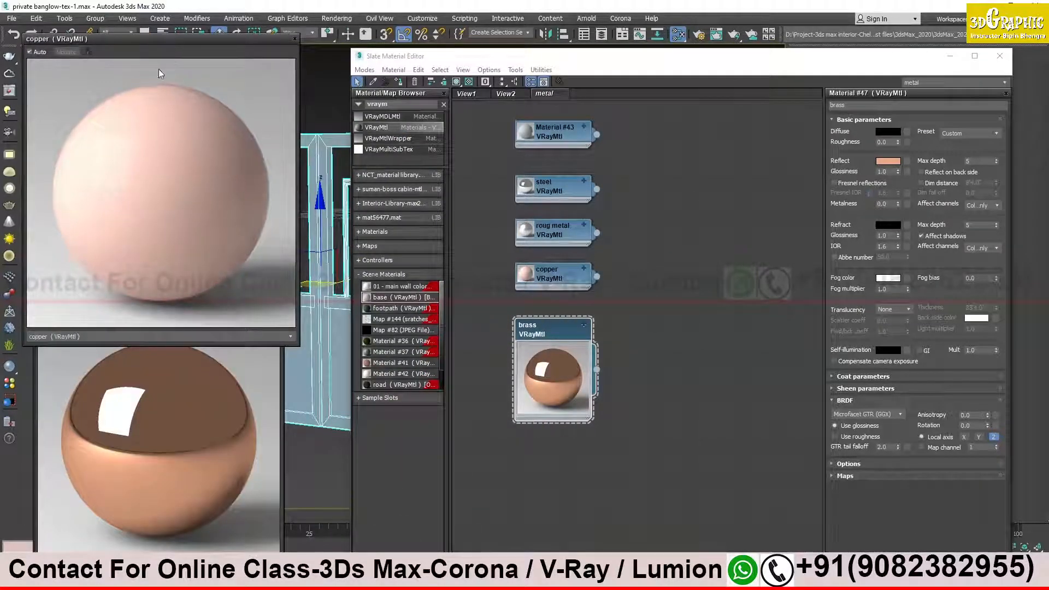
mouse_move(236, 37)
mouse_down()
mouse_move(225, 80)
mouse_move(222, 37)
mouse_up()
click(255, 348)
click(219, 219)
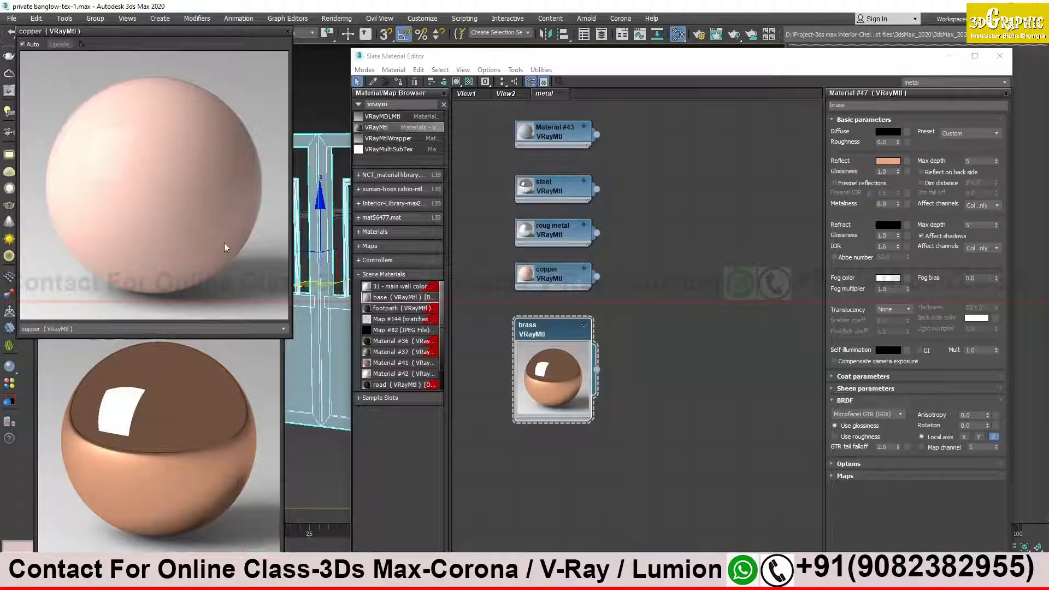
Reposition the expanded brass node directly below the copper node.
drag(556, 332, 545, 342)
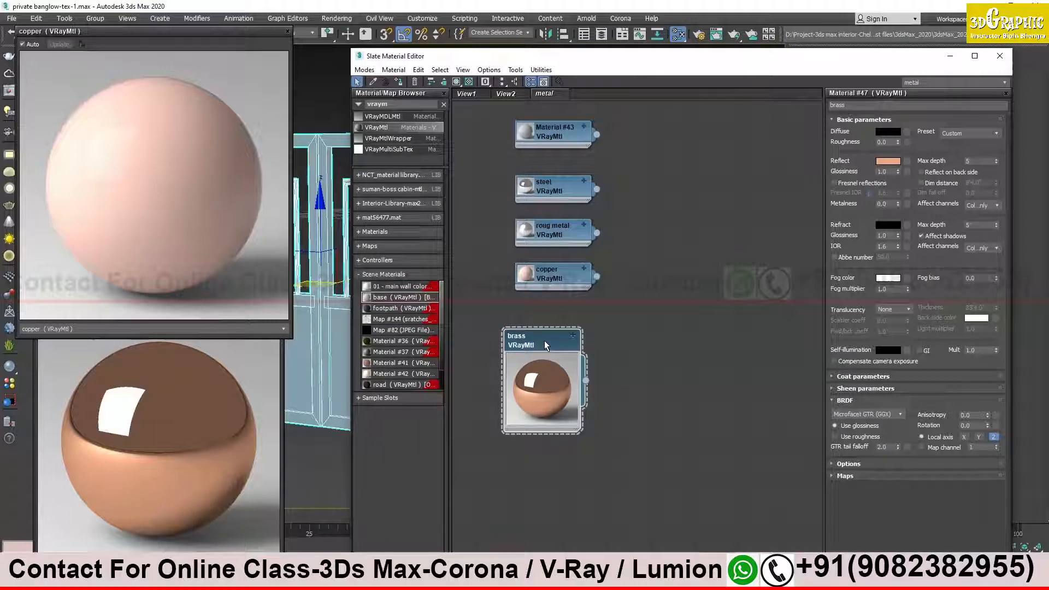
right_click(544, 341)
click(529, 341)
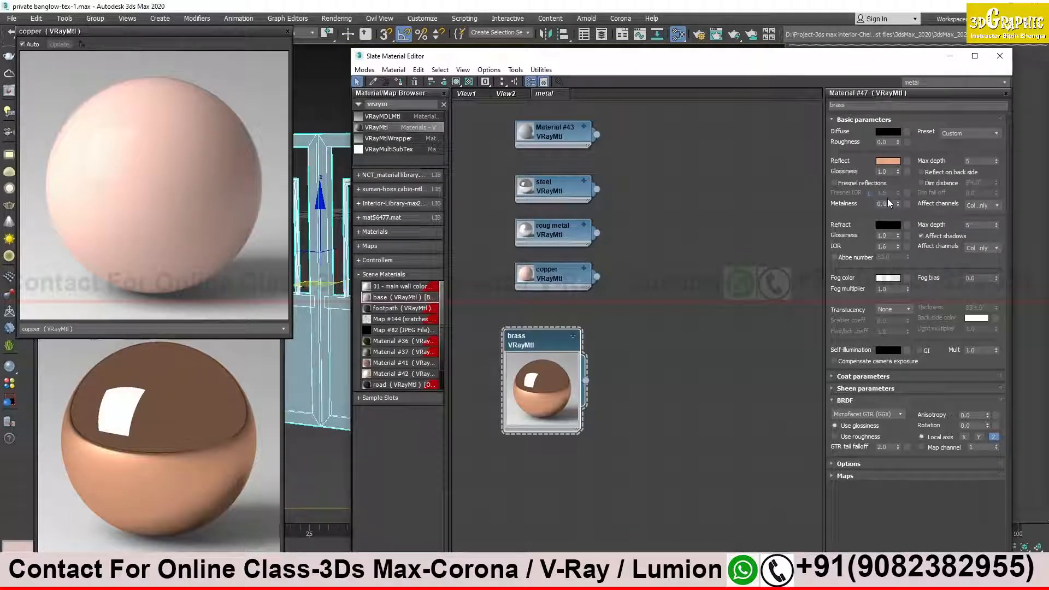
mouse_move(851, 188)
drag(543, 345, 557, 320)
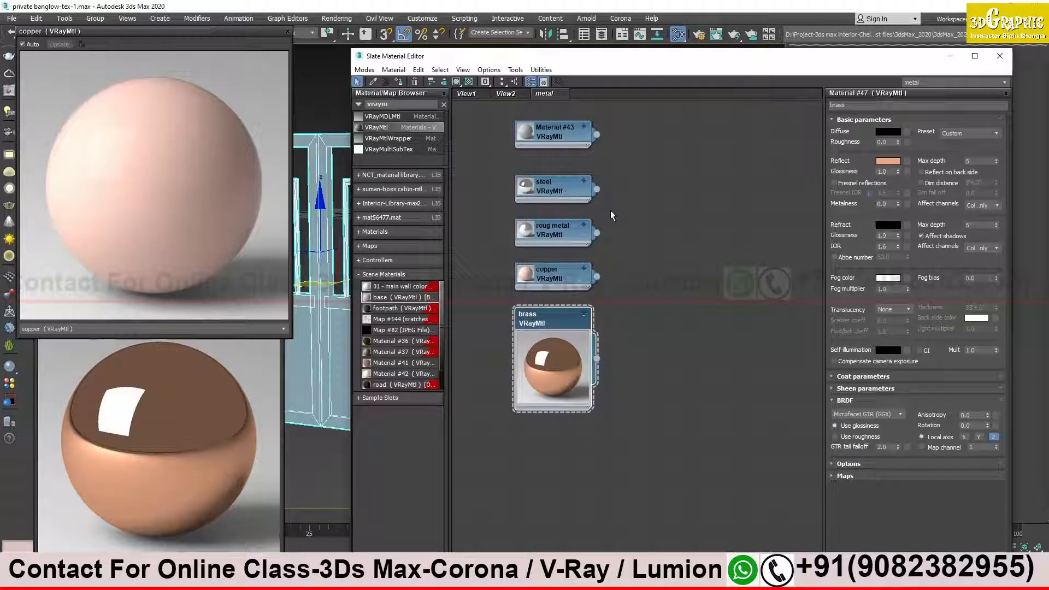
Duplicate the steel material below the brass node and rename the copy as gold.
click(562, 192)
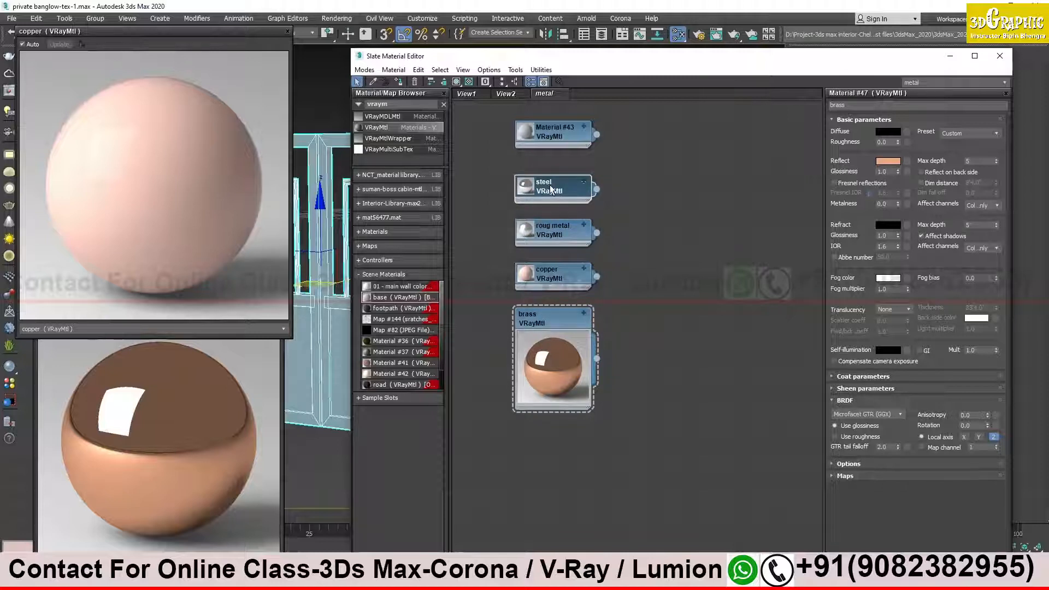
mouse_move(550, 185)
shift+mouse_down()
mouse_move(655, 279)
mouse_move(569, 482)
mouse_move(587, 477)
mouse_move(575, 474)
shift+mouse_up()
double_click(568, 460)
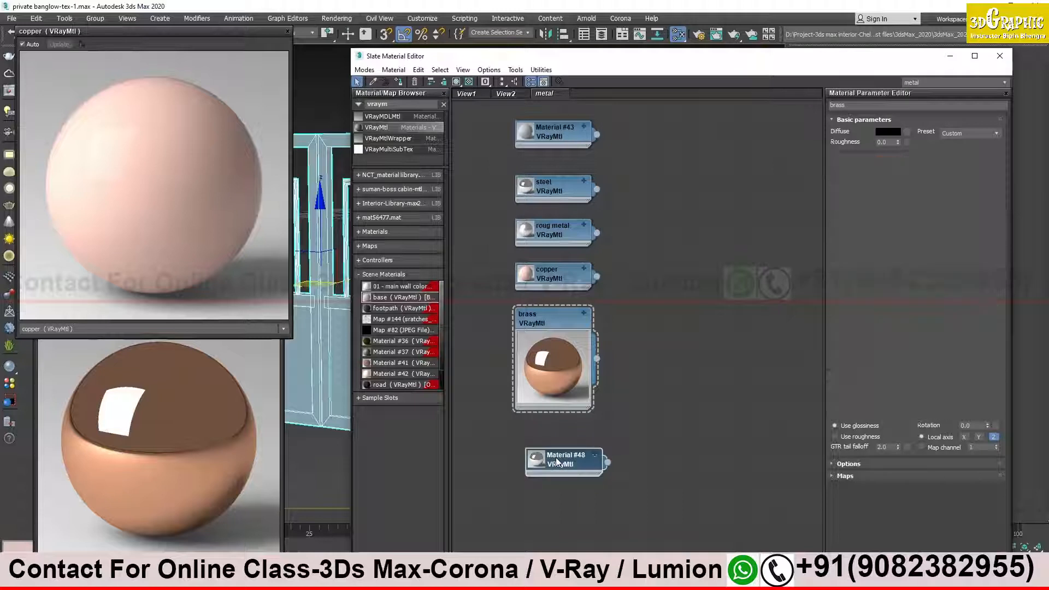
click(874, 105)
text(gold)
key(Return)
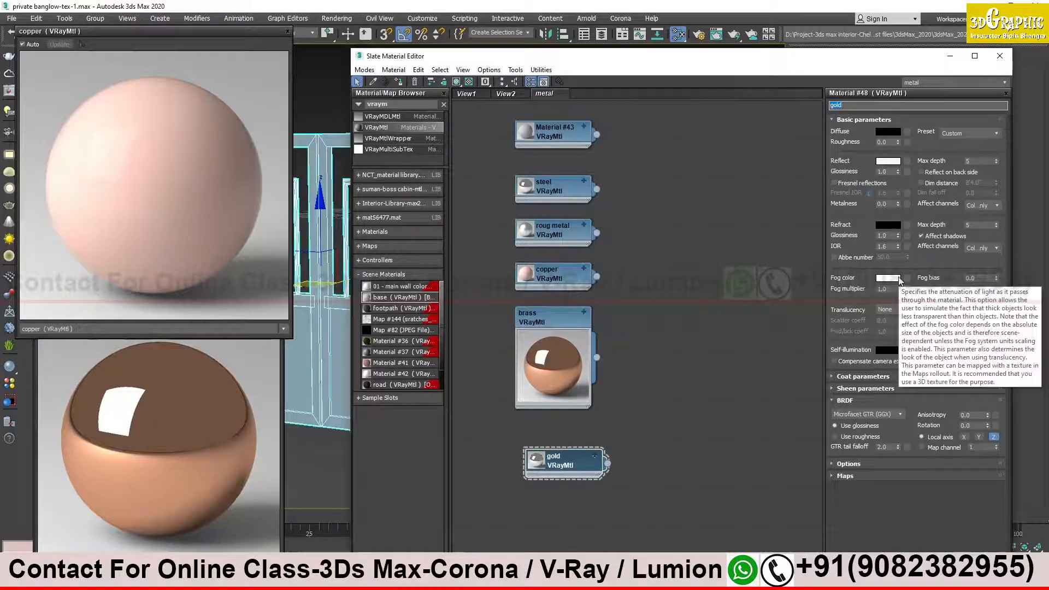
click(555, 463)
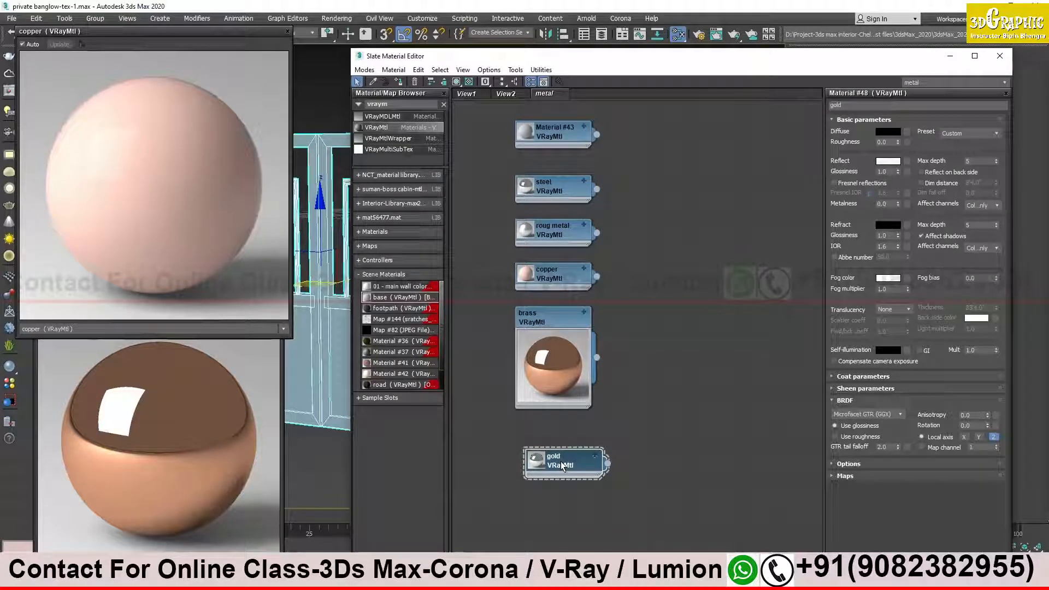
Set the gold material's reflection colour to a golden tone of about red 227, green 158 and blue 49.
click(888, 161)
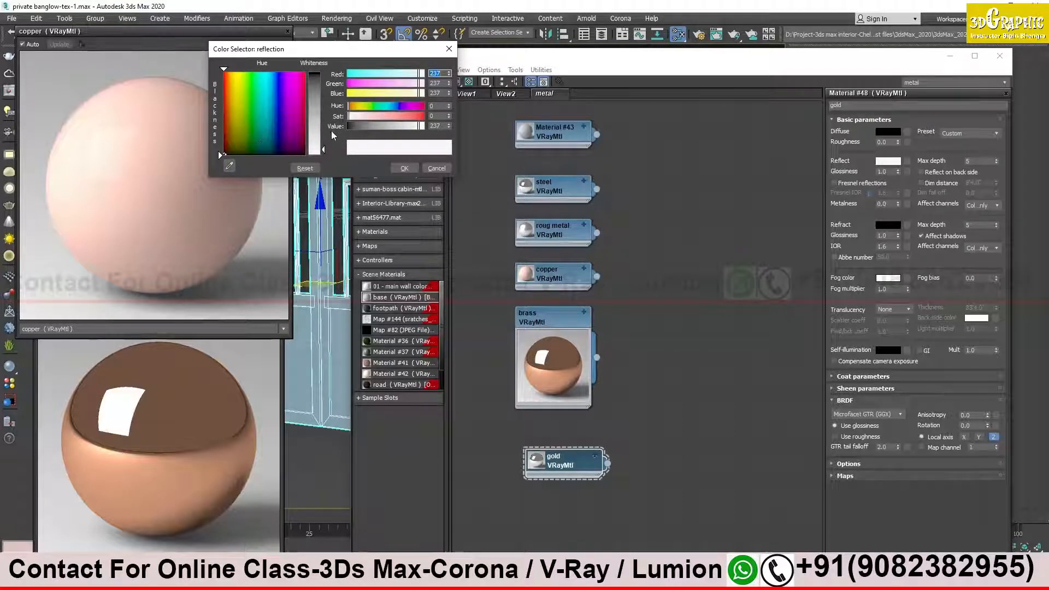
click(233, 98)
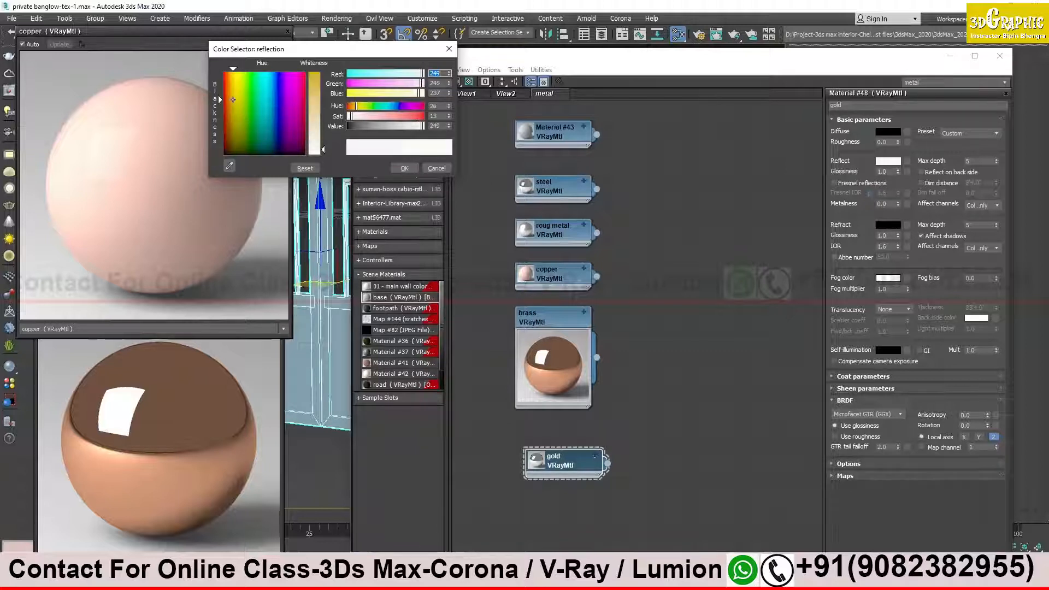
drag(324, 106, 324, 88)
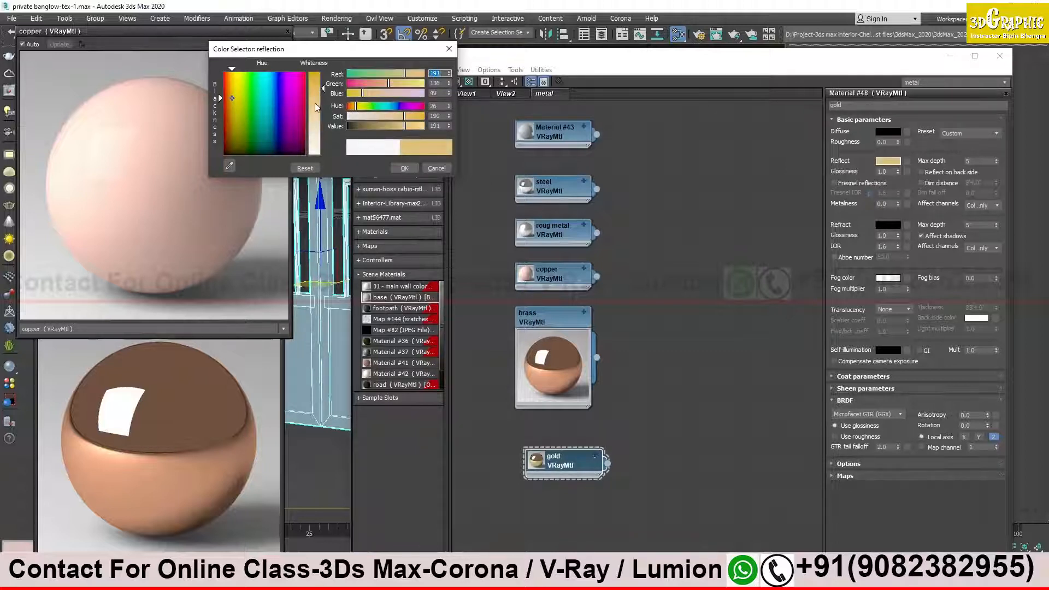
drag(220, 98, 218, 87)
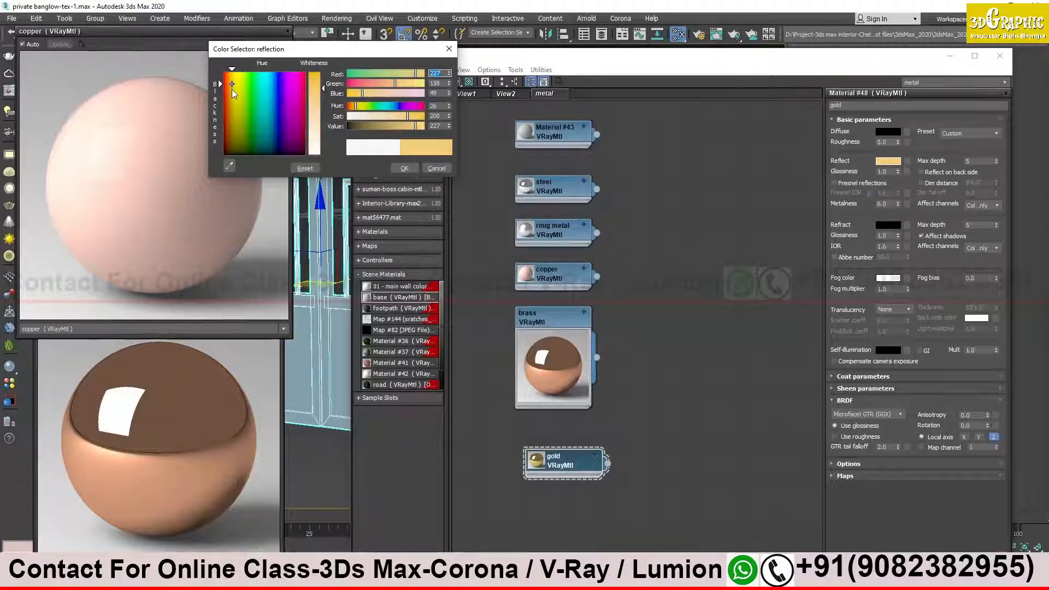
click(404, 168)
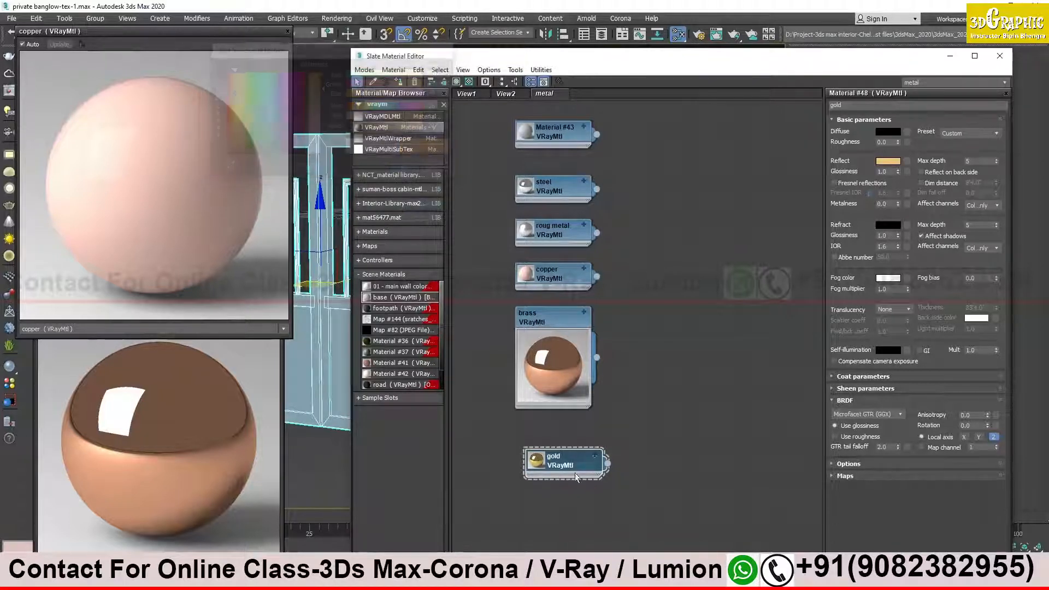
Expand the gold node and open an enlarged preview window for it beside the copper and brass previews.
double_click(538, 463)
mouse_move(552, 458)
mouse_down()
mouse_move(559, 439)
mouse_move(567, 445)
mouse_up()
right_click(567, 445)
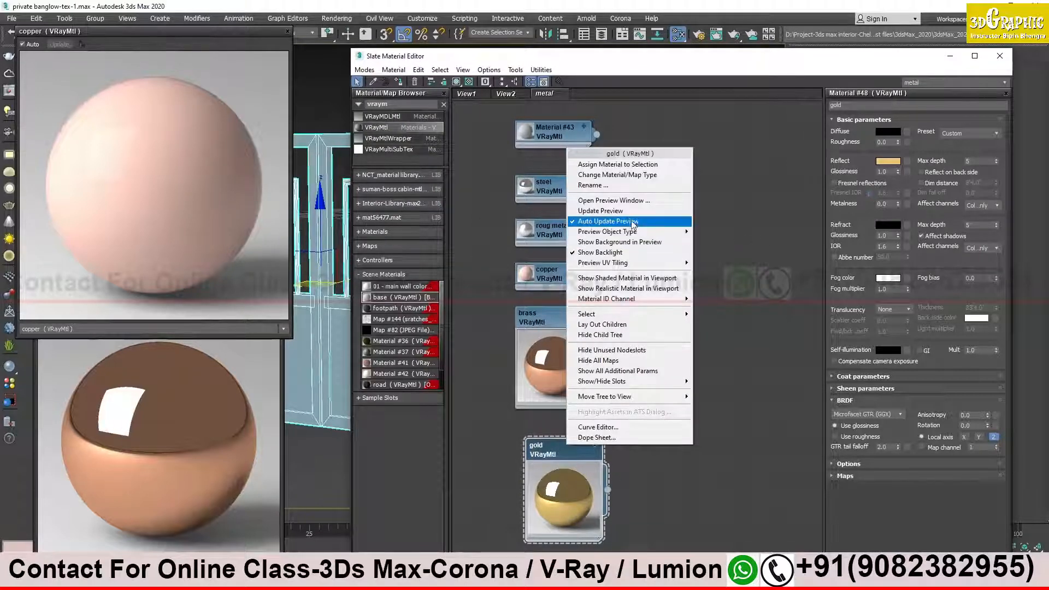
click(616, 200)
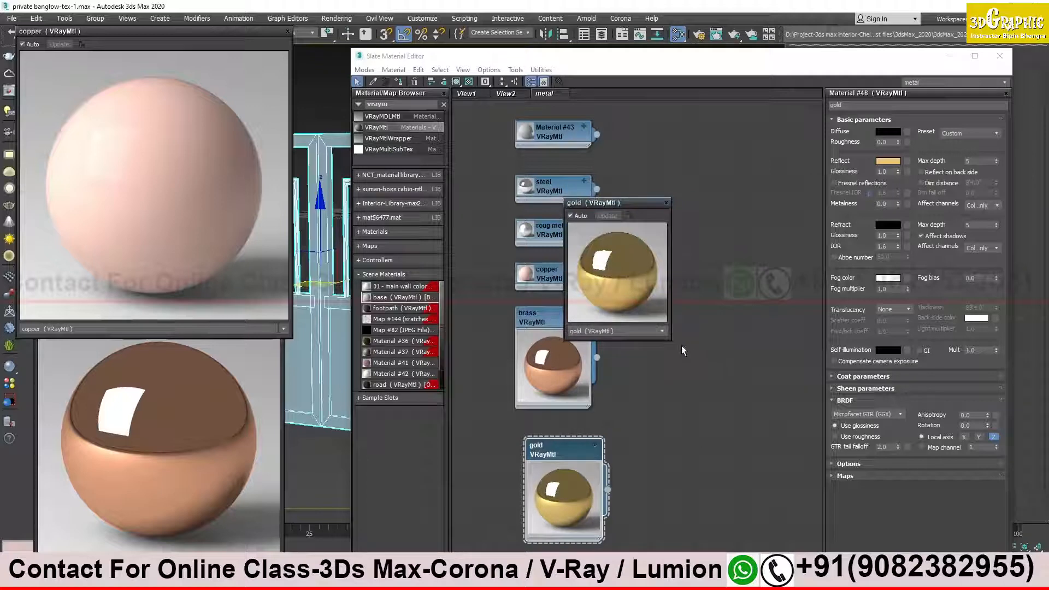
drag(670, 341, 855, 524)
drag(752, 202, 411, 41)
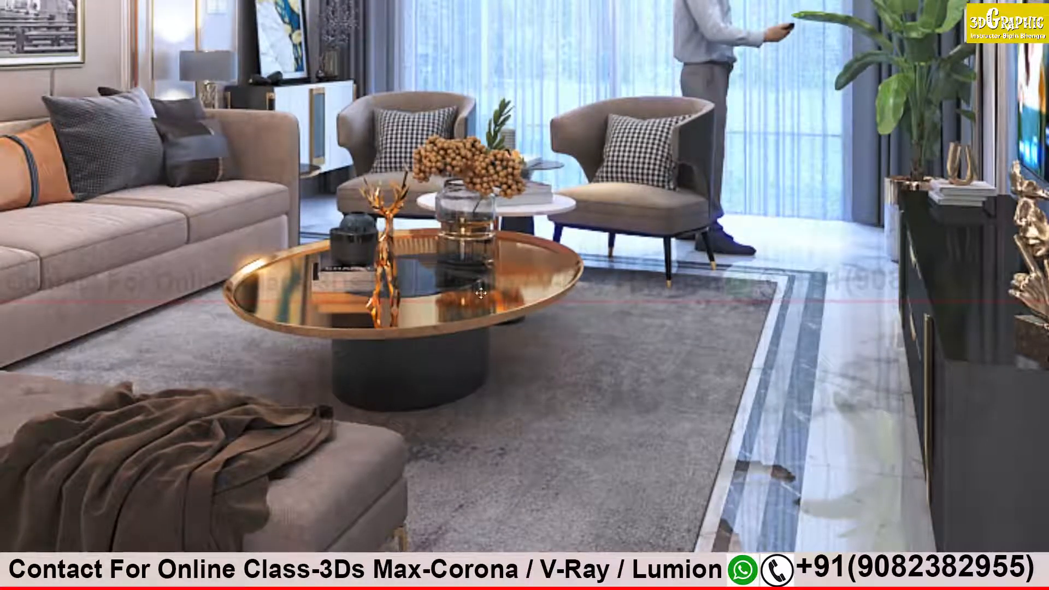
Examine the gold table finish in the living room reference render and close the image.
drag(277, 306, 285, 320)
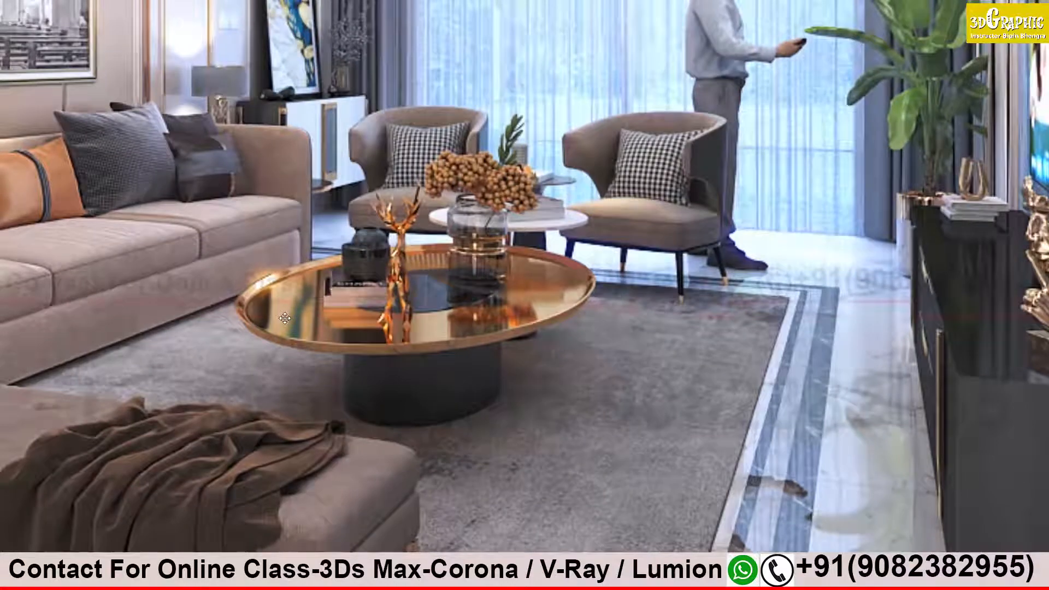
scroll(286, 319, down, 4)
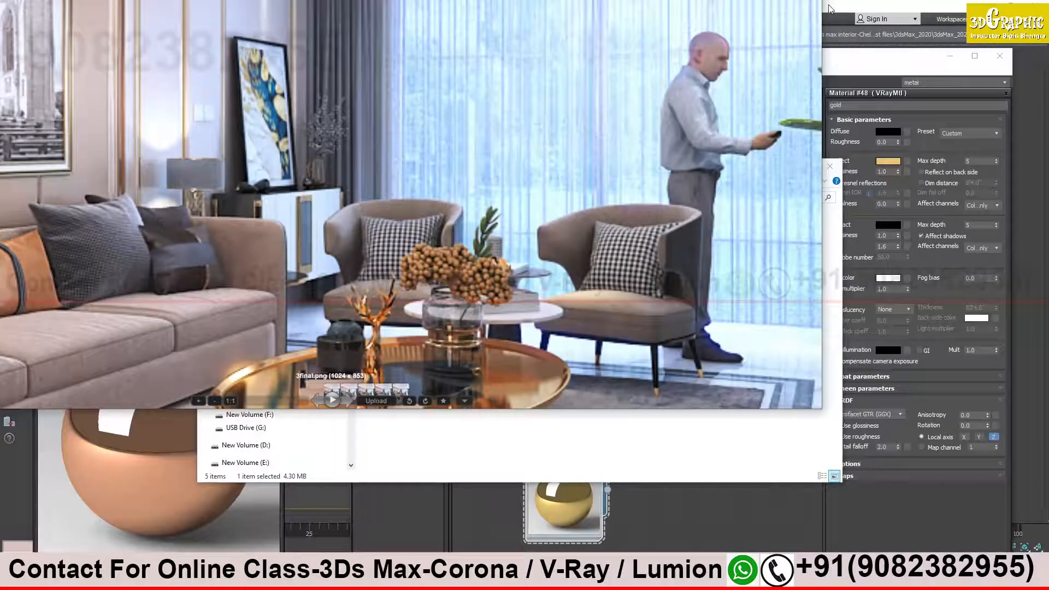
click(831, 8)
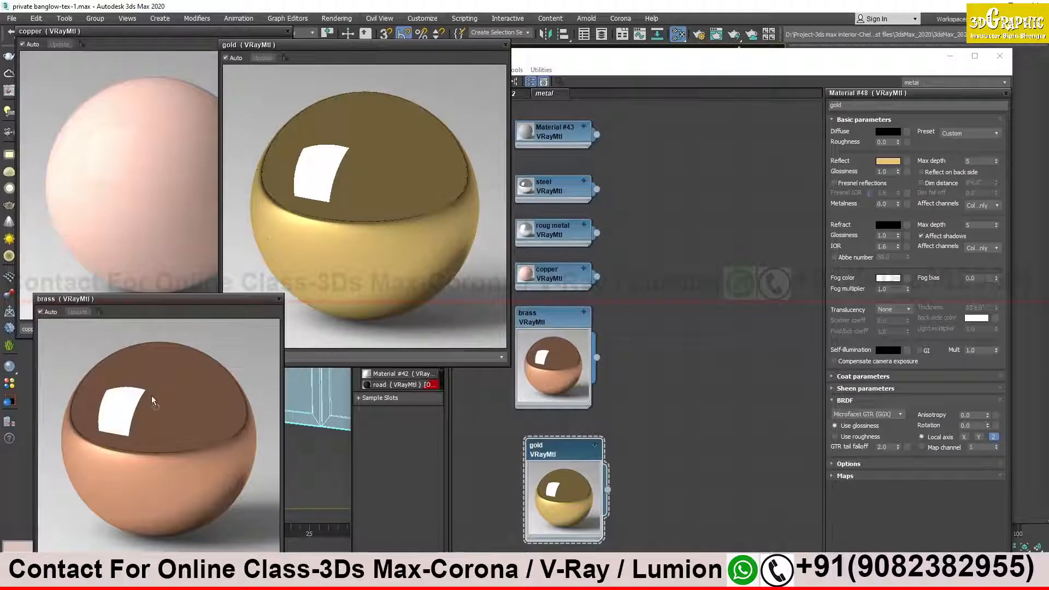
Enable Fresnel reflections on the gold material, unlock its Fresnel IOR and raise it to about 4.05, closing the copper preview.
click(150, 241)
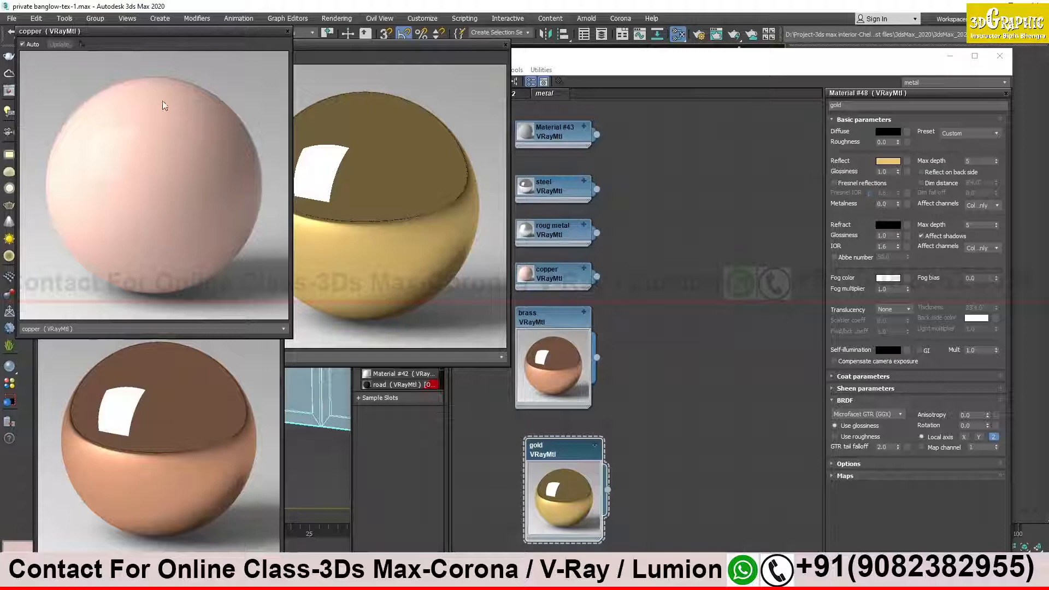
drag(110, 30, 204, 102)
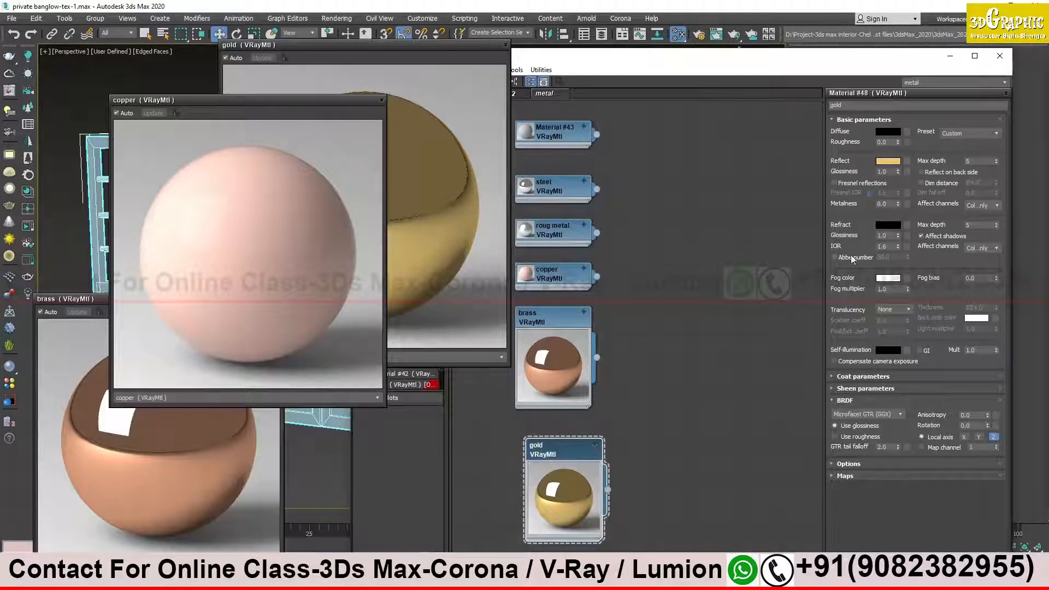
click(835, 183)
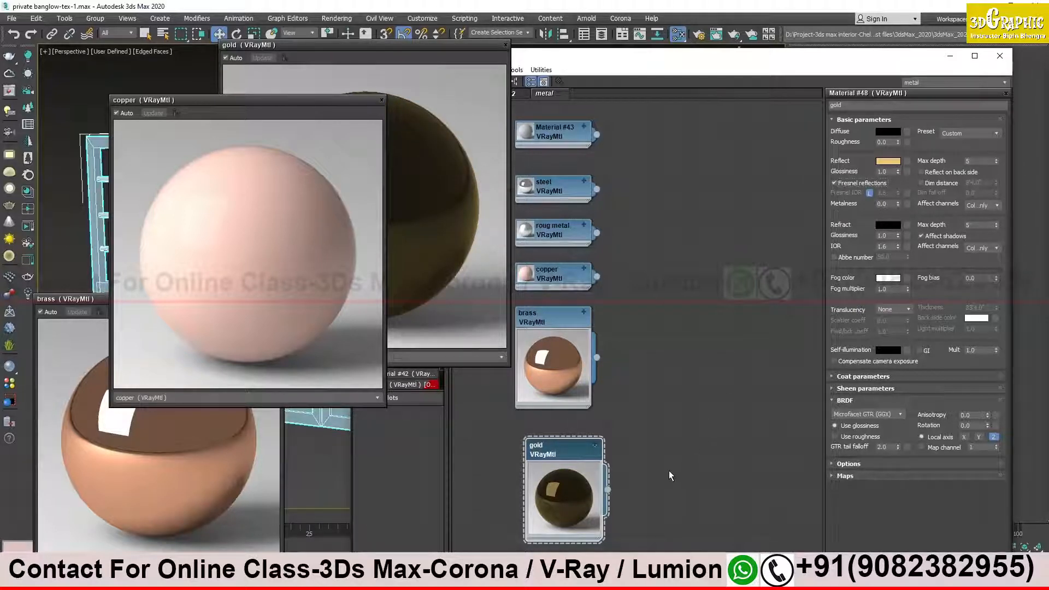
click(870, 193)
drag(898, 193, 898, 153)
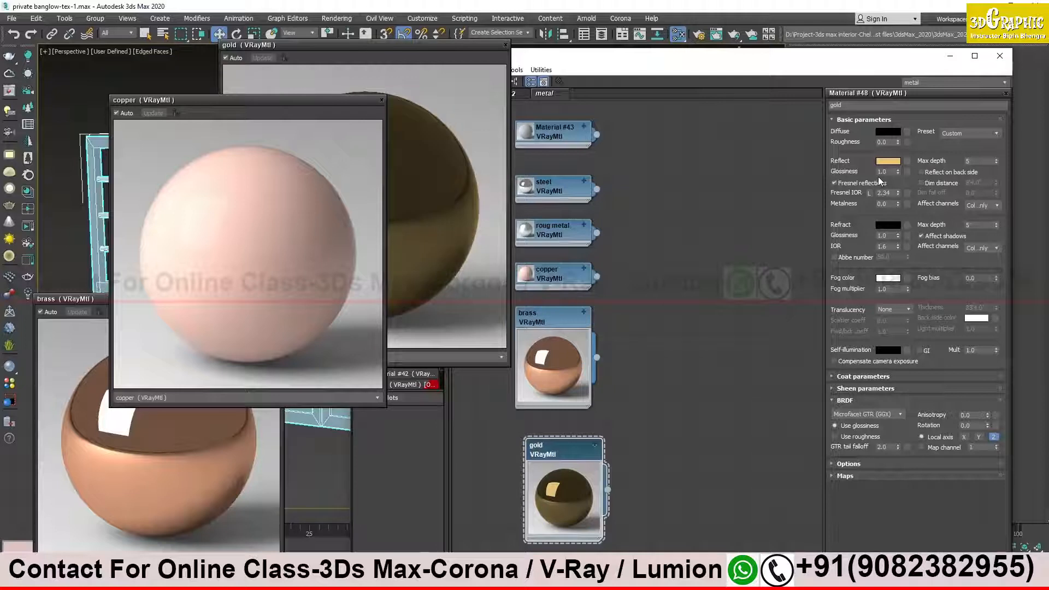
click(898, 190)
click(382, 99)
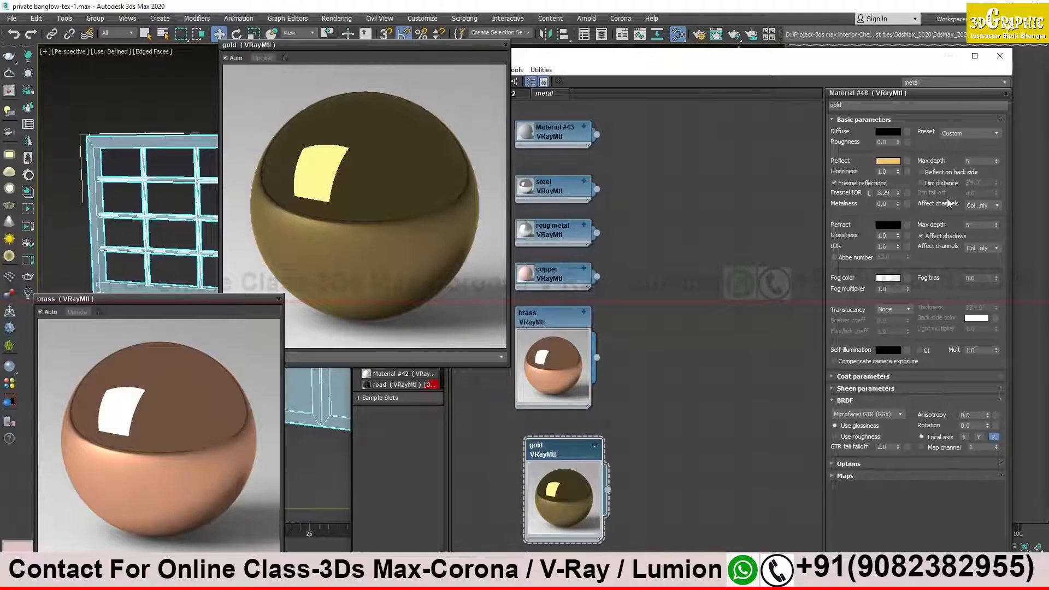
drag(898, 192, 897, 159)
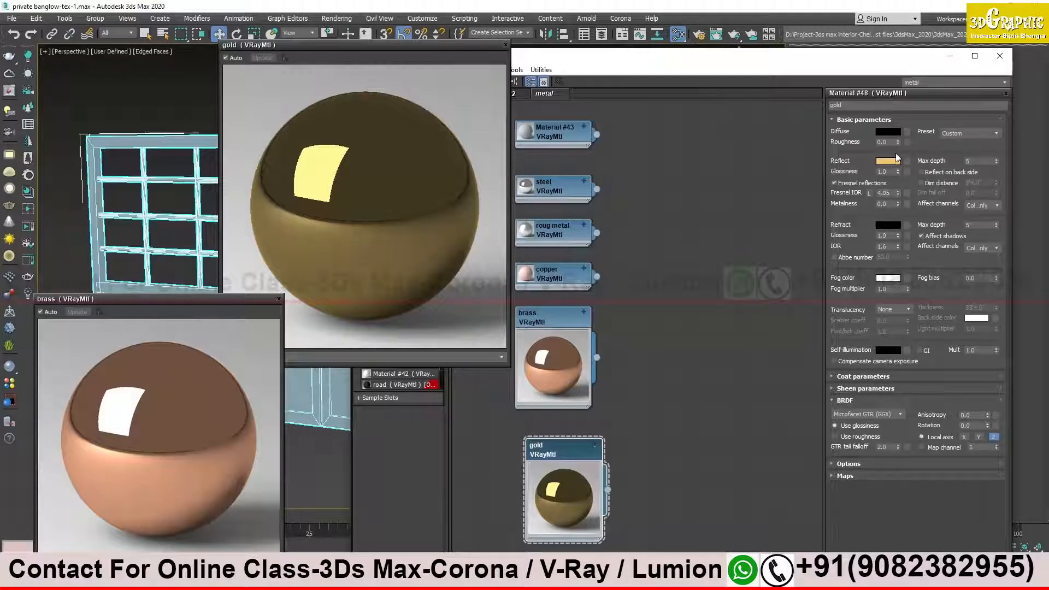
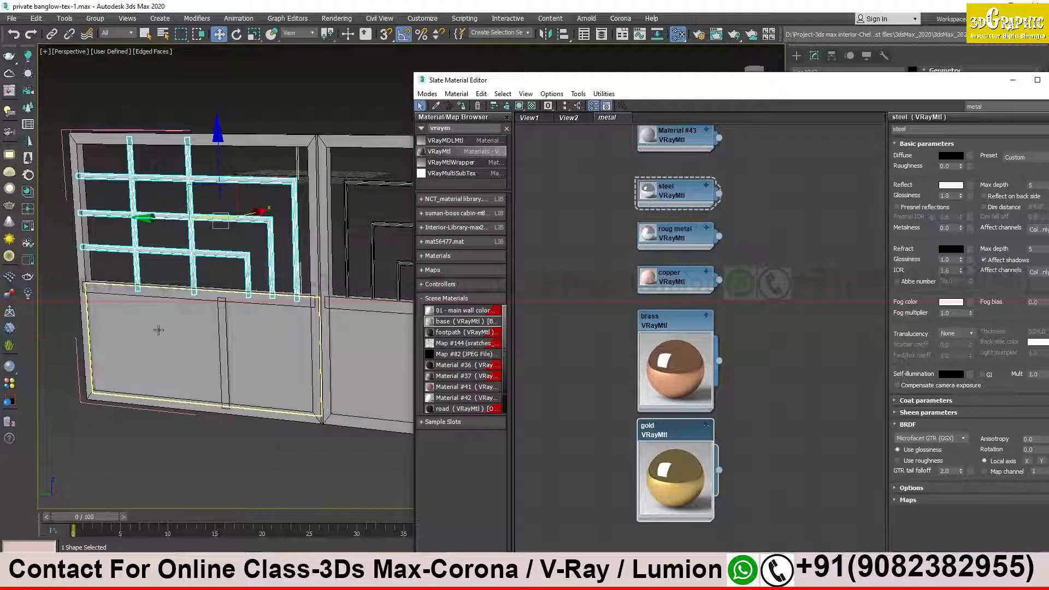
Assign the brass material to the grille bars in the upper part of the gate's left leaf.
drag(519, 73, 556, 78)
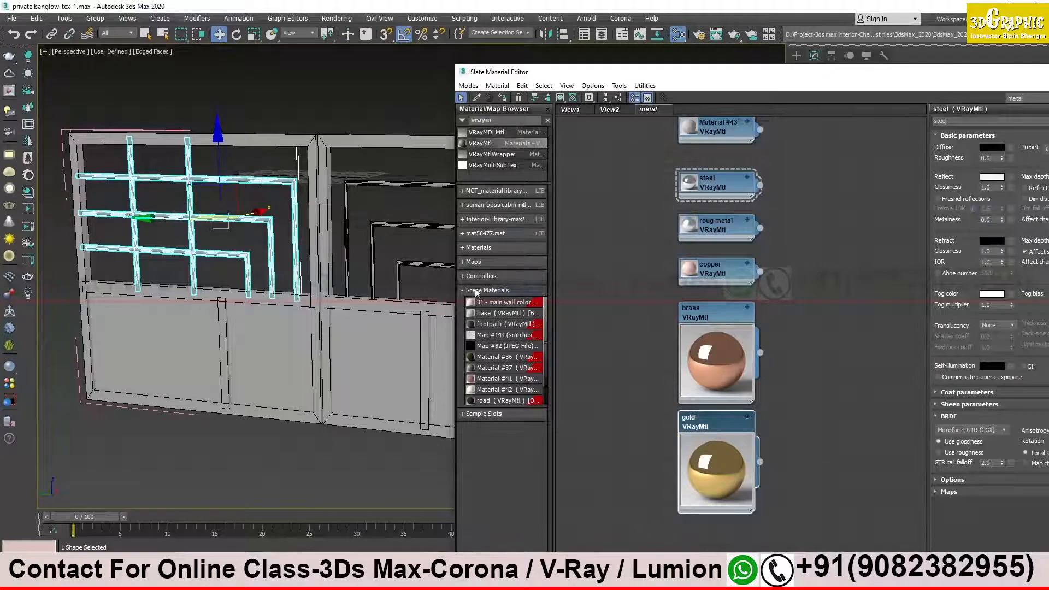
double_click(705, 317)
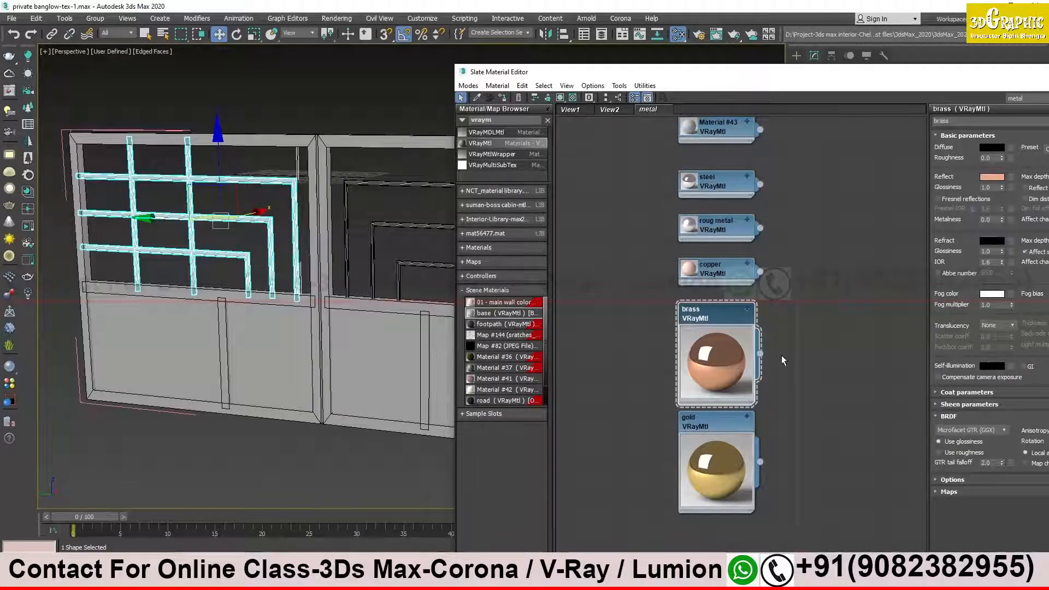
drag(761, 353, 254, 182)
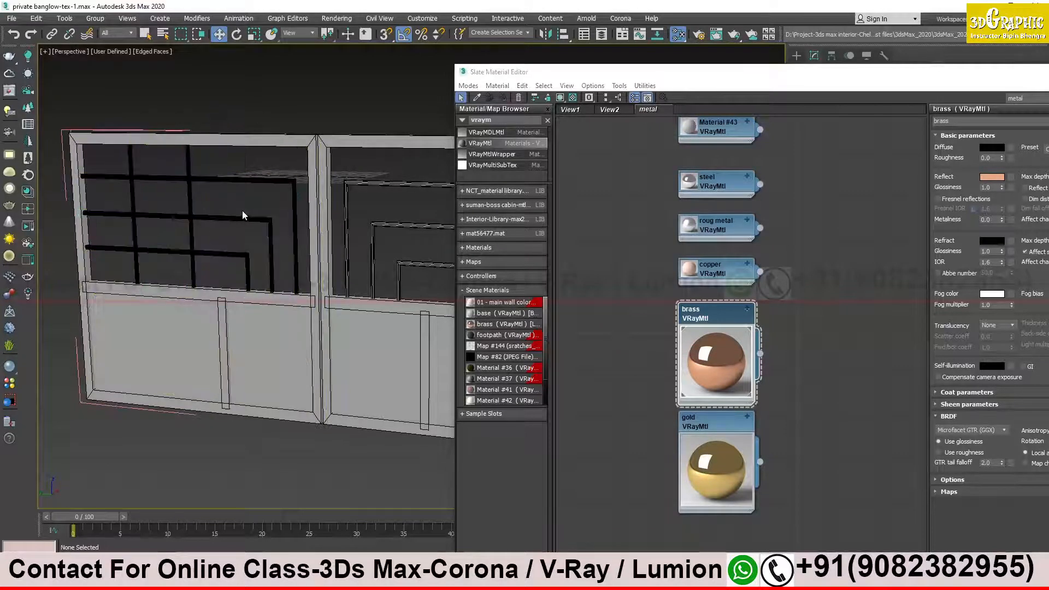
Select the frame of the gate's left leaf and move the gold node beside the steel node.
click(250, 140)
drag(574, 75, 655, 81)
alt+middle_drag(297, 247, 267, 261)
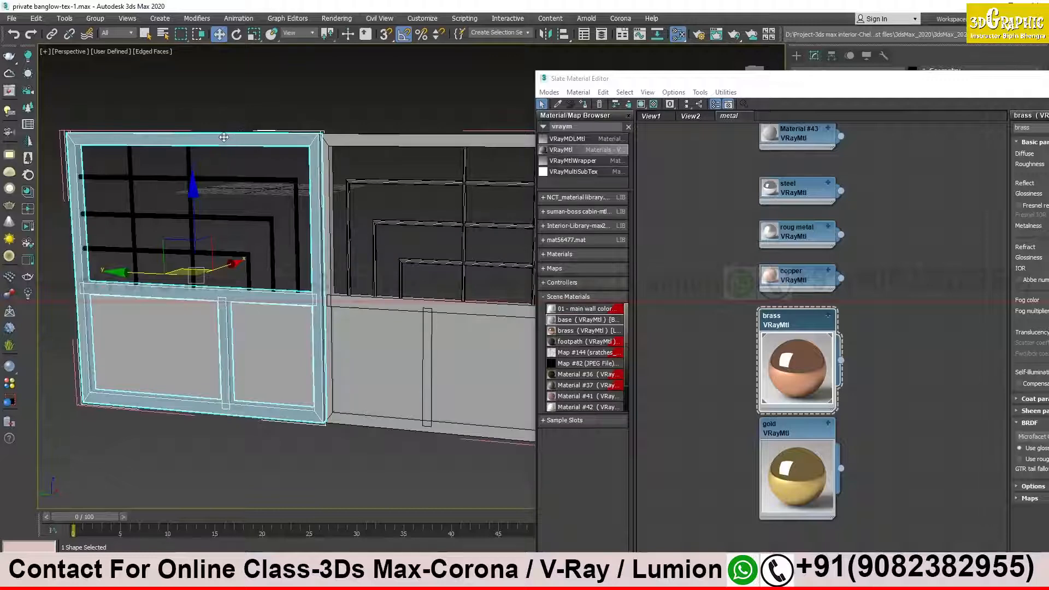
drag(811, 87, 725, 64)
drag(727, 414, 624, 140)
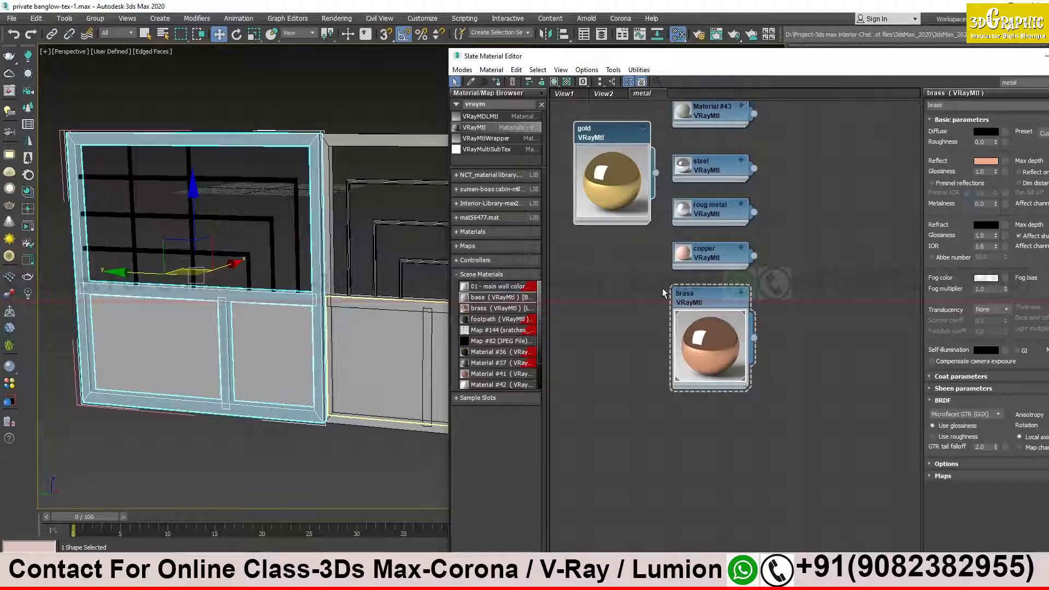
drag(771, 60, 740, 41)
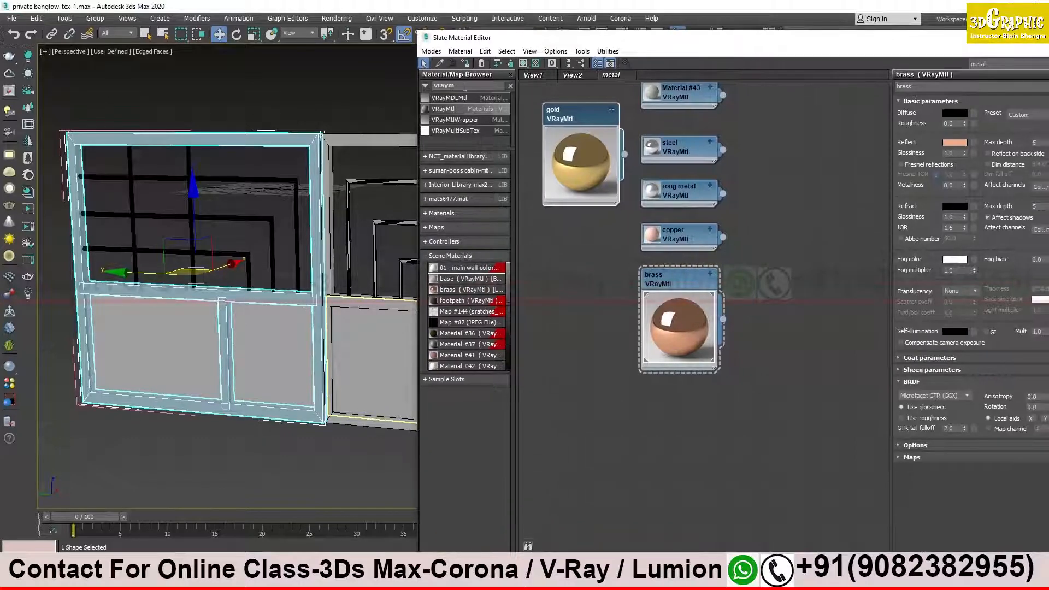
Add a general Falloff map to the node view and arrange it to the left of the brass node.
text(fall)
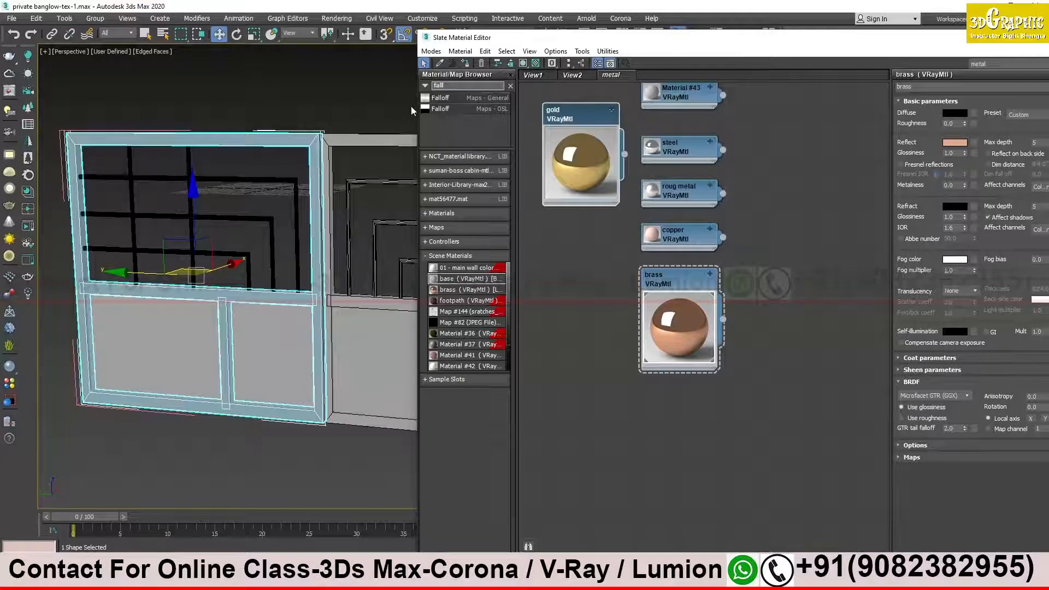
drag(441, 98, 587, 373)
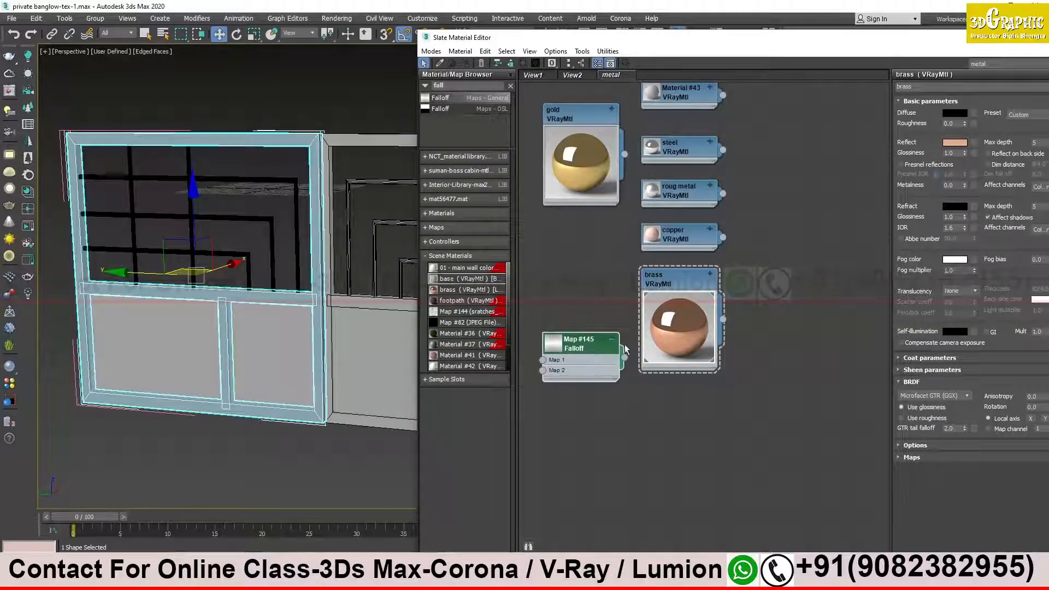
drag(684, 279, 739, 291)
drag(595, 338, 606, 317)
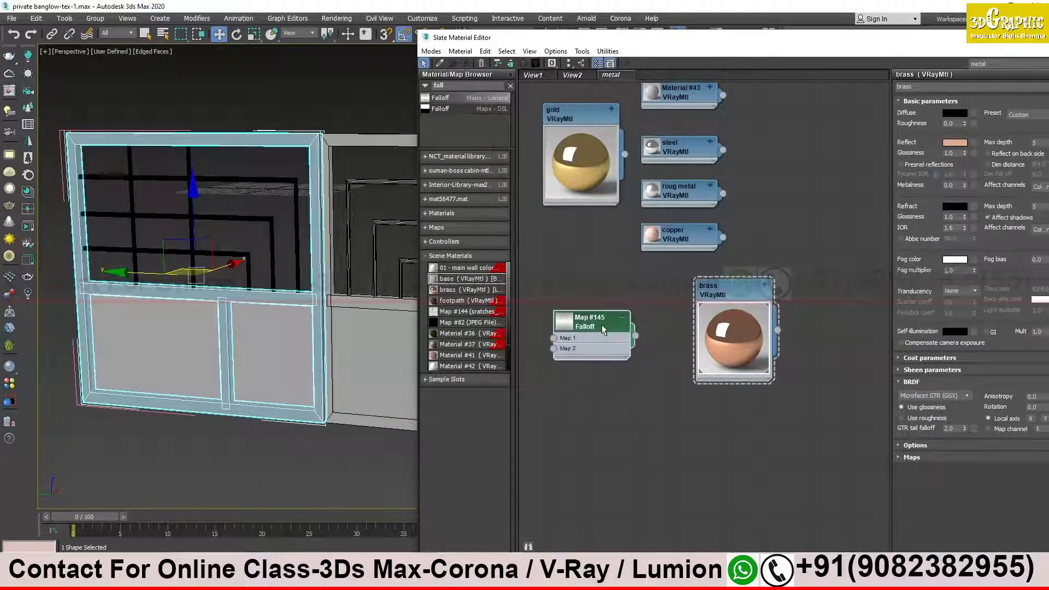
Open the Falloff map's parameters and enlarge the preview on its node.
double_click(584, 327)
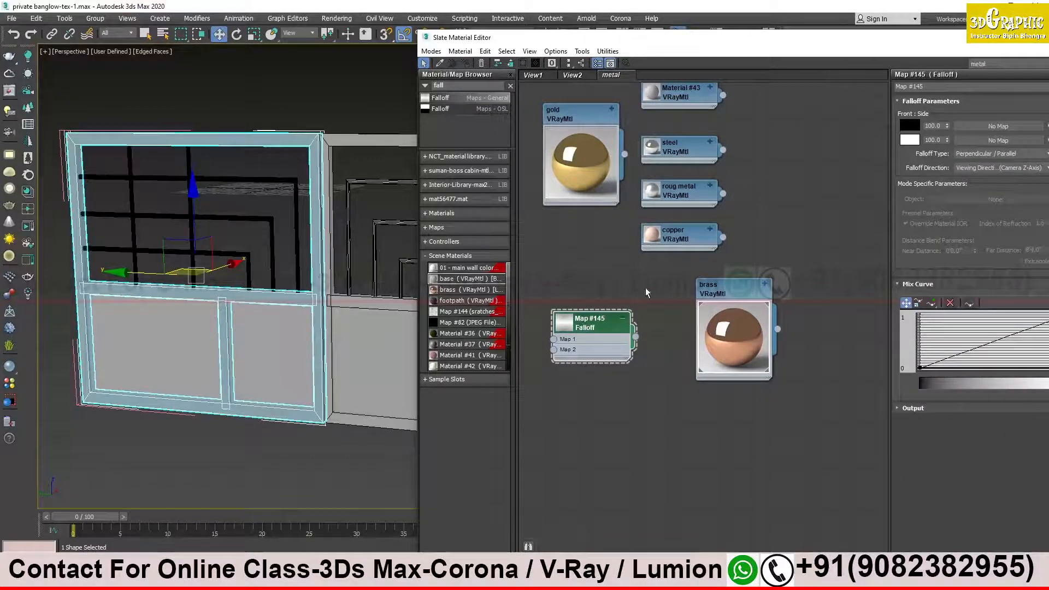
drag(601, 39, 541, 40)
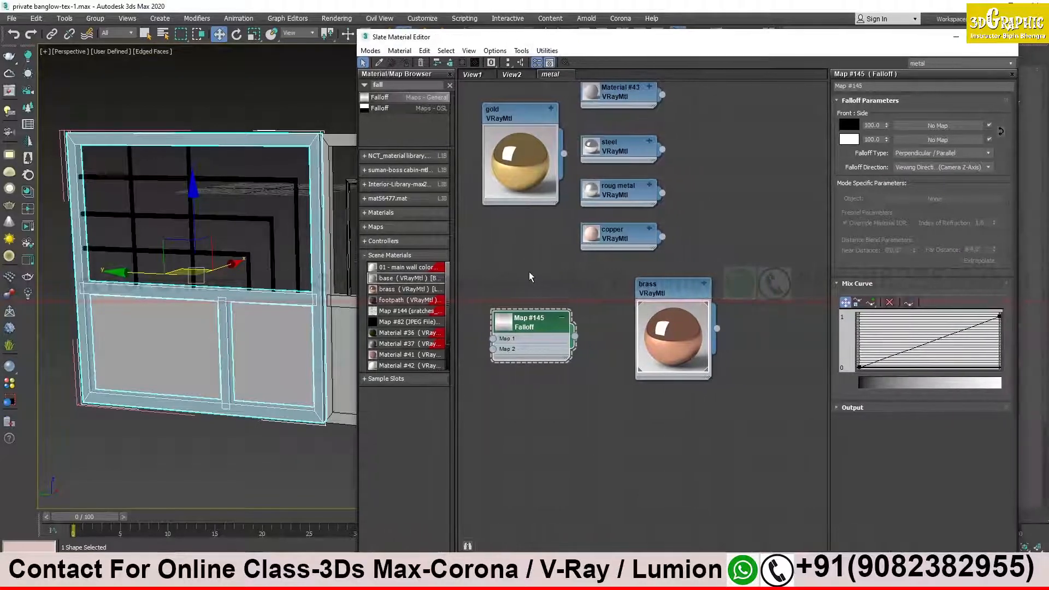
drag(528, 324, 543, 325)
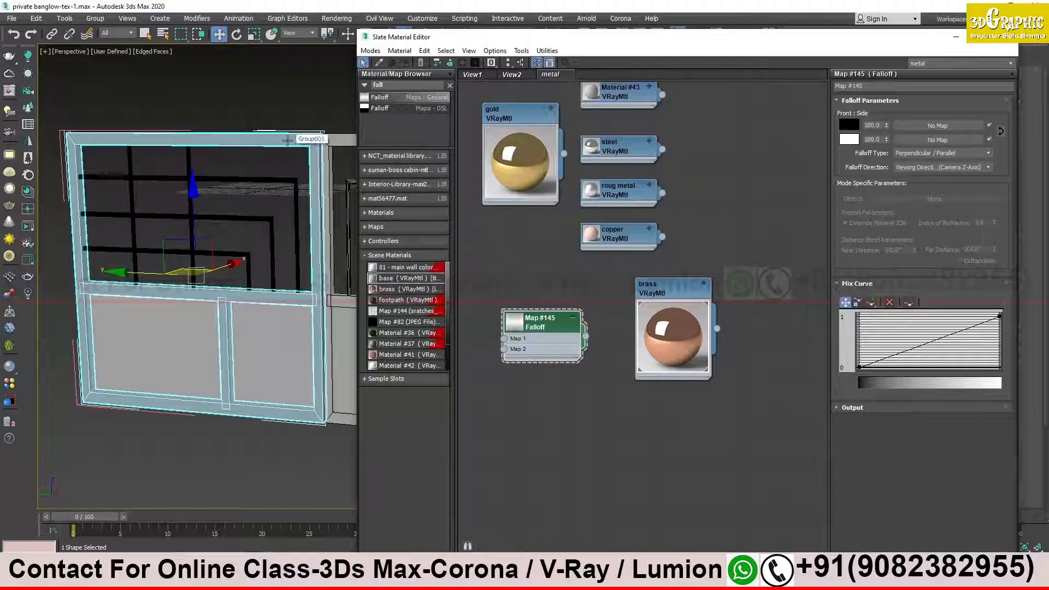
double_click(538, 326)
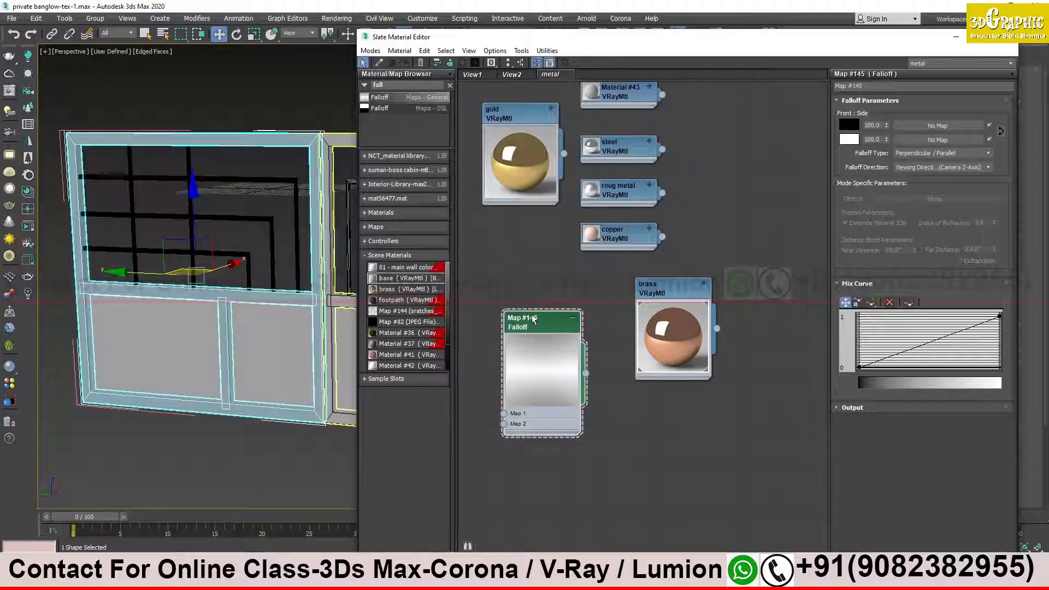
Connect the Falloff map's output to the brass material's Reflect map slot and straighten the link between the two nodes.
drag(530, 335, 529, 324)
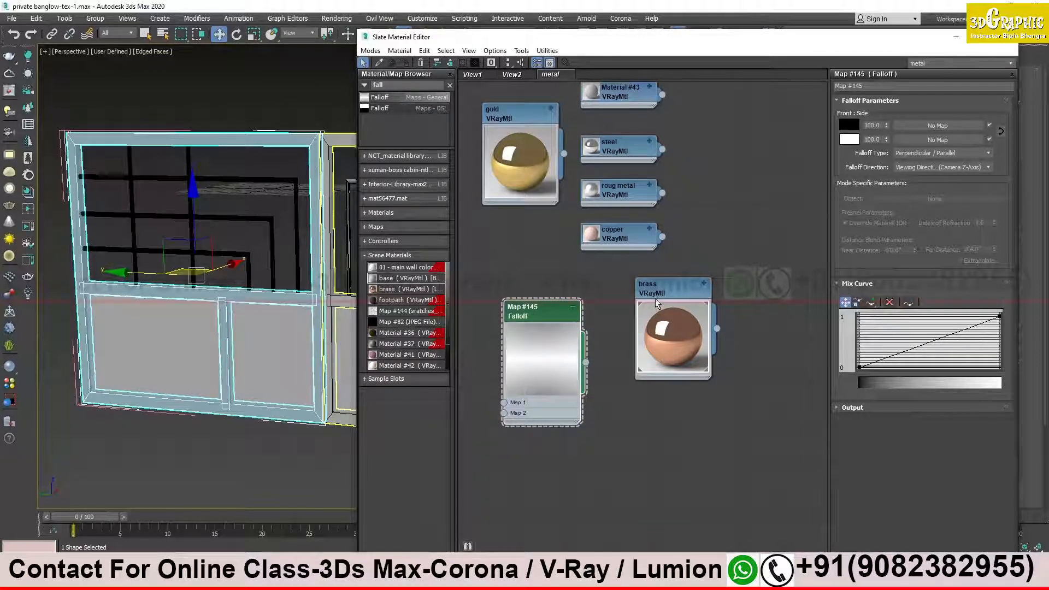
middle_drag(609, 280, 653, 299)
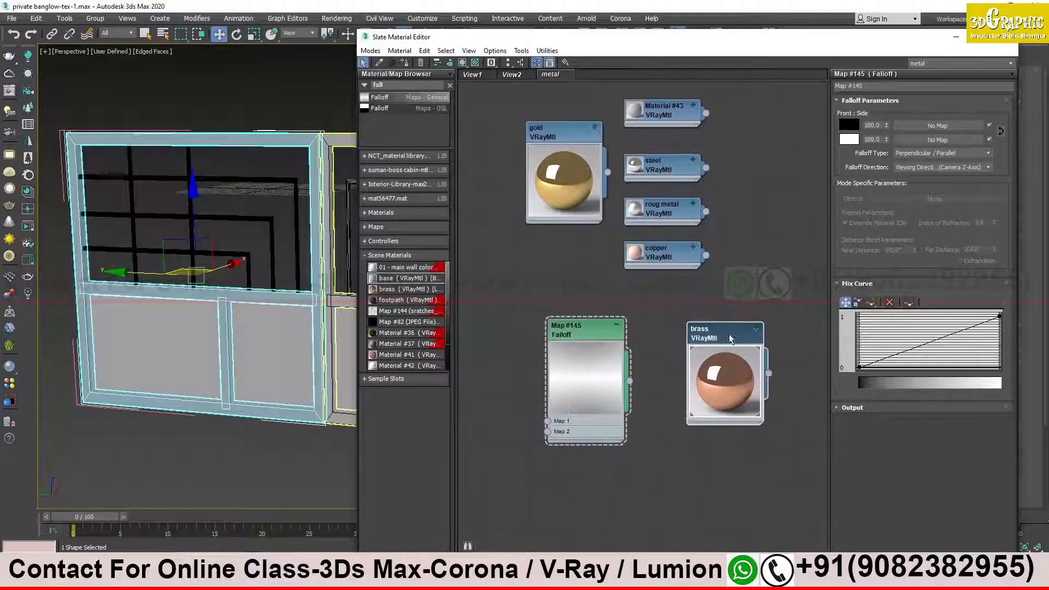
middle_drag(571, 316, 508, 276)
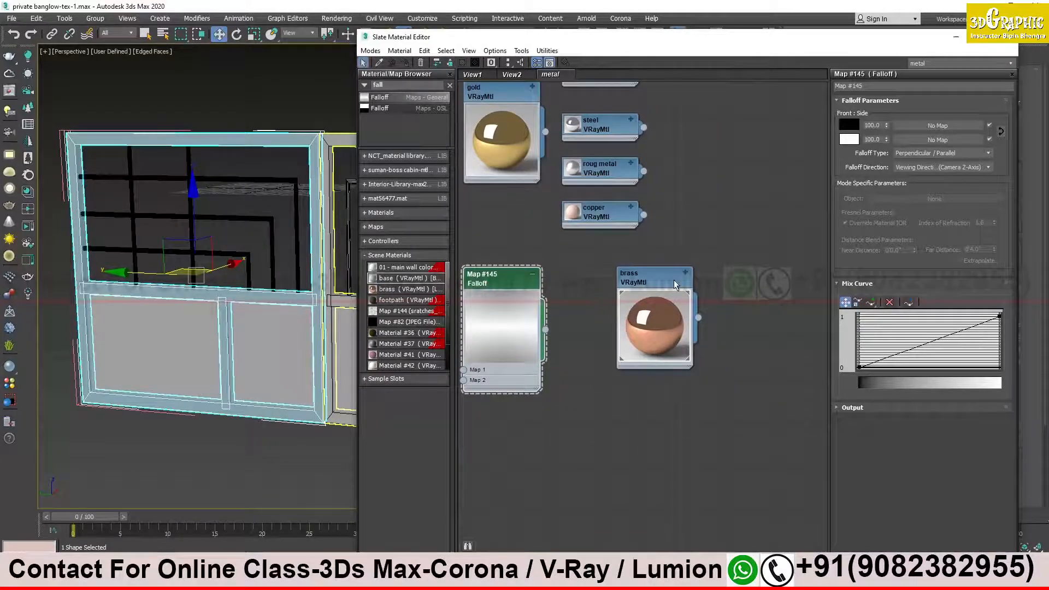
double_click(651, 279)
middle_drag(656, 298, 634, 295)
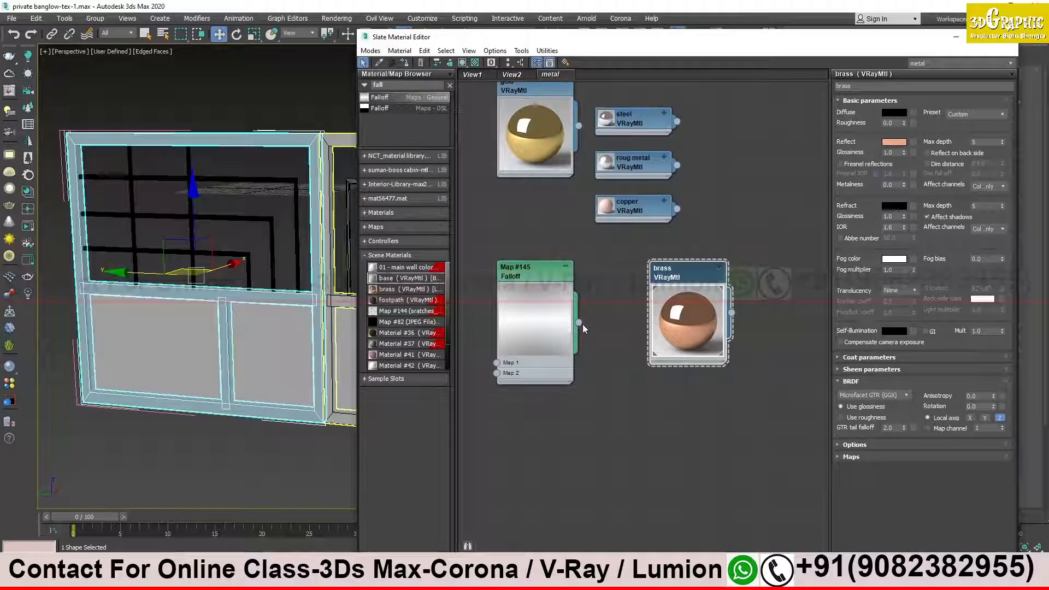
drag(579, 322, 912, 143)
click(664, 336)
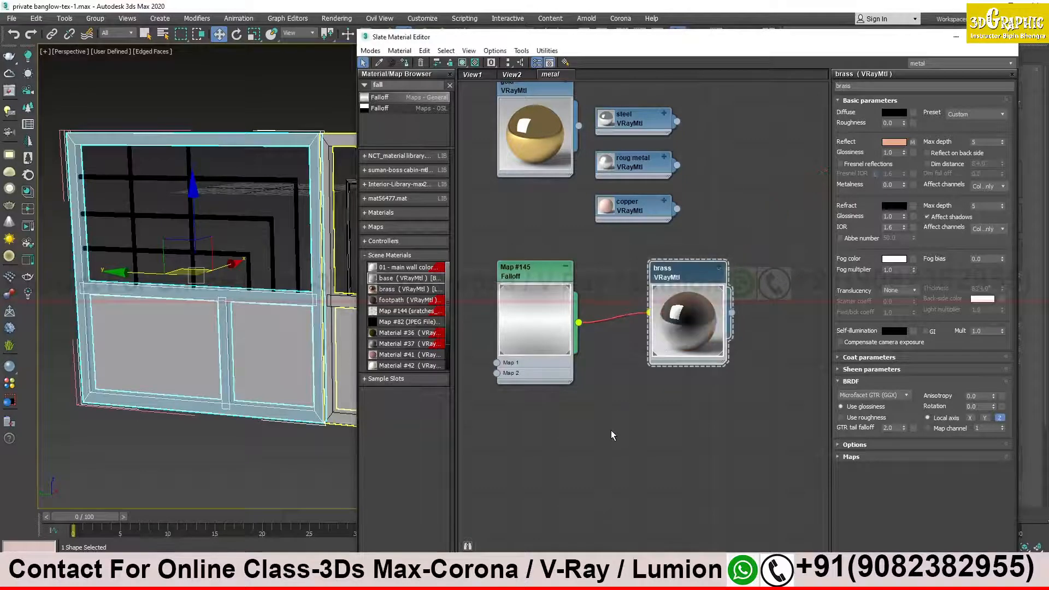
mouse_move(539, 284)
mouse_down()
mouse_move(529, 251)
mouse_move(526, 271)
mouse_up()
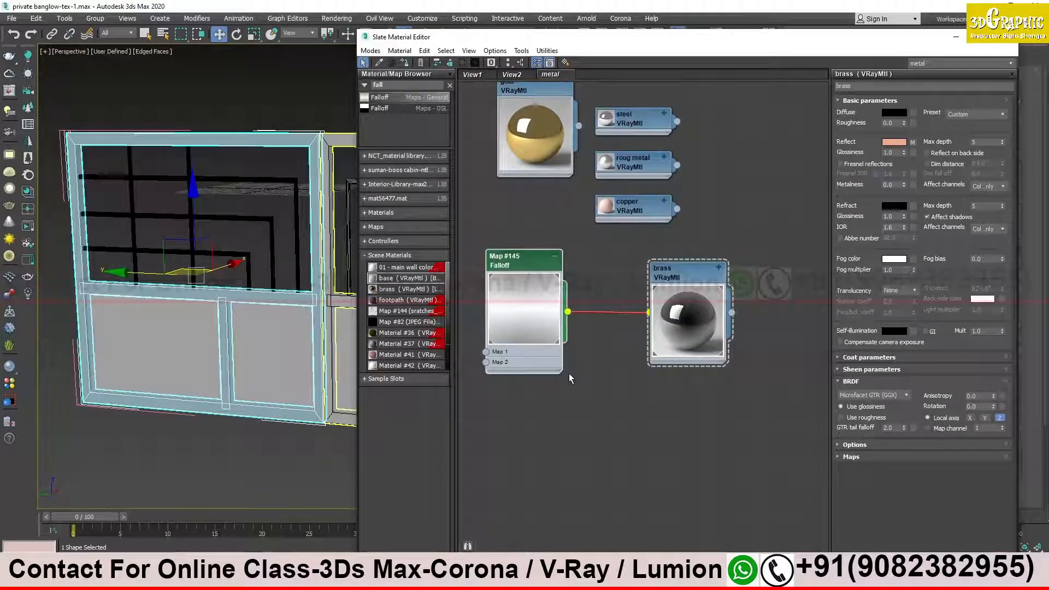
Open a separate preview window for the brass material, enlarge it and place it over the viewport.
double_click(688, 317)
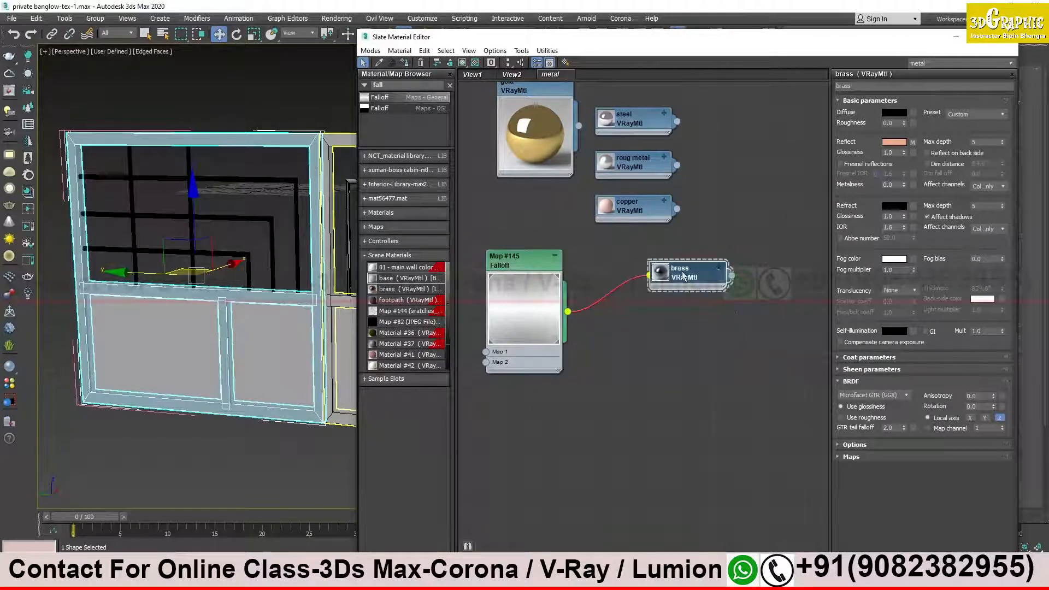
double_click(662, 275)
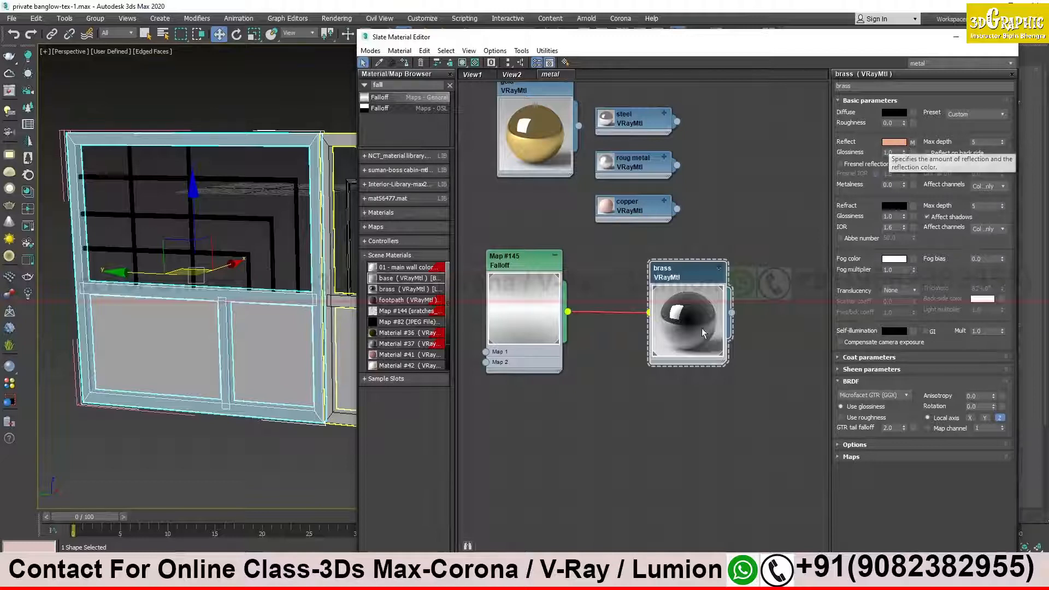
right_click(678, 325)
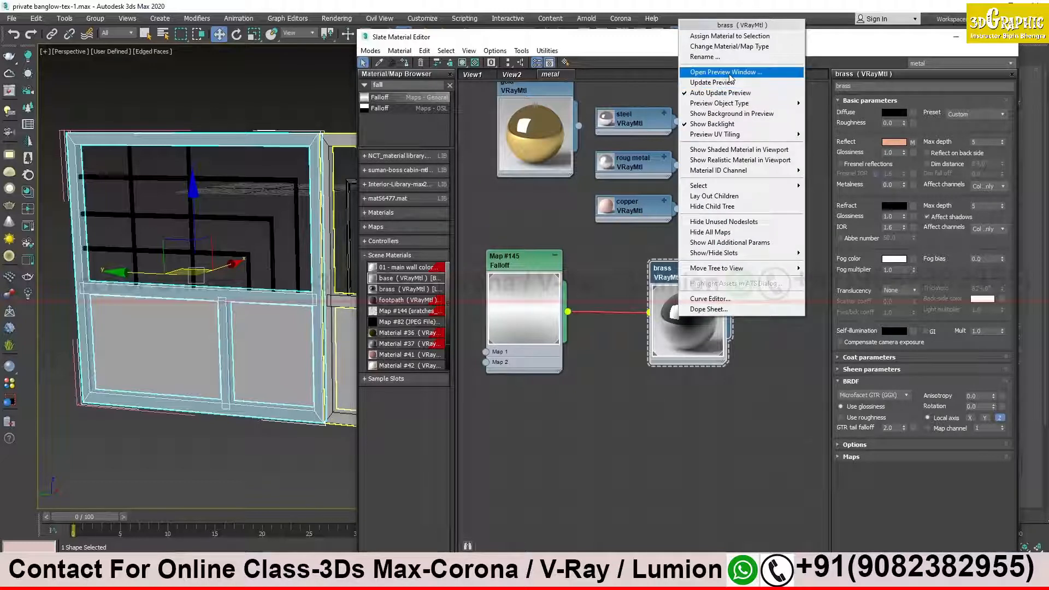
click(710, 72)
drag(708, 78, 124, 76)
drag(198, 211, 350, 361)
drag(271, 71, 230, 78)
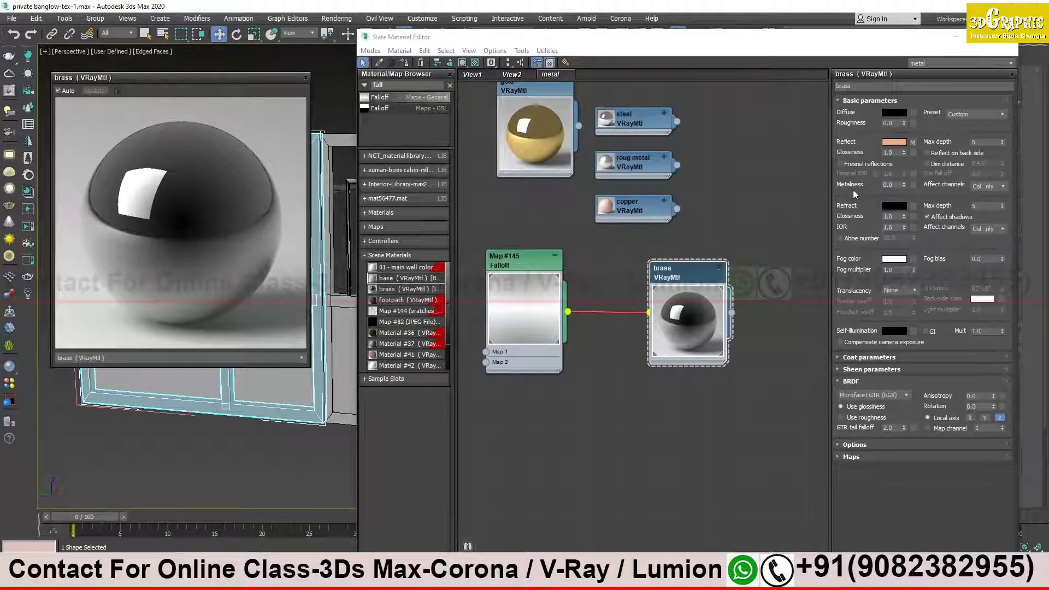
Copy the brass material's reflection colour into both the side and front colours of the Falloff map.
double_click(521, 259)
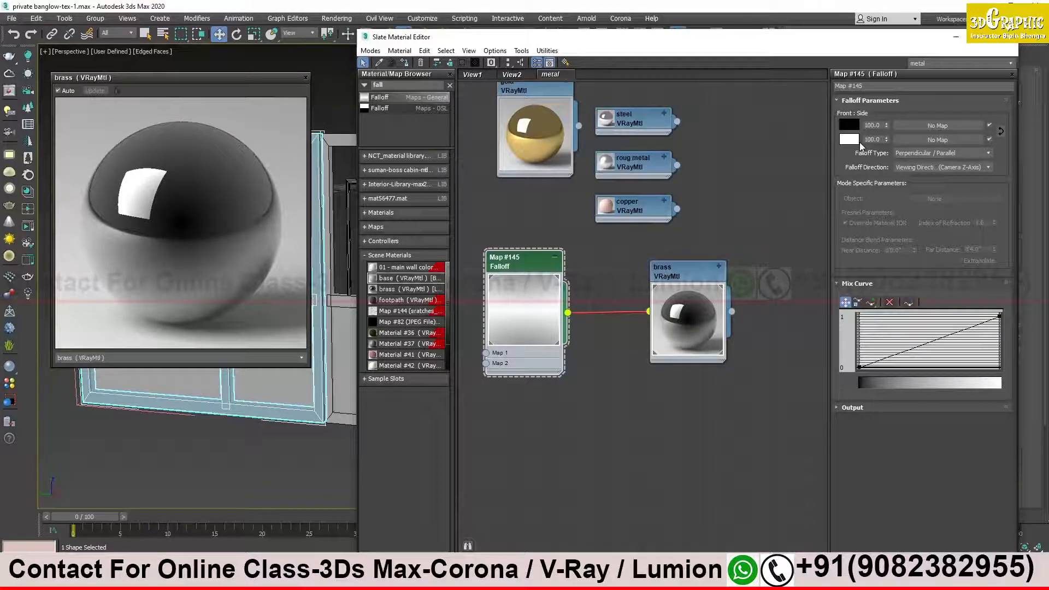
double_click(690, 271)
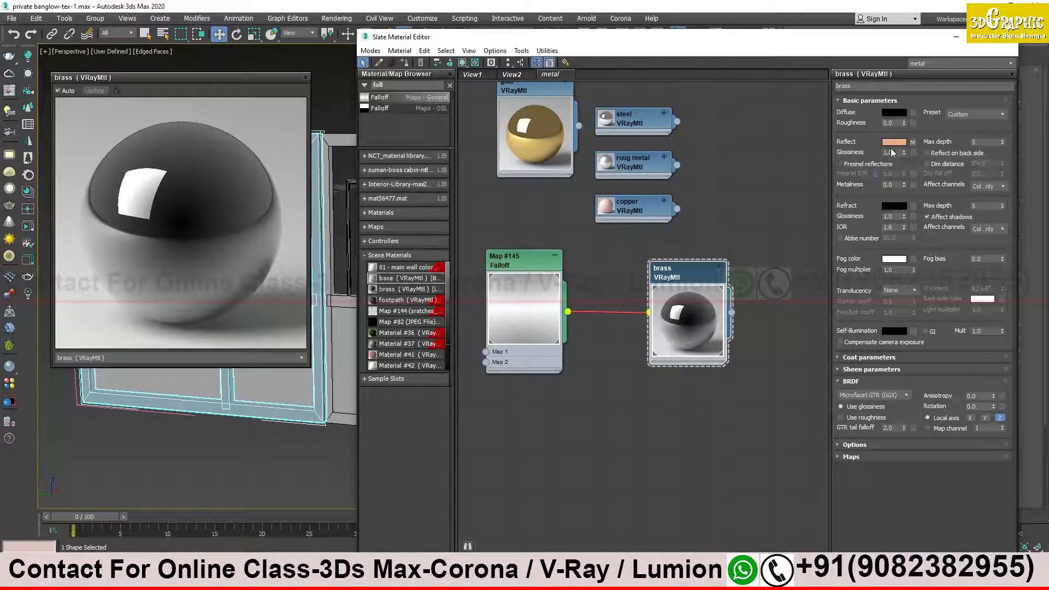
double_click(522, 260)
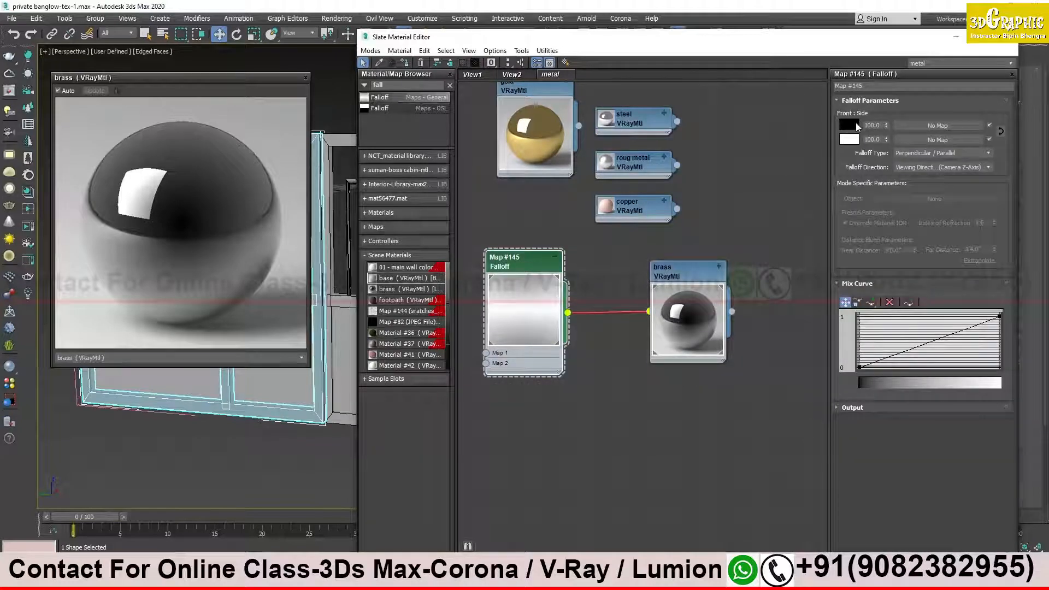
right_click(852, 139)
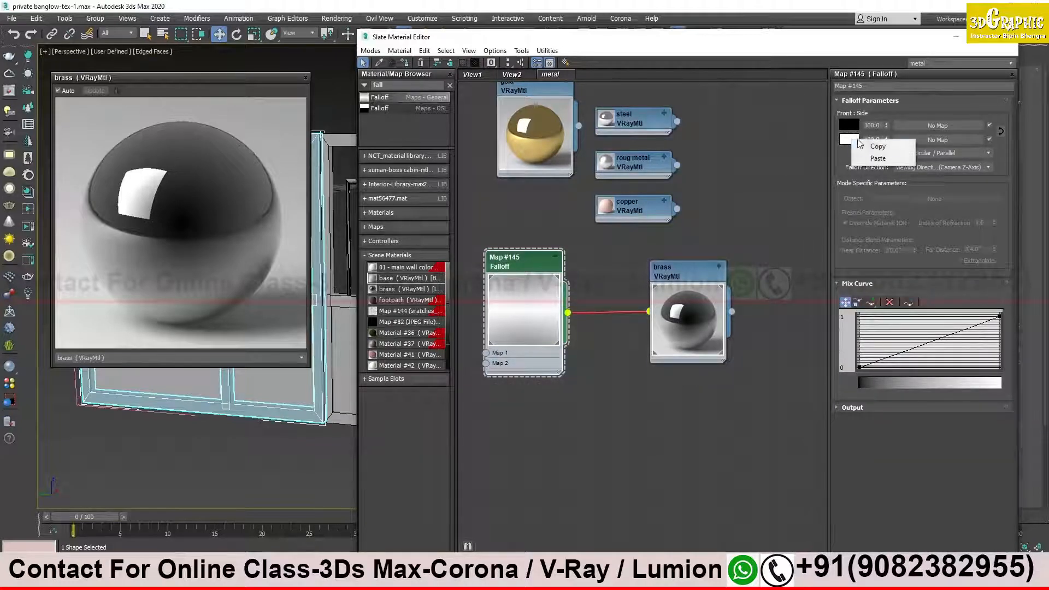
click(880, 158)
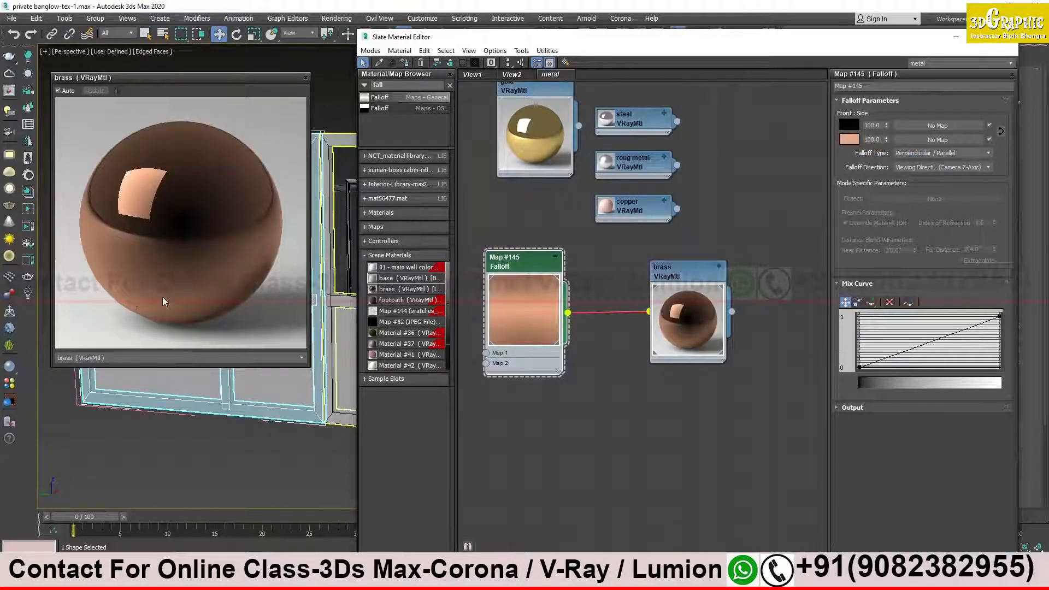
right_click(856, 129)
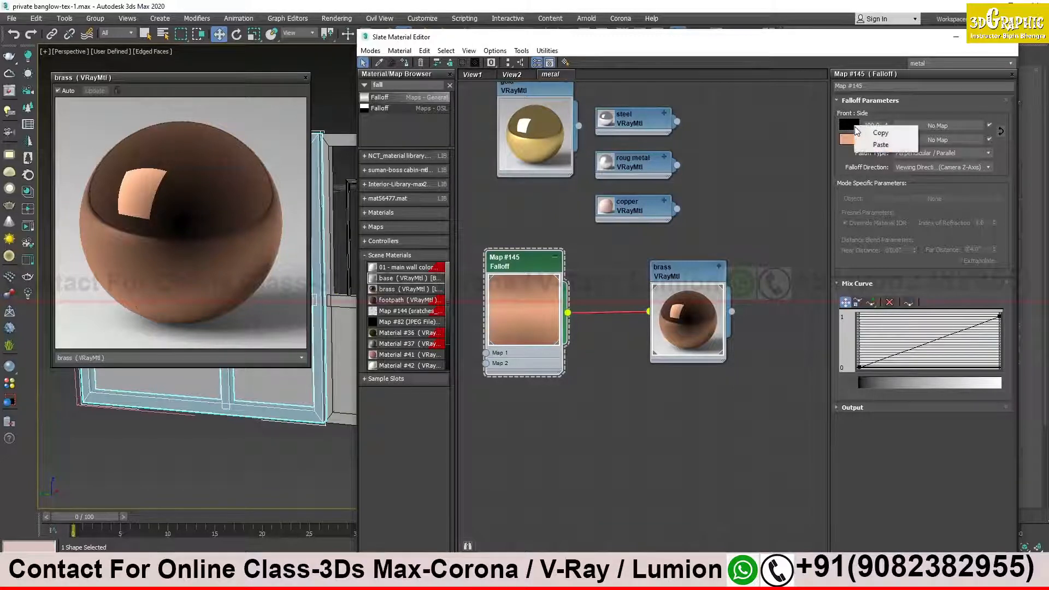
click(880, 145)
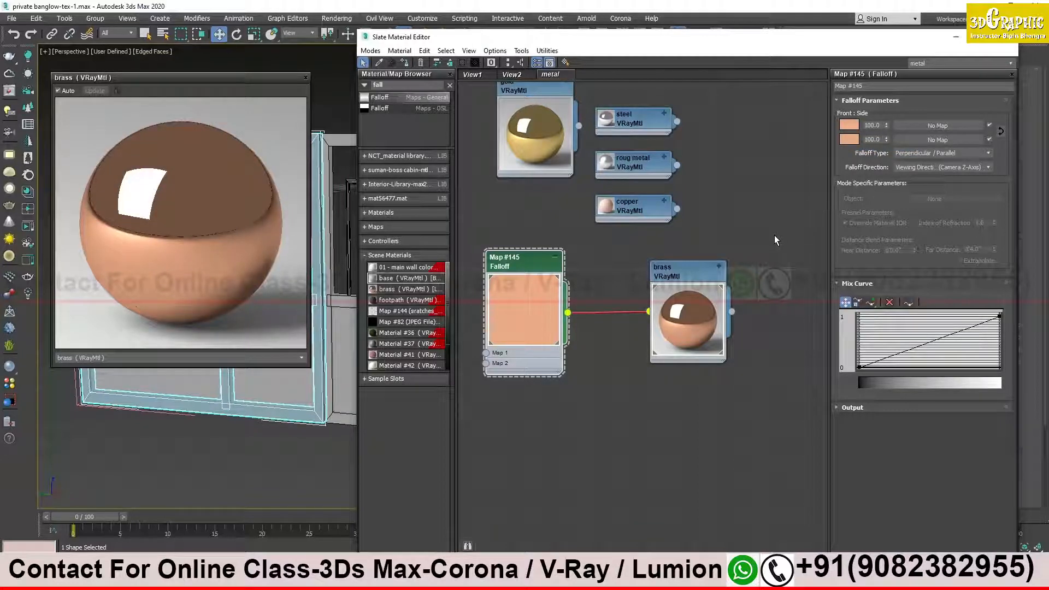
Darken the Falloff map's front colour to a value of 99 and lighten its side colour to RGB 226, 157, 129.
click(852, 127)
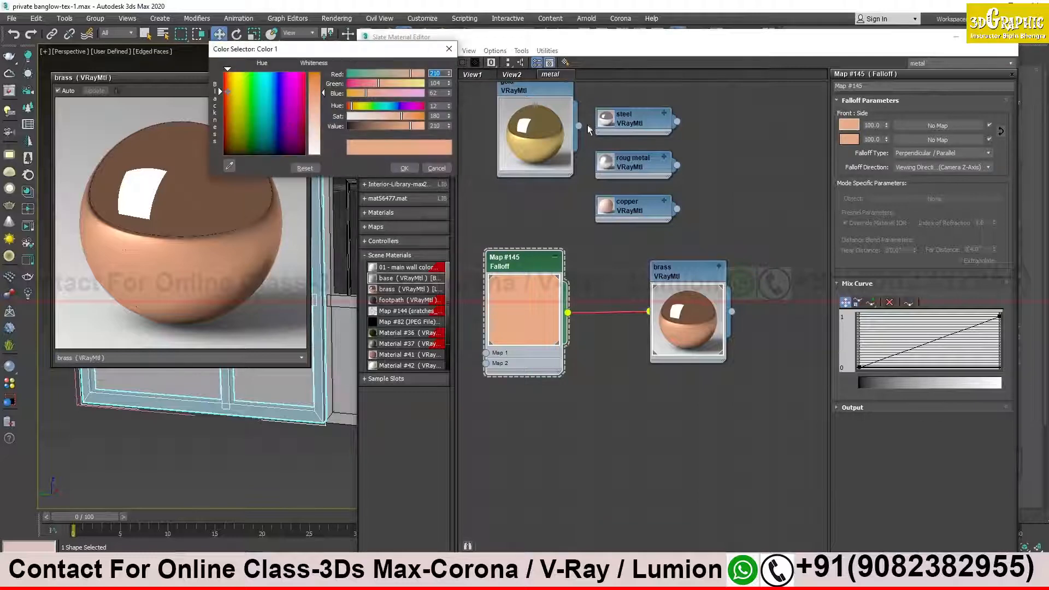
drag(379, 127, 376, 127)
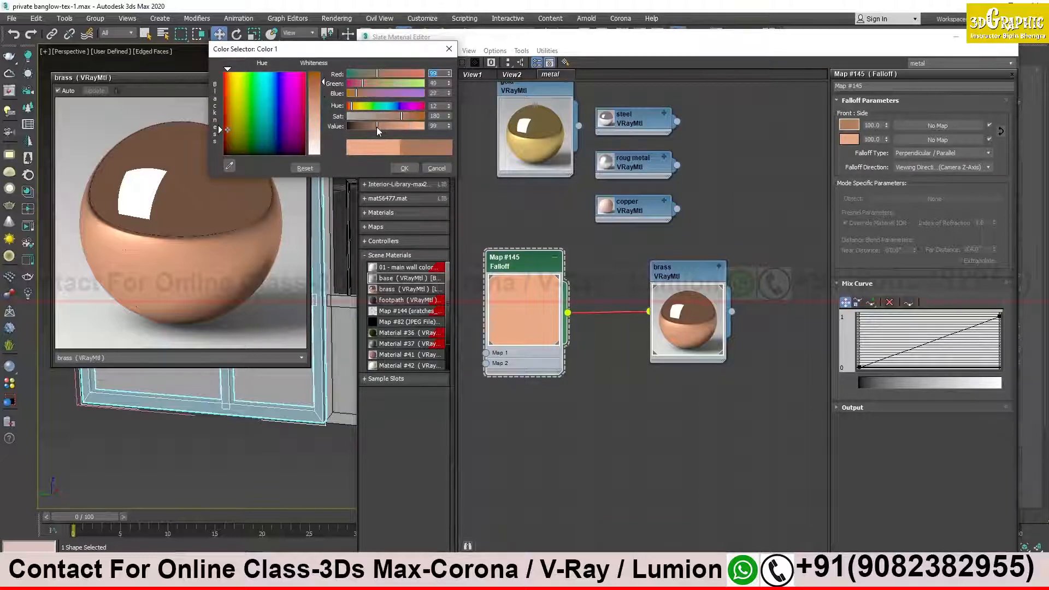
click(405, 168)
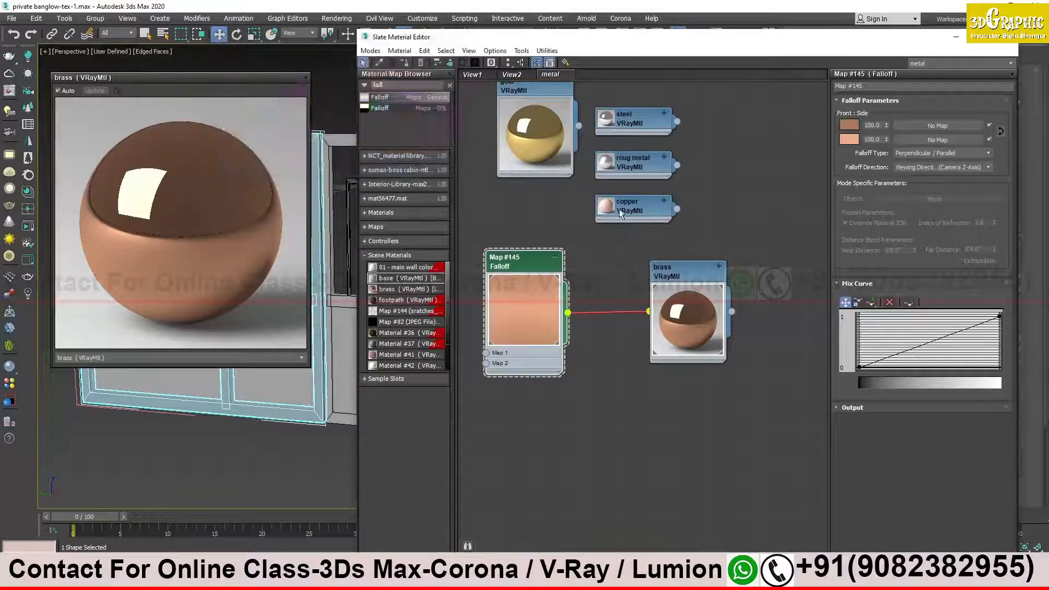
click(851, 139)
drag(327, 116, 323, 108)
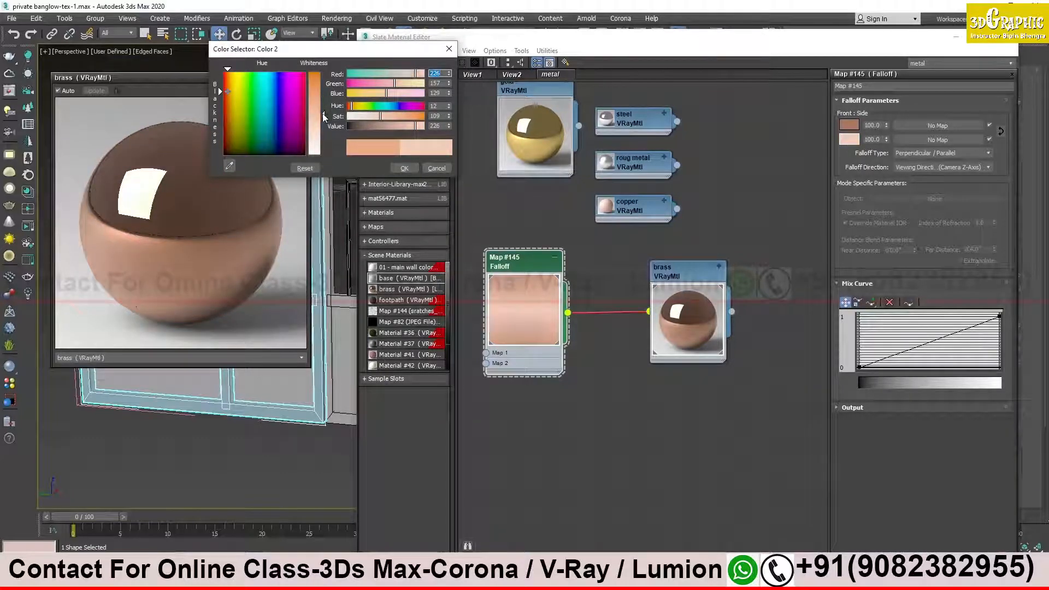
click(406, 167)
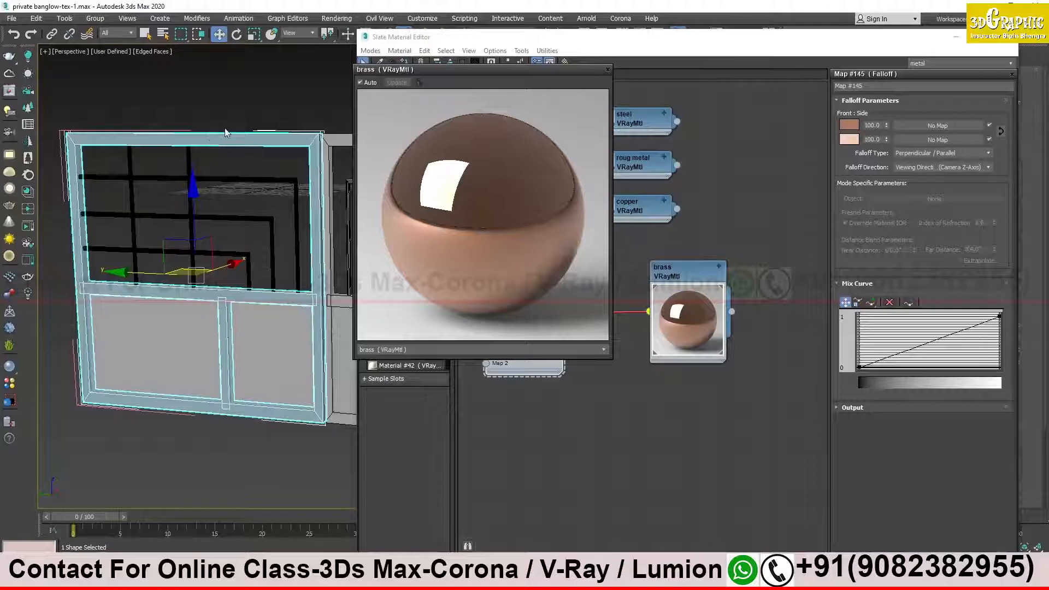
drag(539, 71, 312, 64)
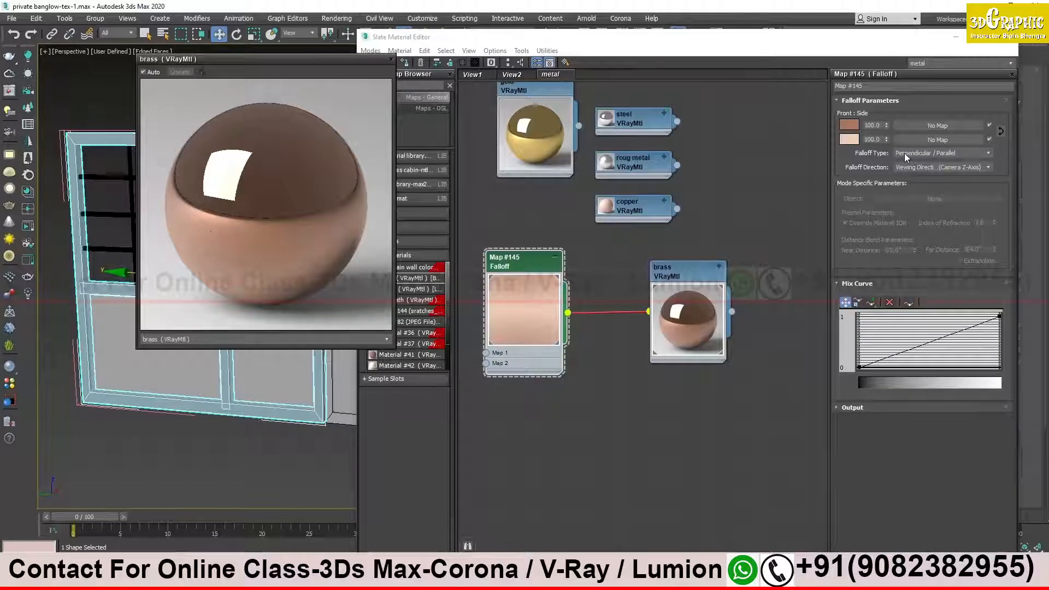
Try the Fresnel and Shadow / Light falloff types on the brass material's Falloff map and restore Perpendicular / Parallel.
click(924, 152)
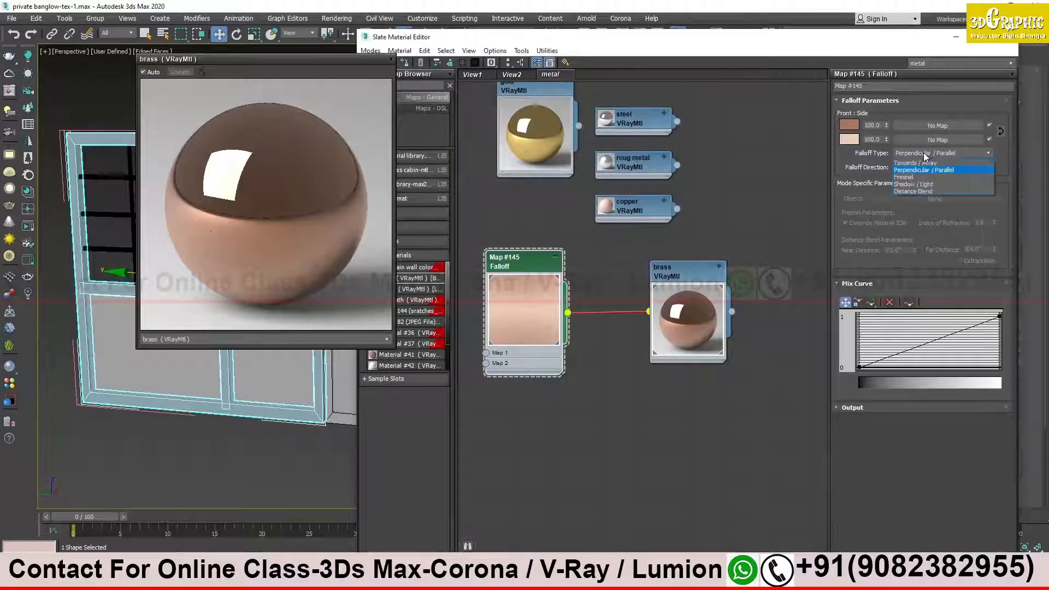
click(911, 177)
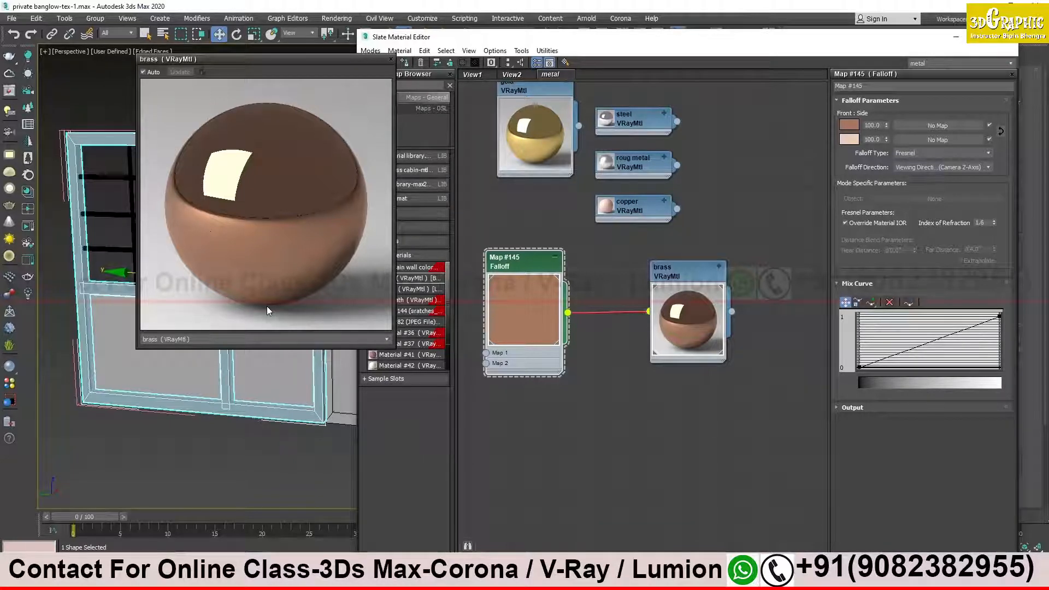
click(911, 150)
click(912, 170)
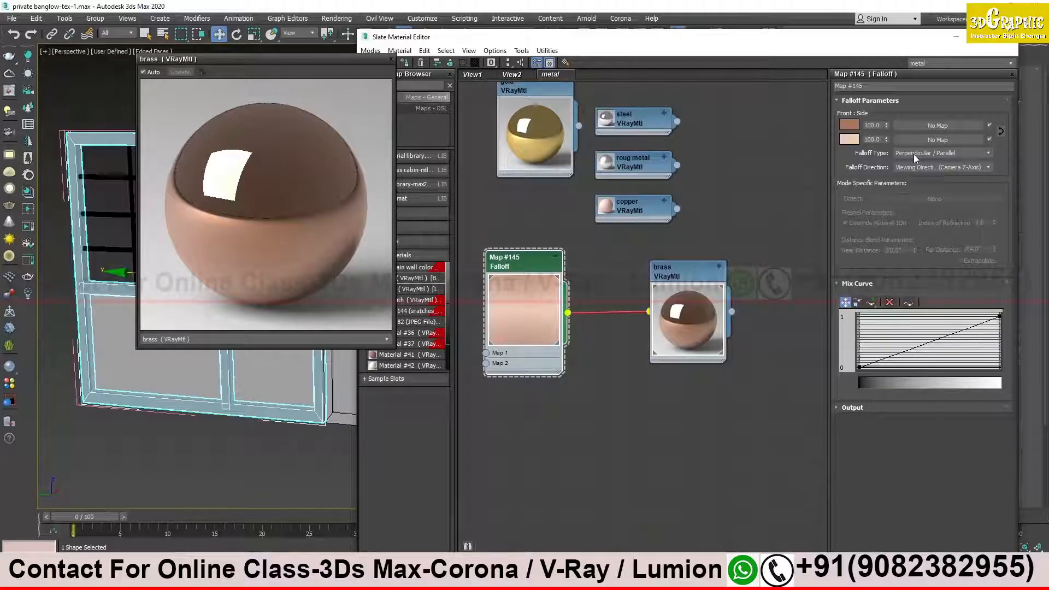
click(914, 155)
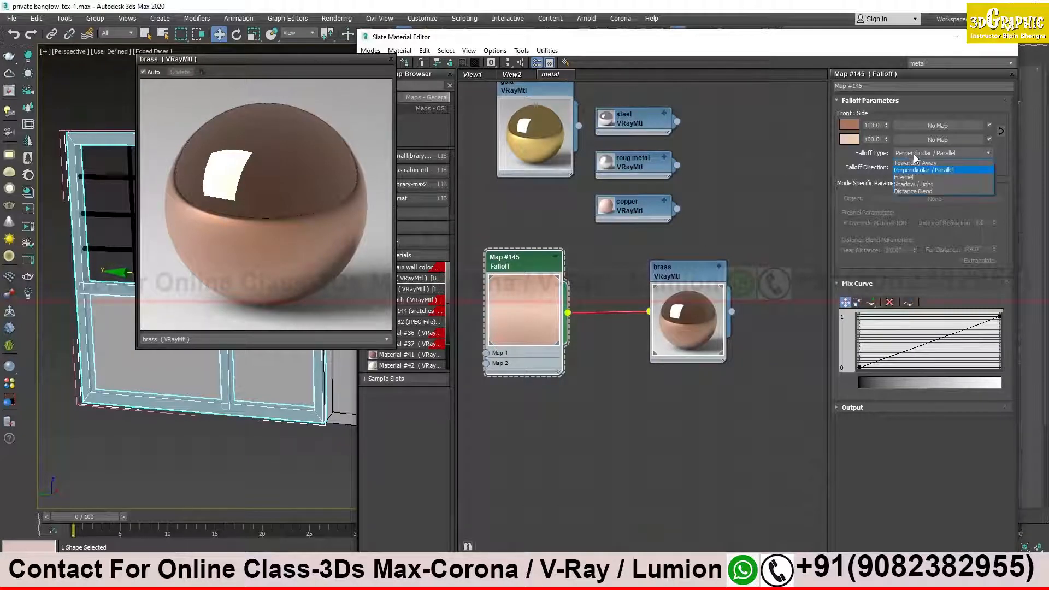
click(918, 185)
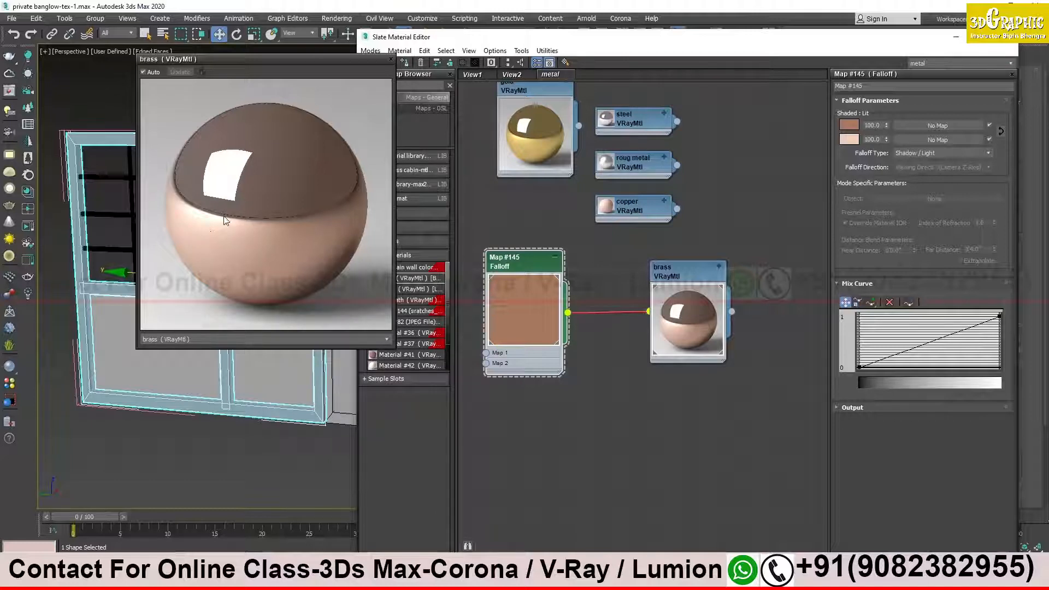
click(934, 153)
click(935, 169)
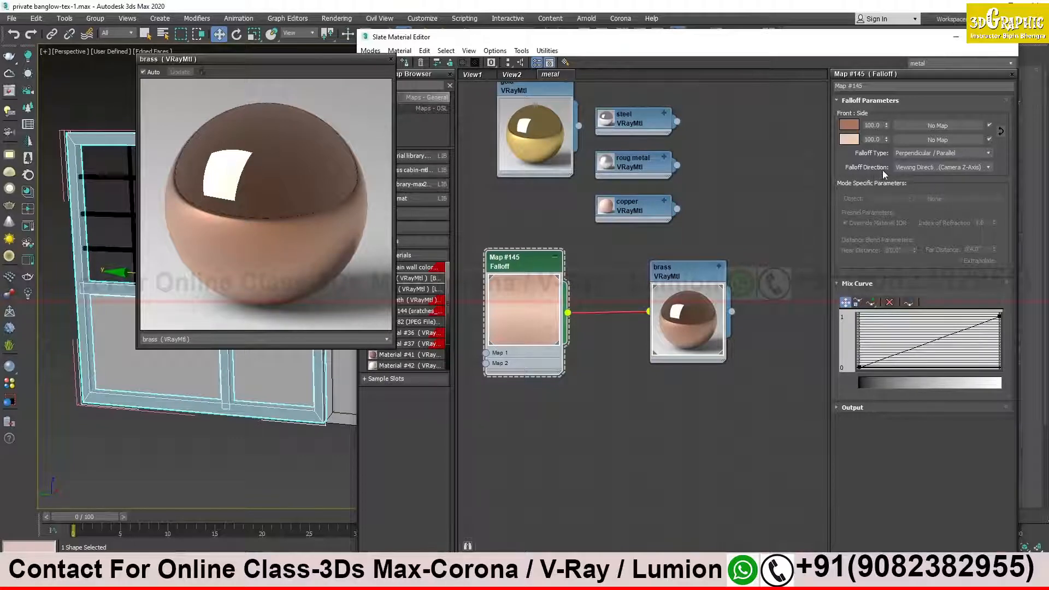
Review the falloff direction and type options, keeping Viewing Direction (Camera Z-Axis) and Perpendicular / Parallel.
click(918, 167)
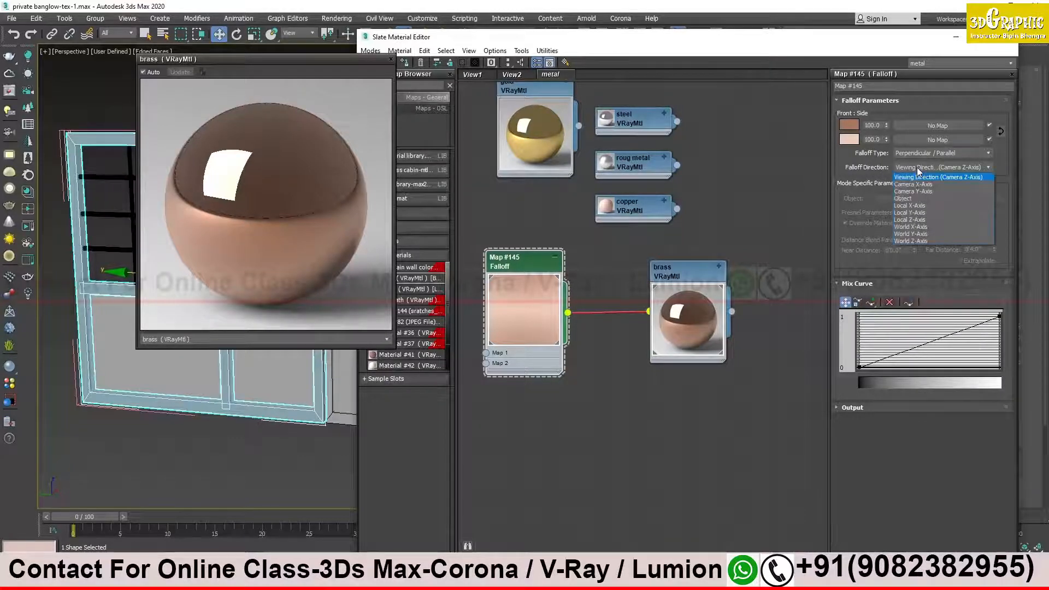
click(963, 175)
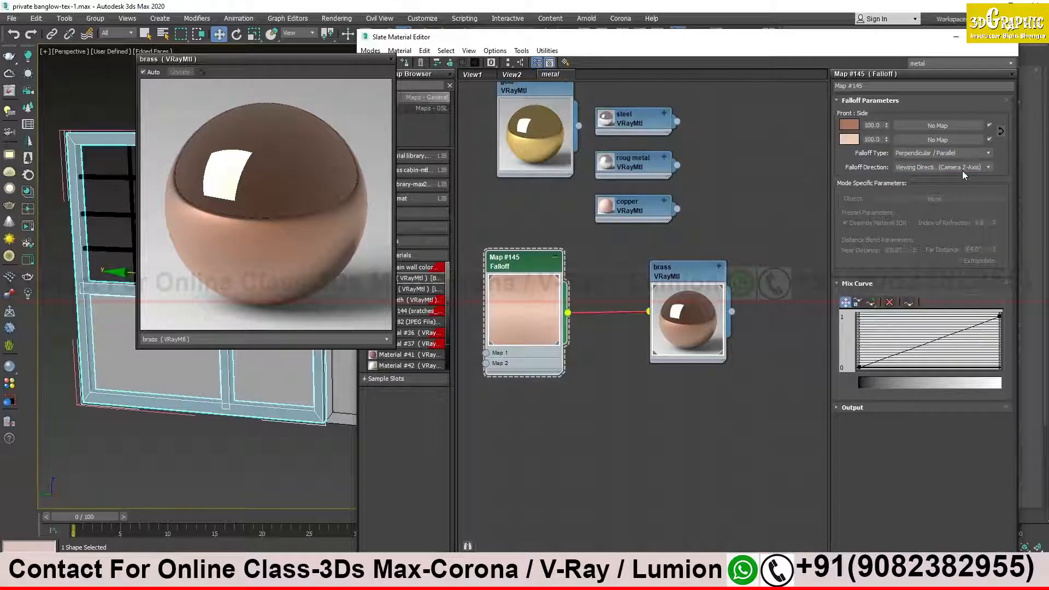
click(936, 153)
click(937, 151)
Move the Falloff node slightly closer to the brass node and expand the map's output settings below the mix curve.
mouse_move(528, 281)
mouse_down()
mouse_move(521, 256)
mouse_move(539, 281)
mouse_up()
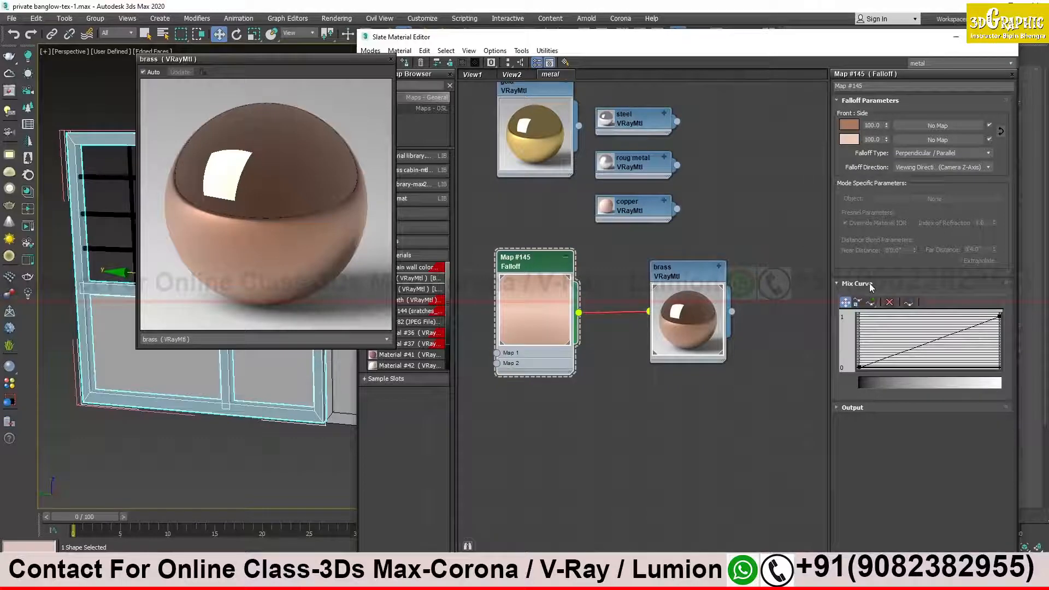
click(839, 408)
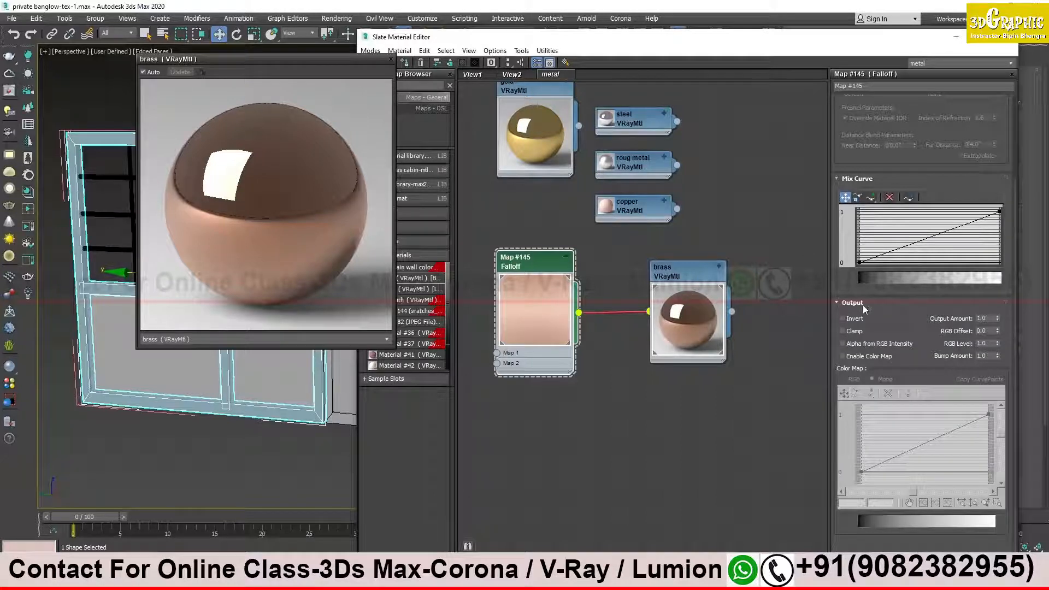
drag(1015, 240, 1014, 247)
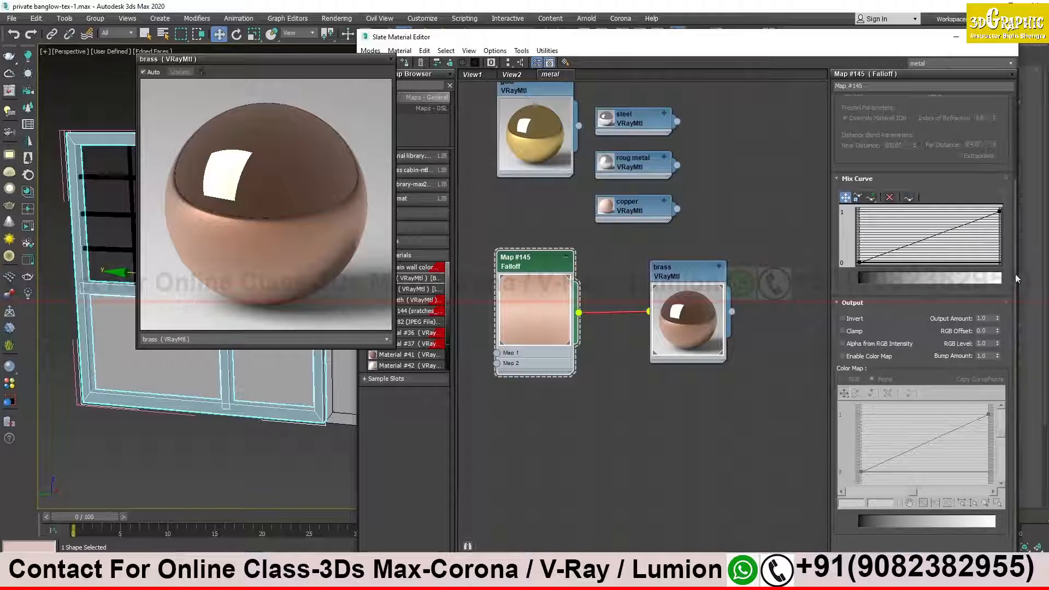
drag(1015, 273, 1014, 238)
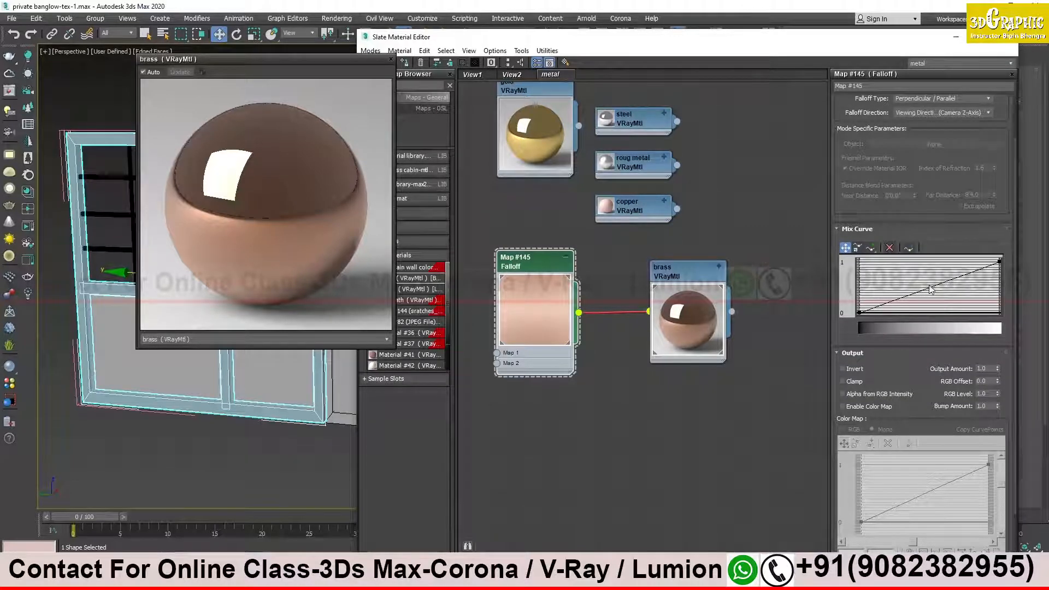
Try output amounts of 5 and 2 on the brass material's Falloff map and restore the amount to 1.
drag(1015, 337, 1016, 371)
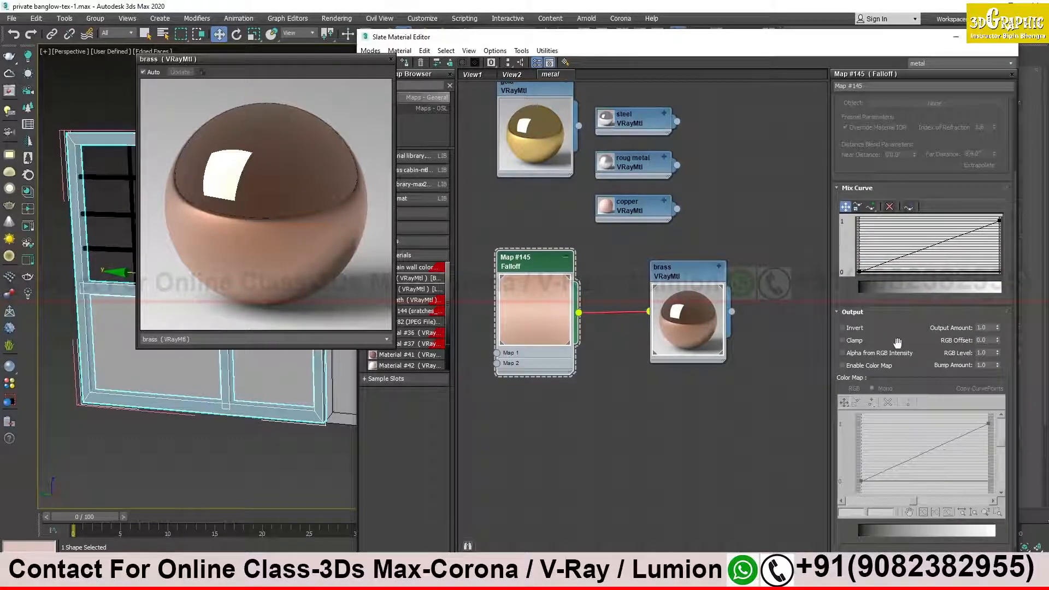
click(843, 328)
drag(991, 329, 969, 331)
text(5)
key(Return)
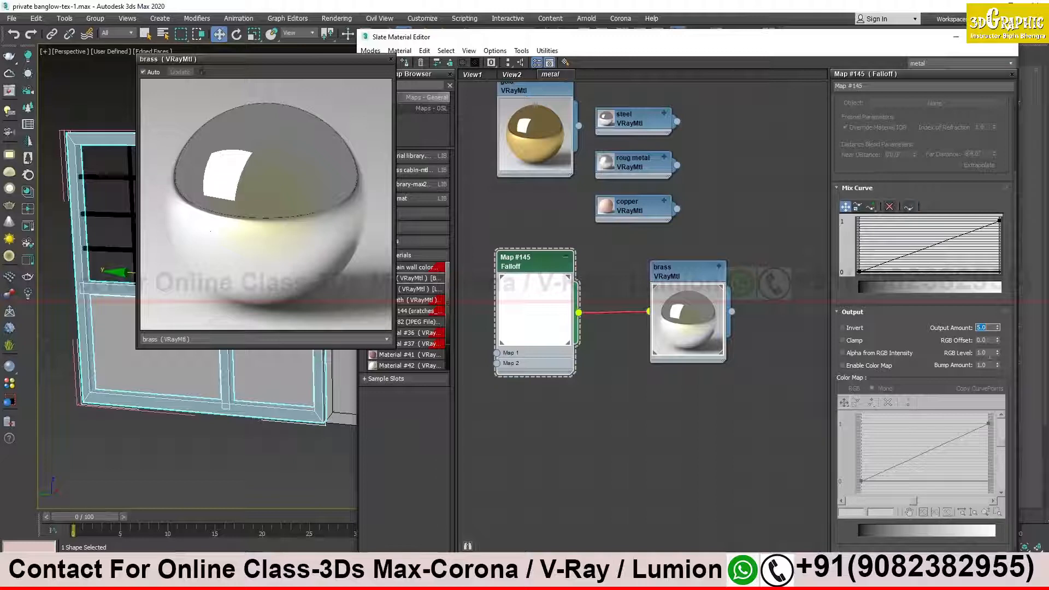
text(2)
key(Return)
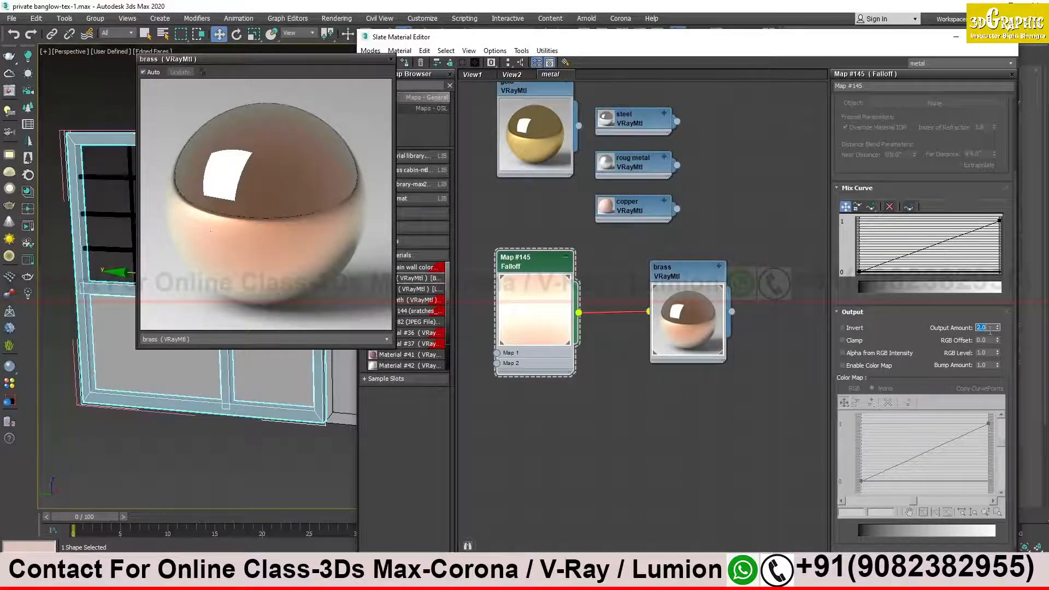
text(1)
key(Return)
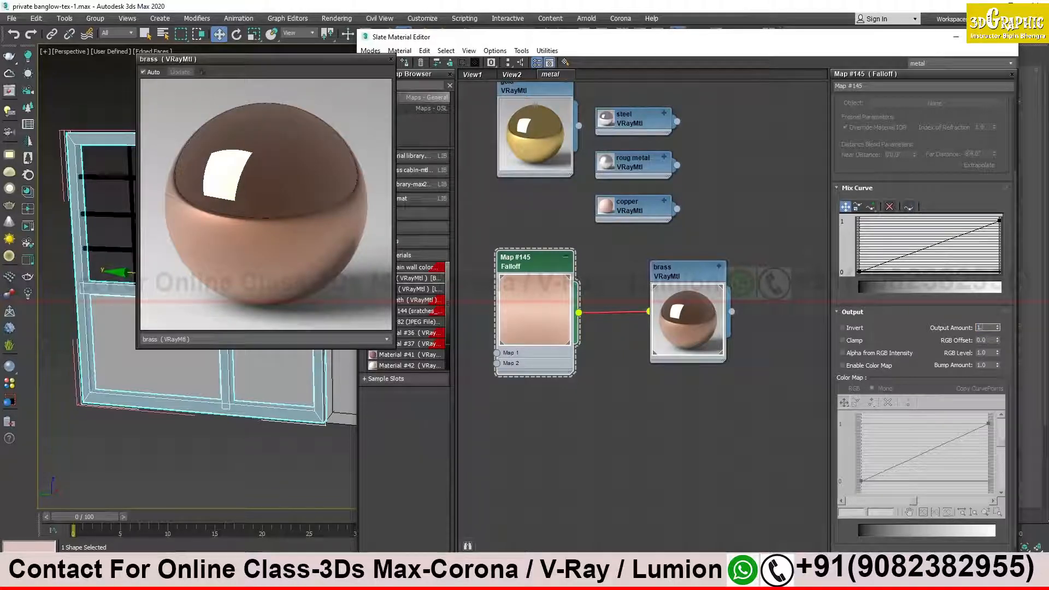
Test the Falloff map's output amount at 1.3 and 0.7, then return it to 1.
text(1.3)
key(Return)
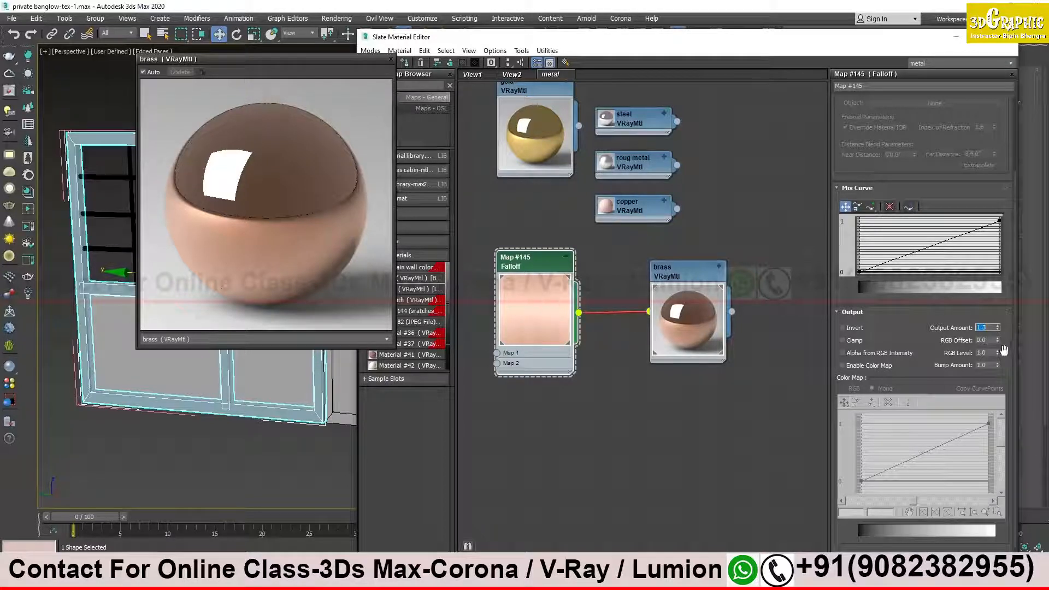
text(.)
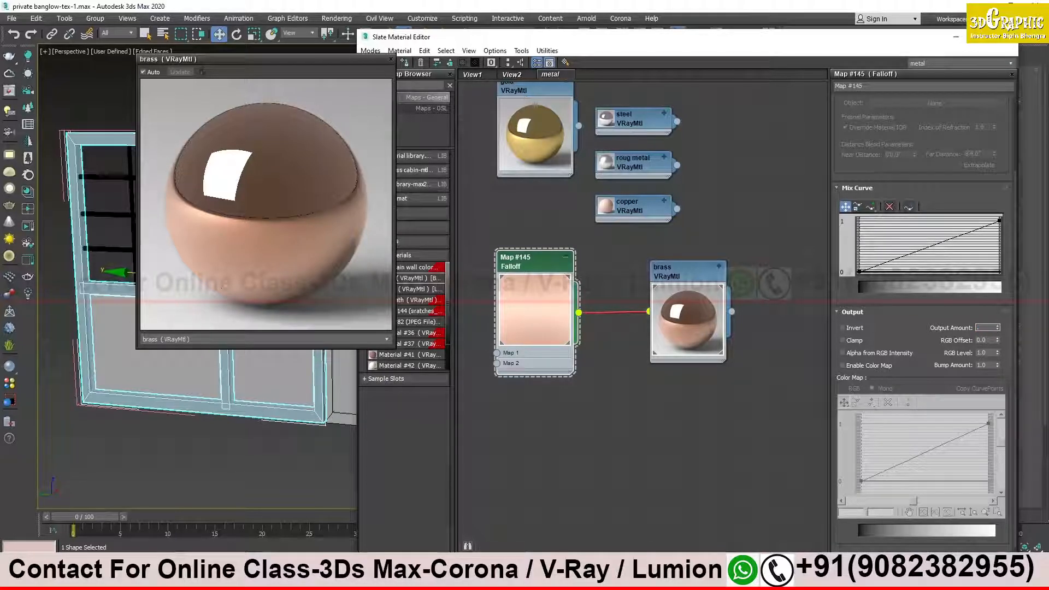
text(7)
key(Return)
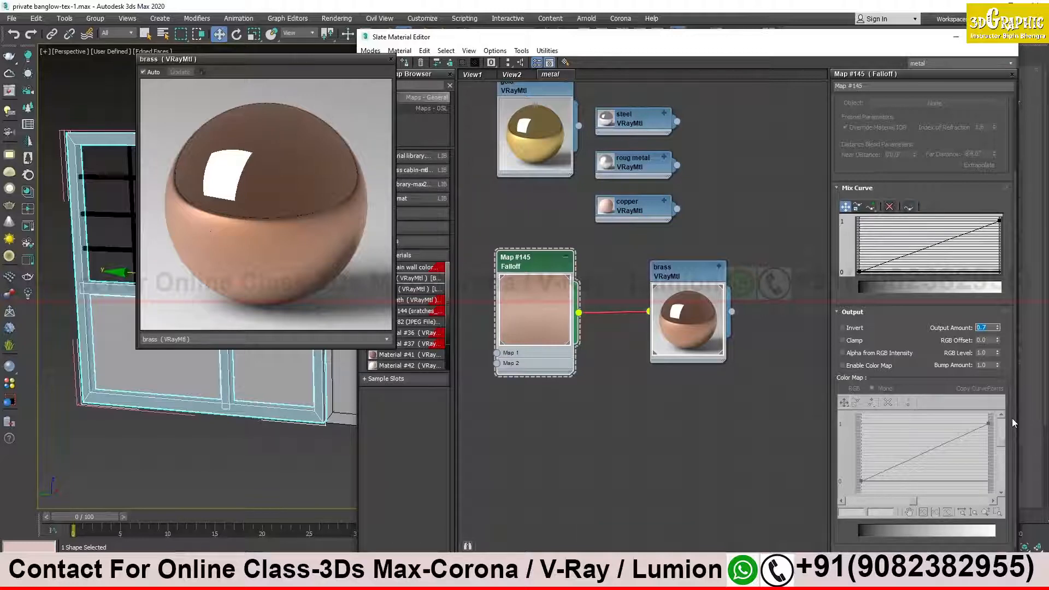
text(1)
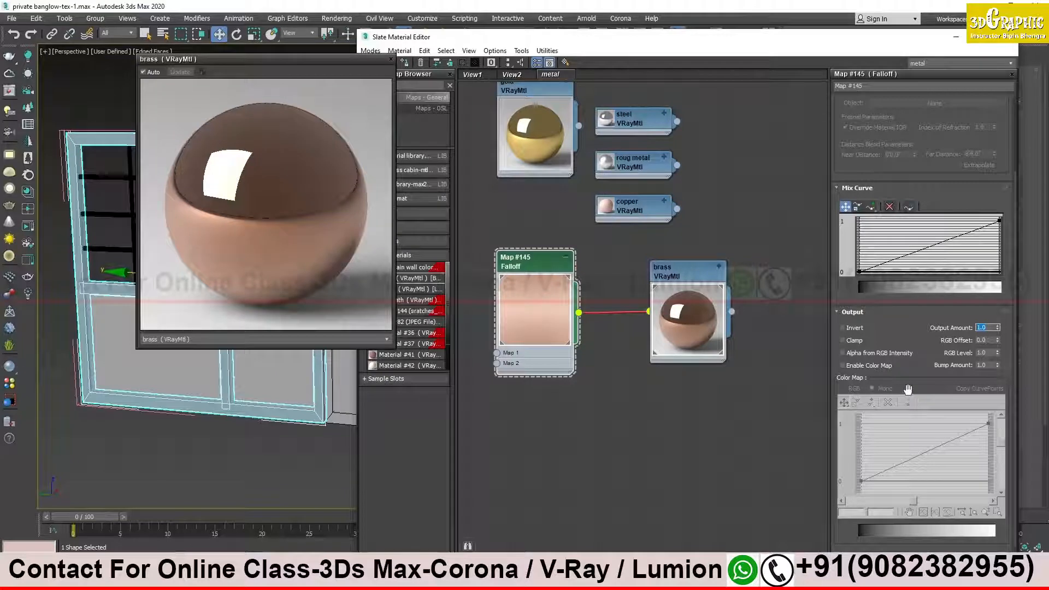
Enable the Falloff map's output color map and convert its curve's upper end point to Bezier-Corner.
scroll(907, 361, down, 1)
click(843, 356)
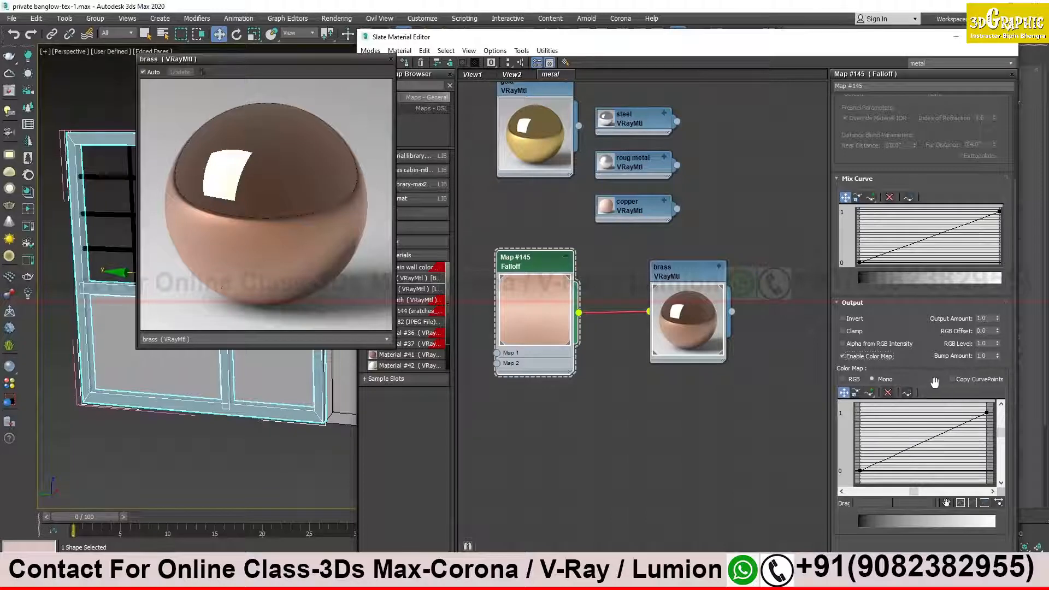
click(869, 393)
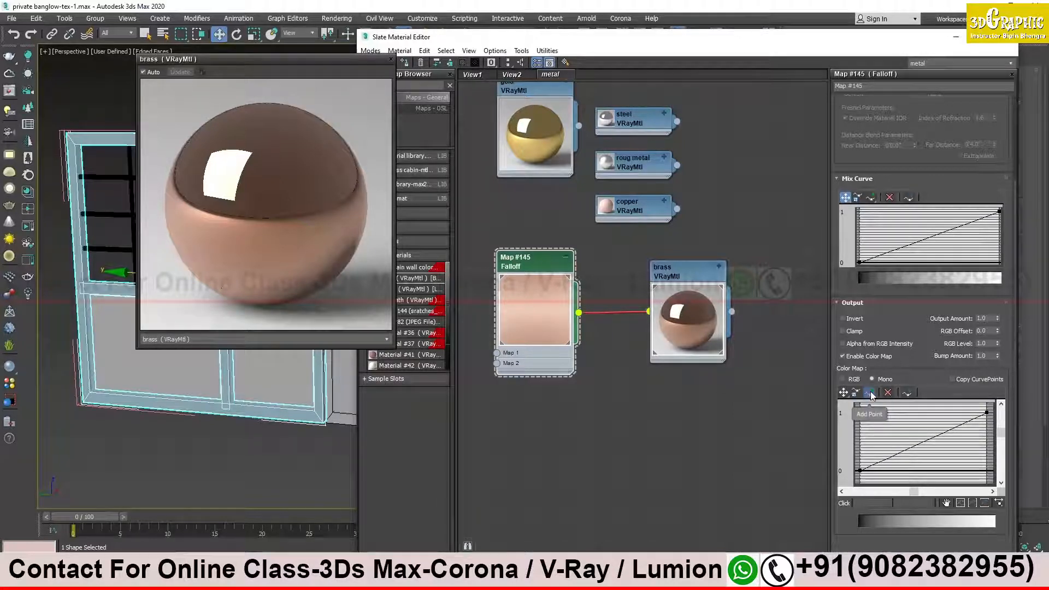
click(844, 392)
click(987, 411)
right_click(988, 416)
click(986, 421)
click(987, 412)
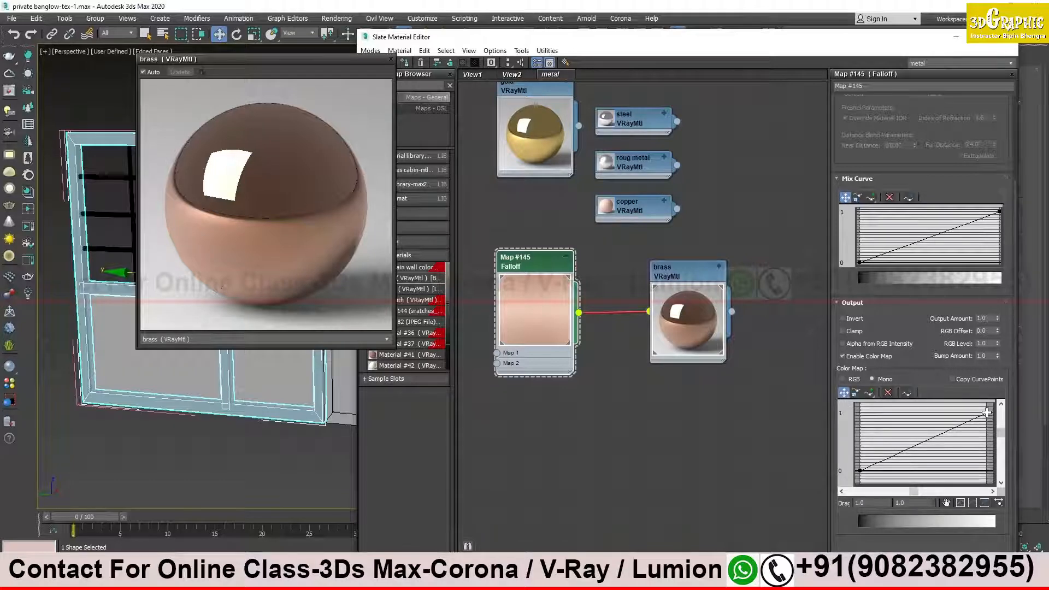
right_click(987, 413)
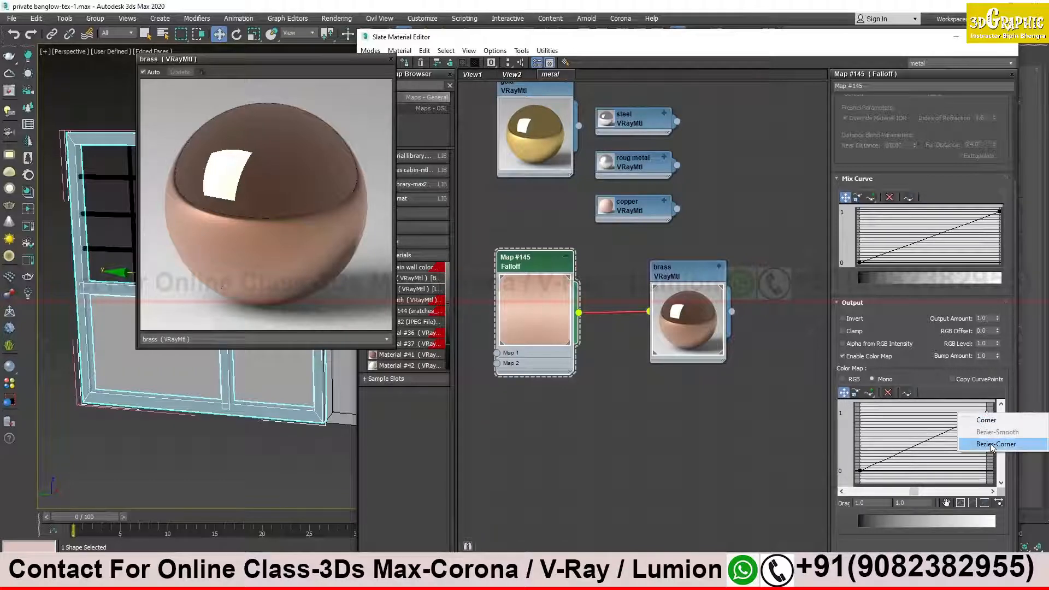
click(992, 448)
Adjust the end point's Bezier handle on the color map curve, trying darker and lighter bends, to a slight upward bulge.
drag(955, 426, 978, 463)
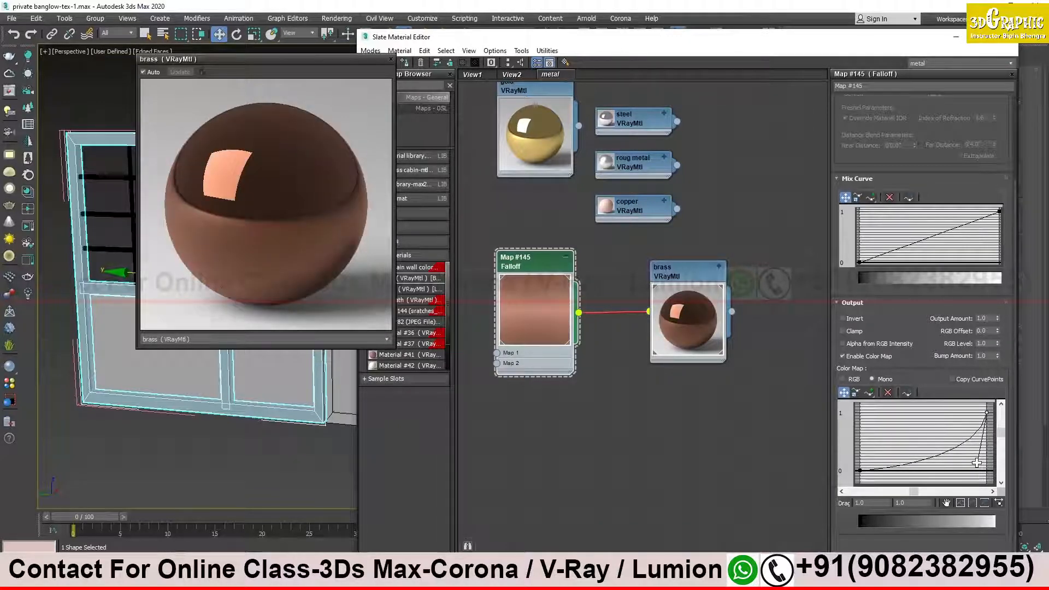
drag(977, 463, 909, 409)
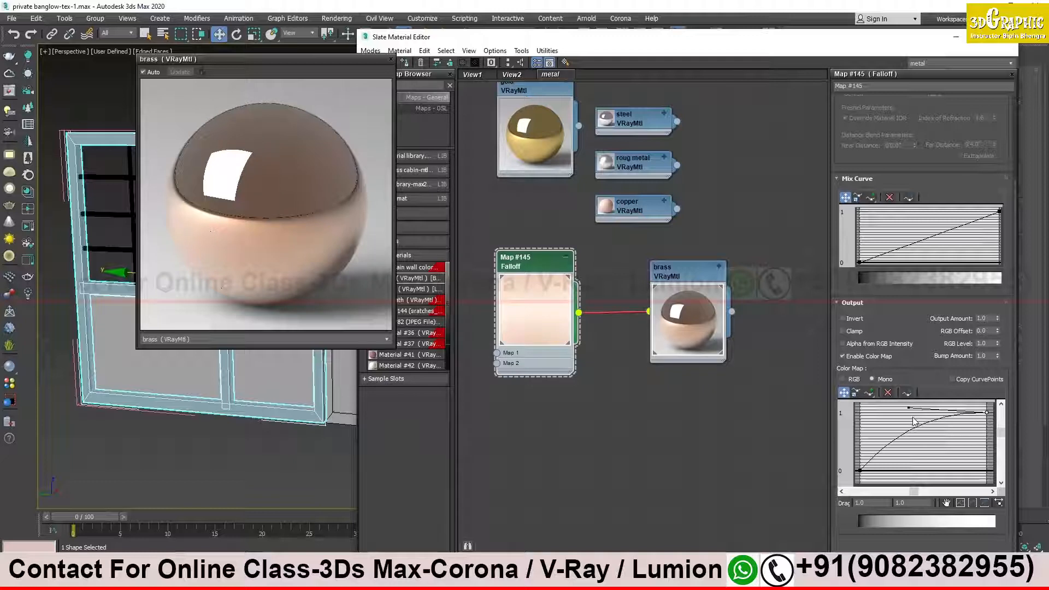
drag(908, 409, 958, 455)
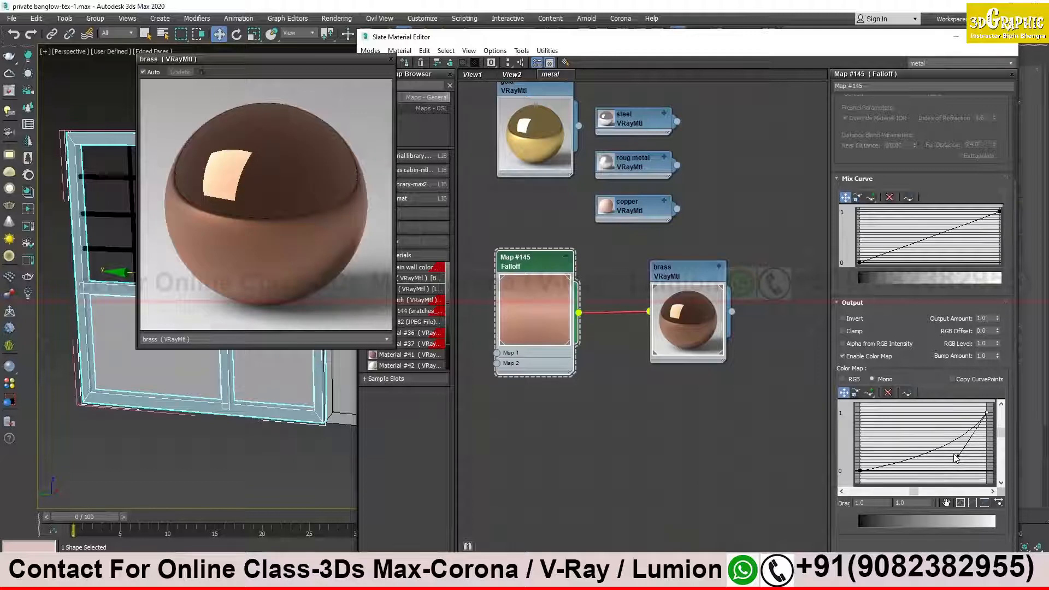
drag(957, 456, 921, 430)
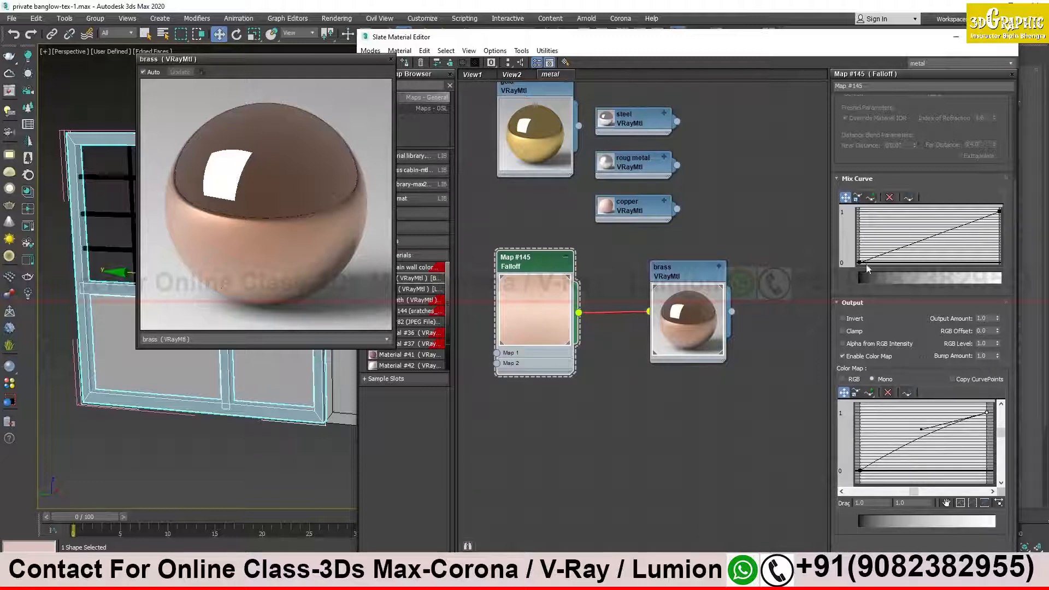
Collapse the mix curve, keep the output settings expanded, and move the brass and Falloff nodes closer together.
click(851, 303)
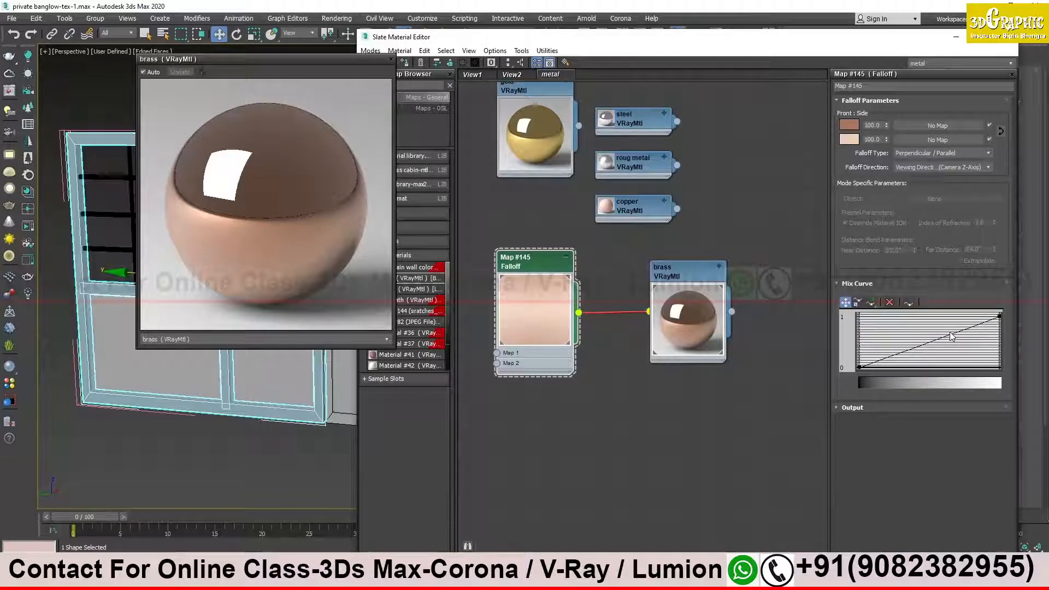
click(855, 283)
click(855, 297)
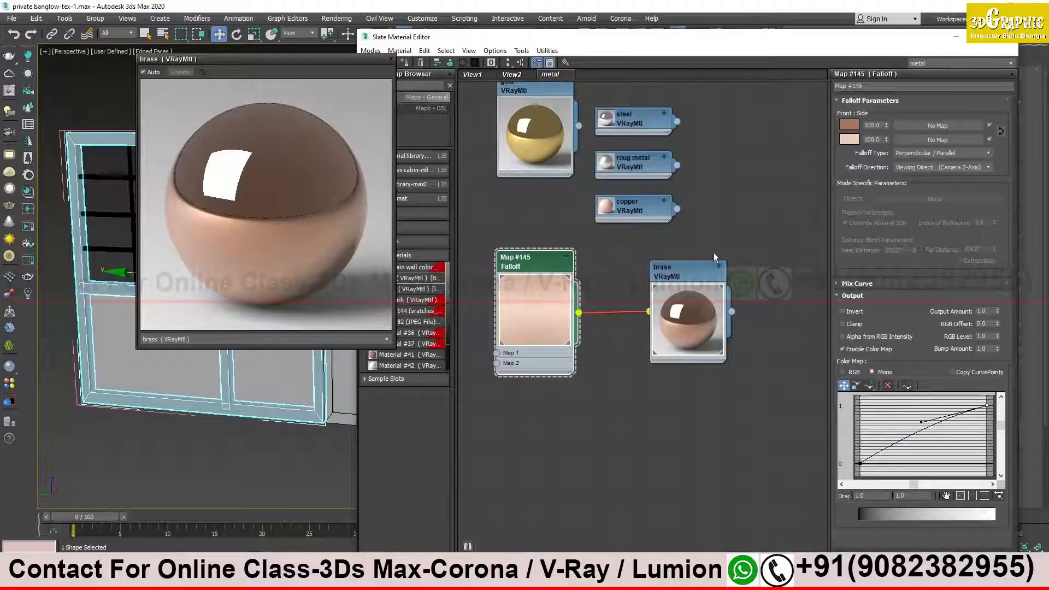
drag(675, 275, 660, 274)
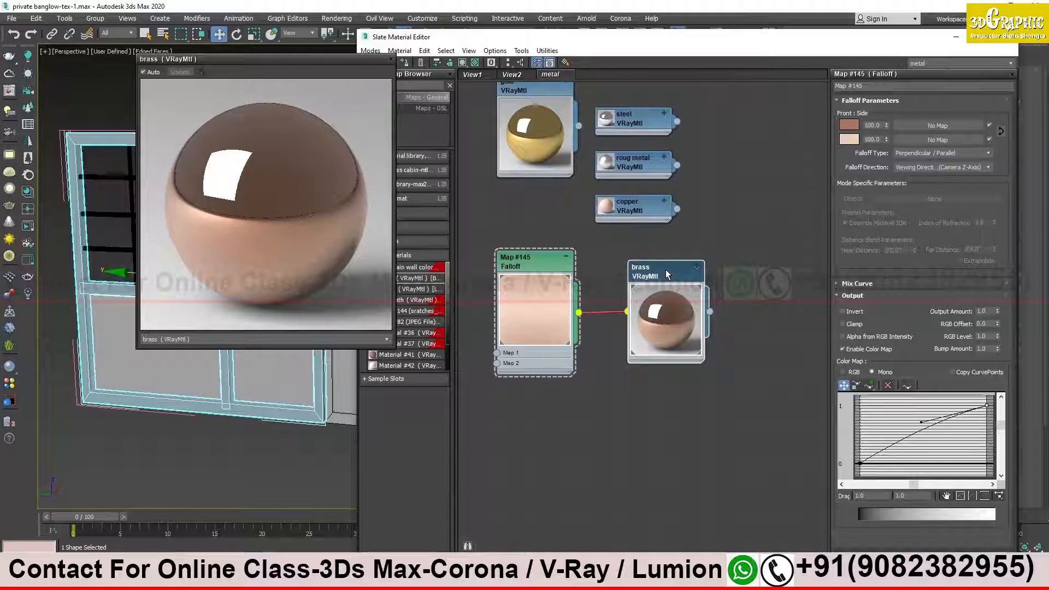
click(534, 261)
mouse_move(534, 261)
mouse_down()
mouse_move(554, 286)
mouse_move(552, 269)
mouse_up()
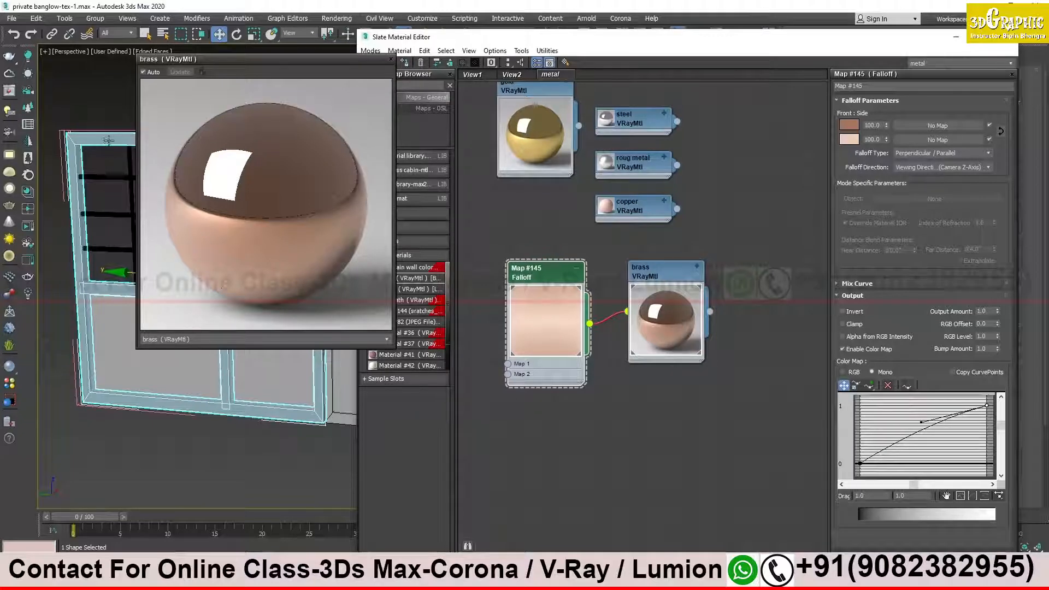
Close the enlarged brass preview and move the Falloff node slightly away from the brass node.
drag(326, 59, 439, 100)
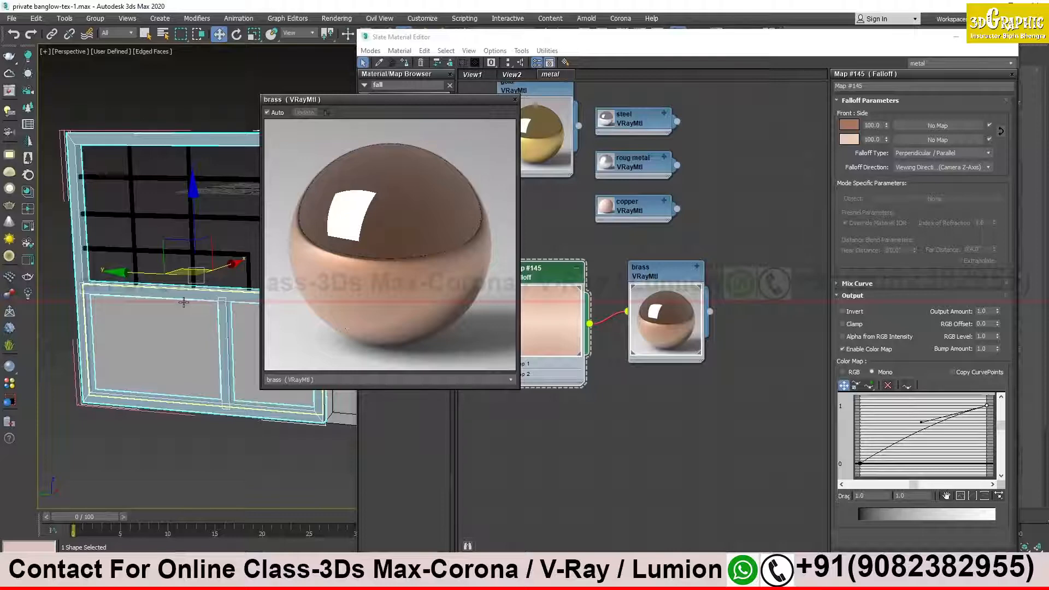
click(515, 100)
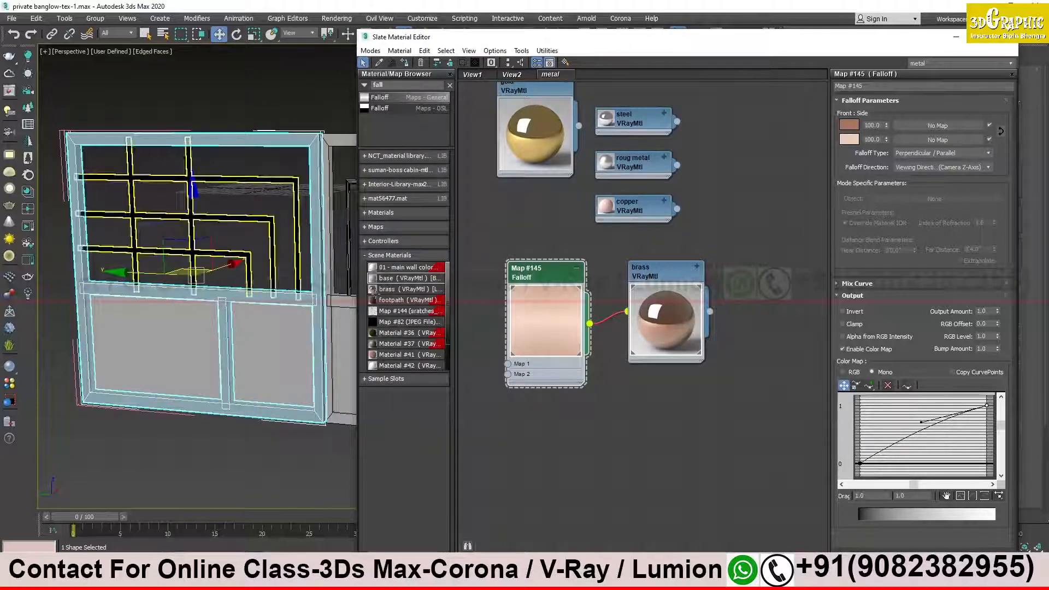
click(714, 229)
middle_drag(706, 269, 727, 313)
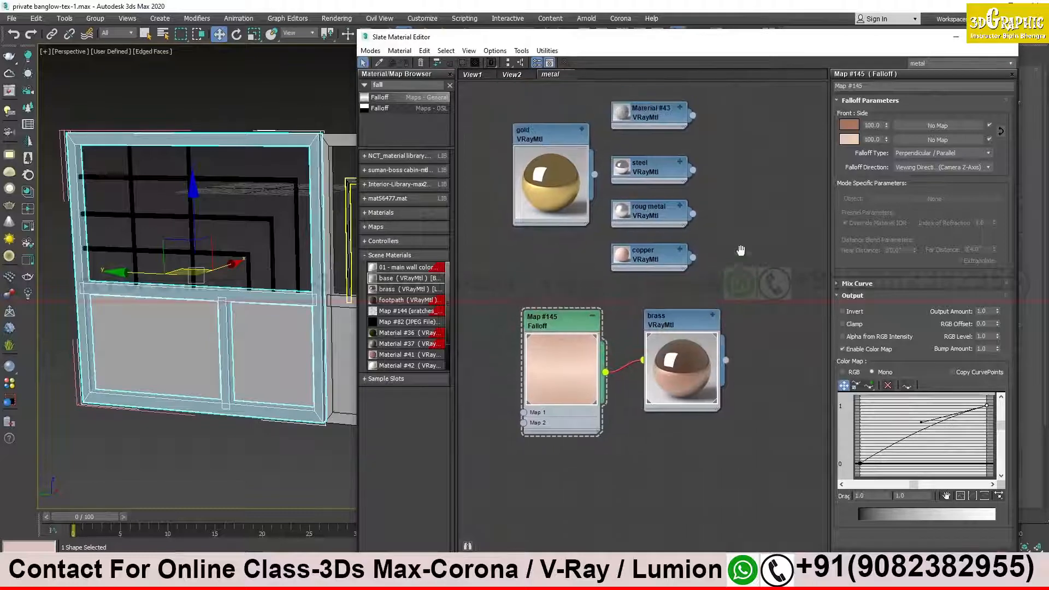
middle_drag(740, 251, 734, 271)
drag(551, 341, 543, 338)
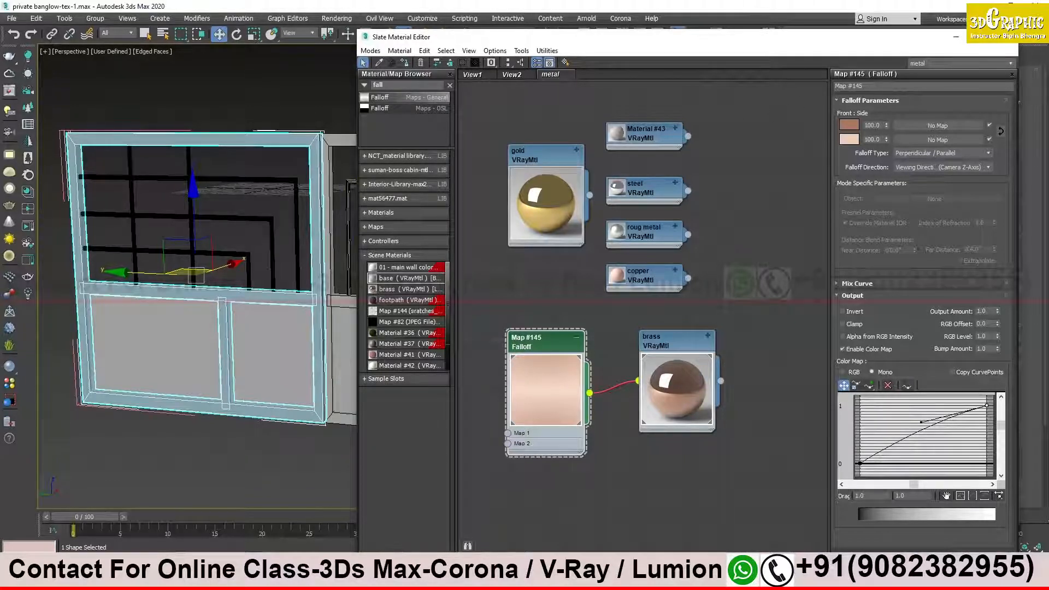
Switch to the Google Meet call and examine the shared Brass-1 Falloff map's direction options, mix curve and output settings.
drag(0, 123, 601, 2)
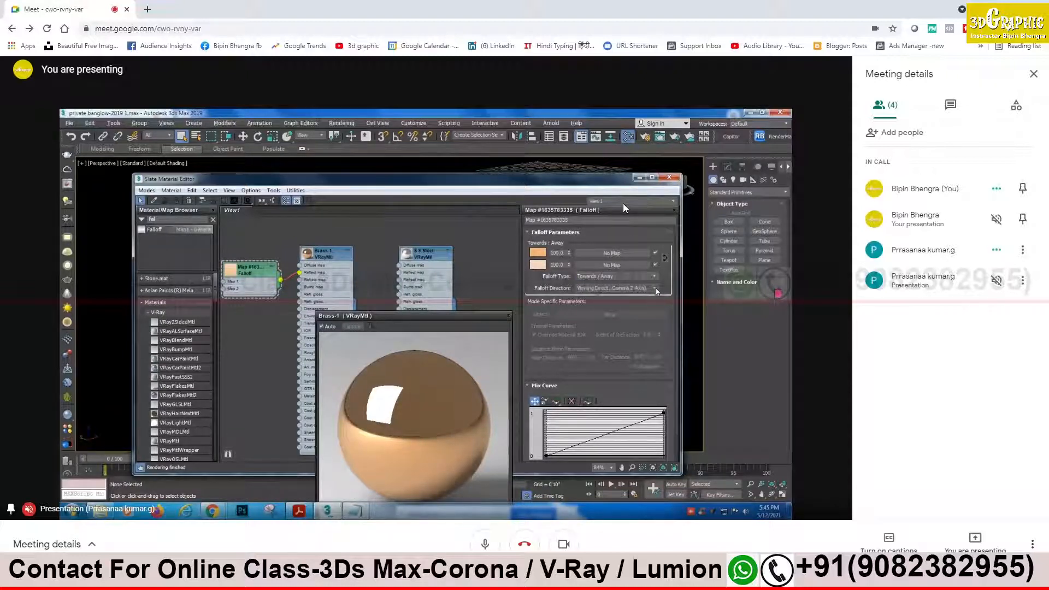
click(654, 290)
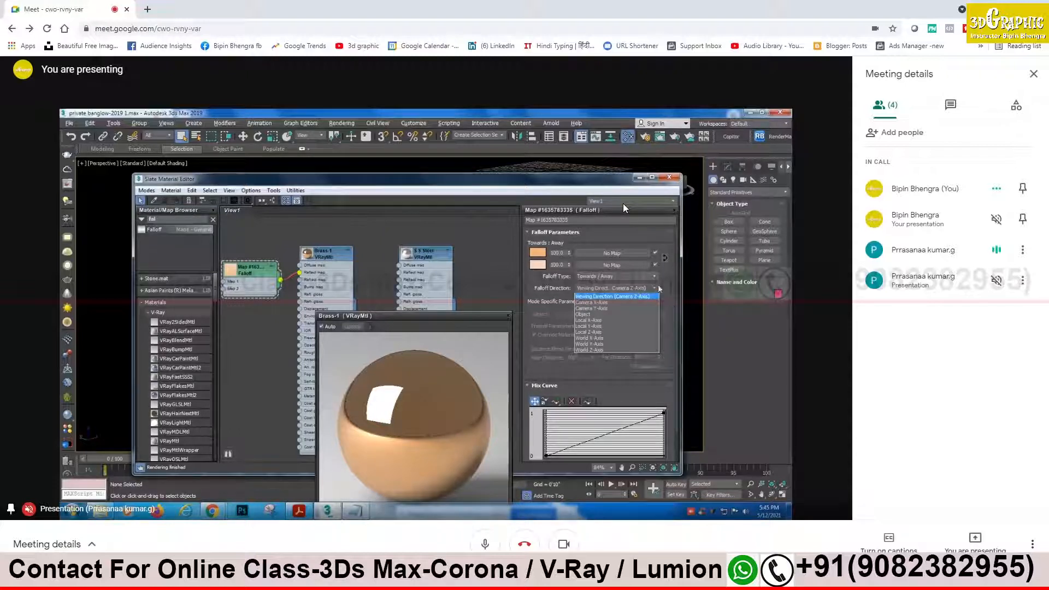
click(654, 290)
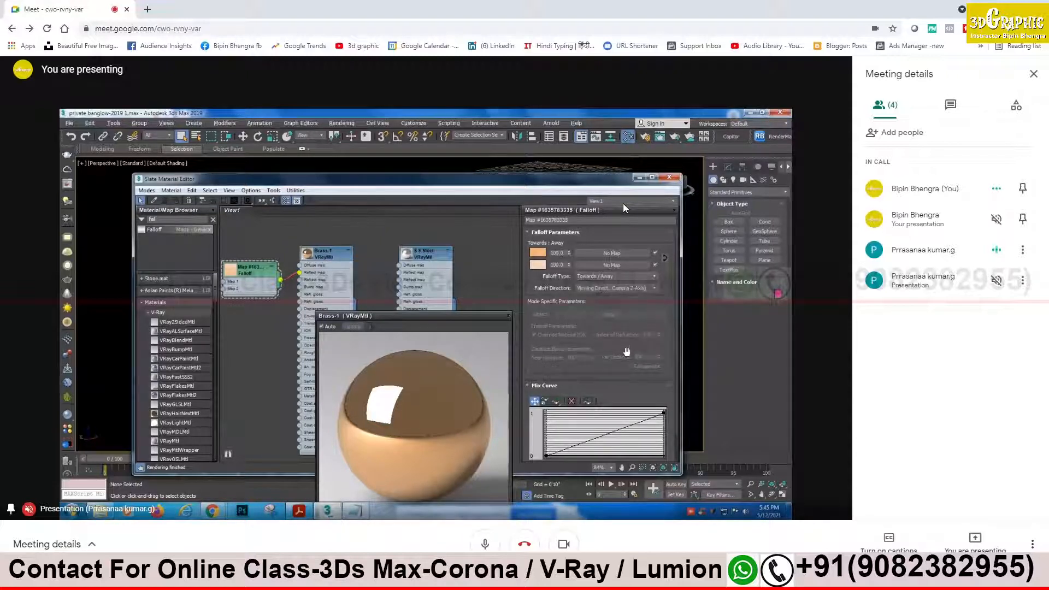
drag(510, 183, 488, 133)
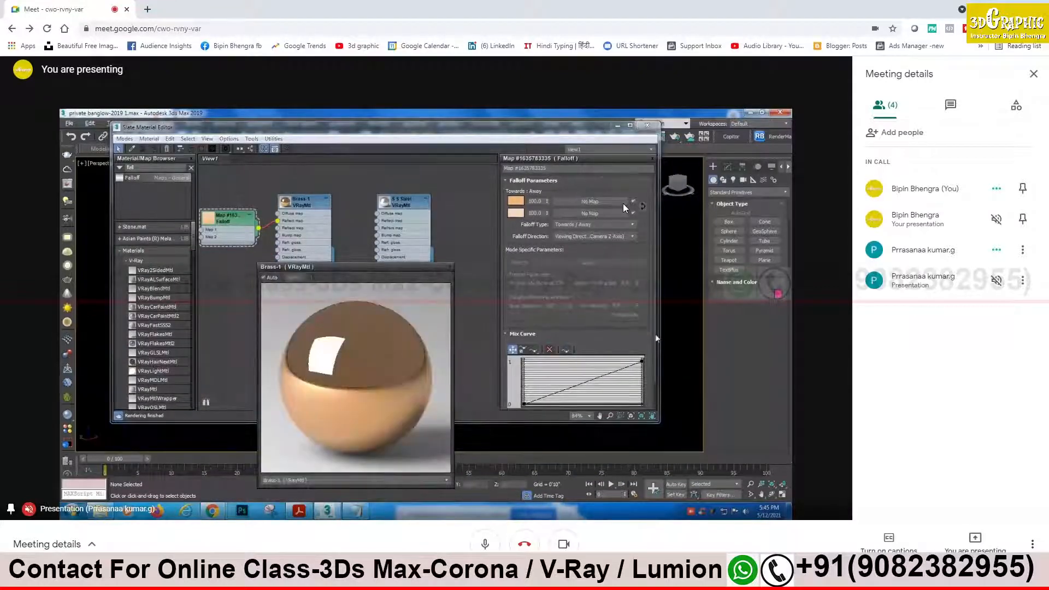
scroll(658, 351, down, 2)
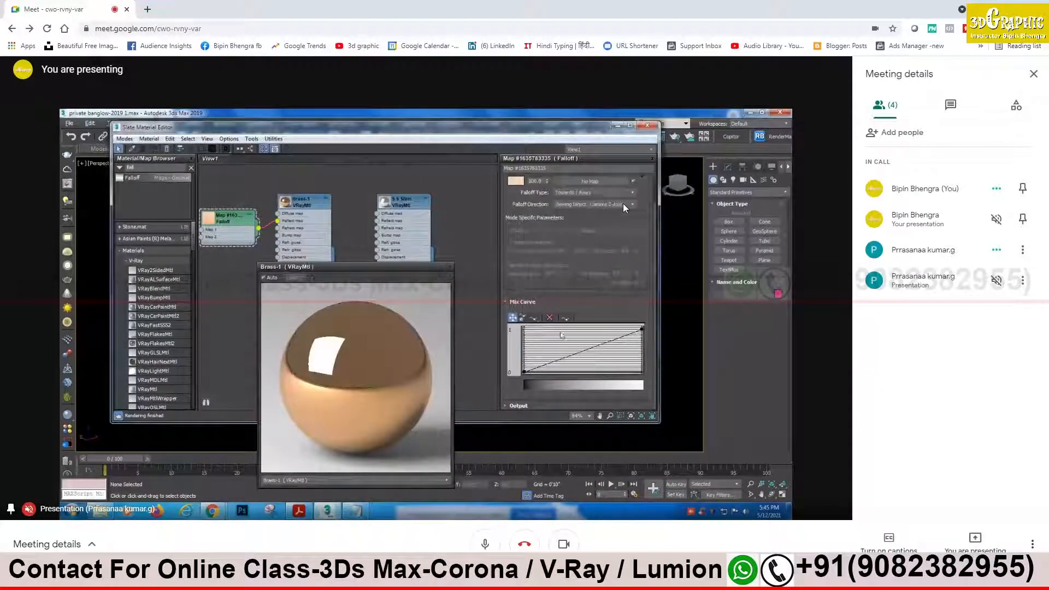
click(506, 302)
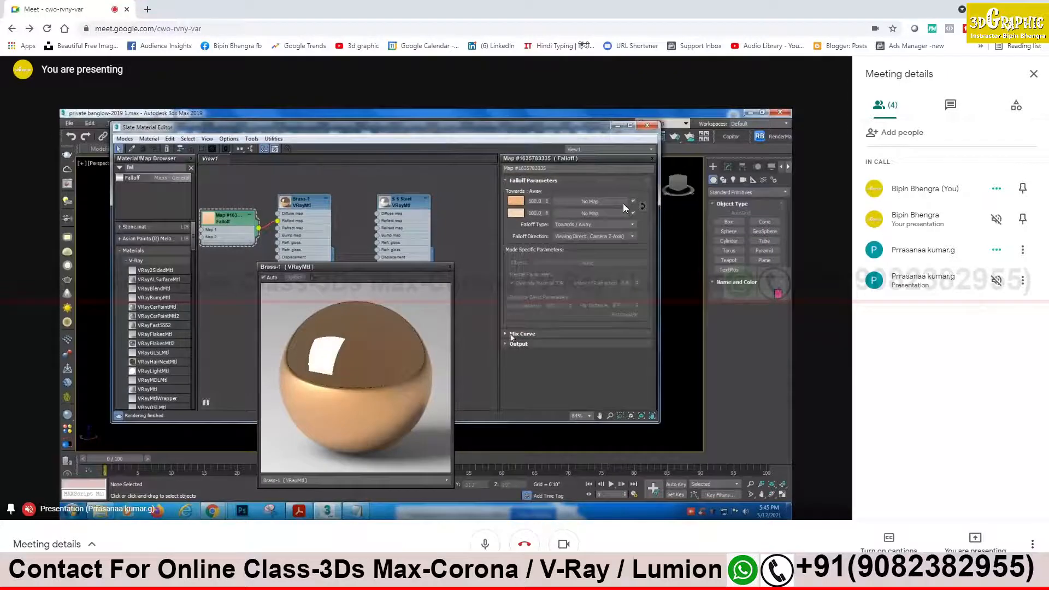
click(510, 334)
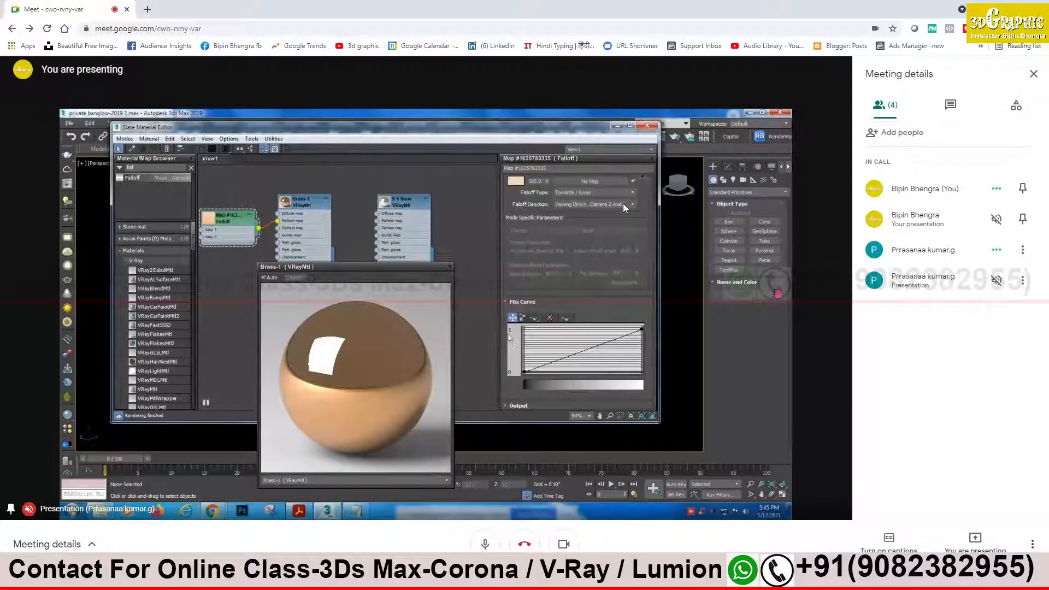
click(508, 406)
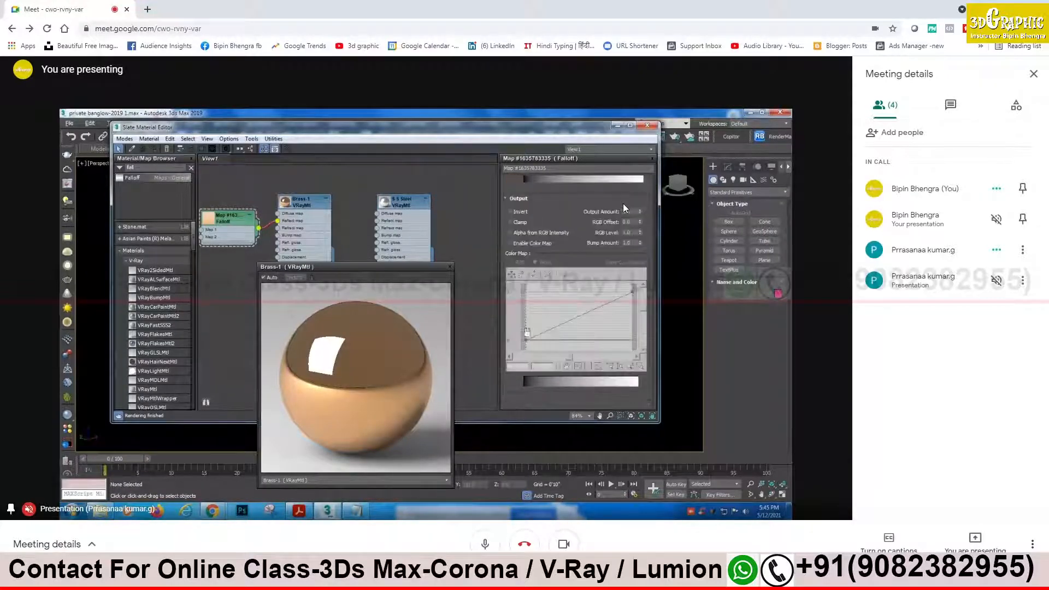
click(510, 243)
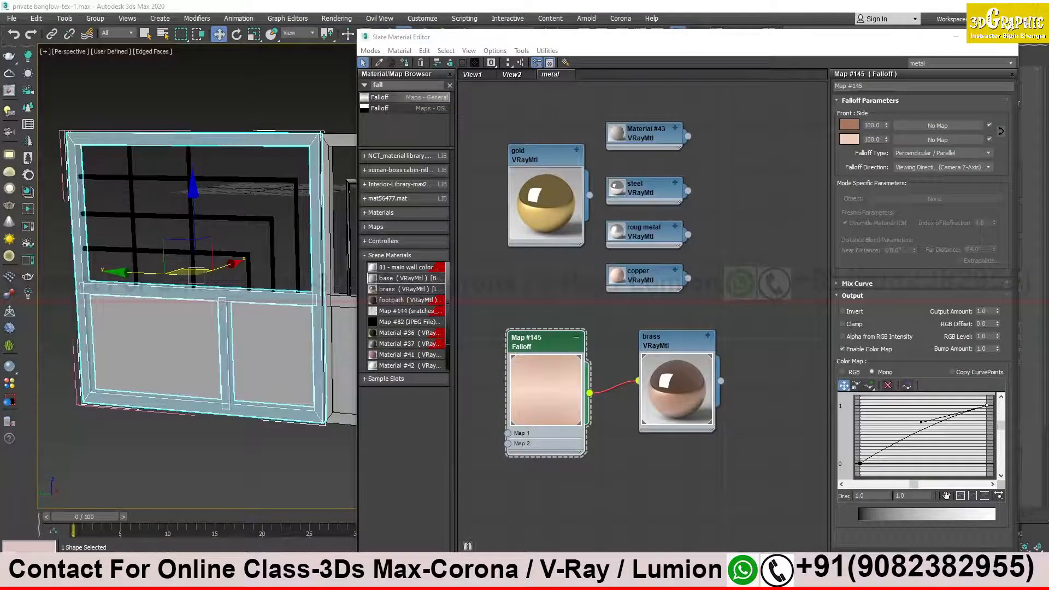
Switch back to 3ds Max, move the Slate Material Editor aside and show both gate leaves in the perspective viewport.
middle_drag(671, 273, 752, 265)
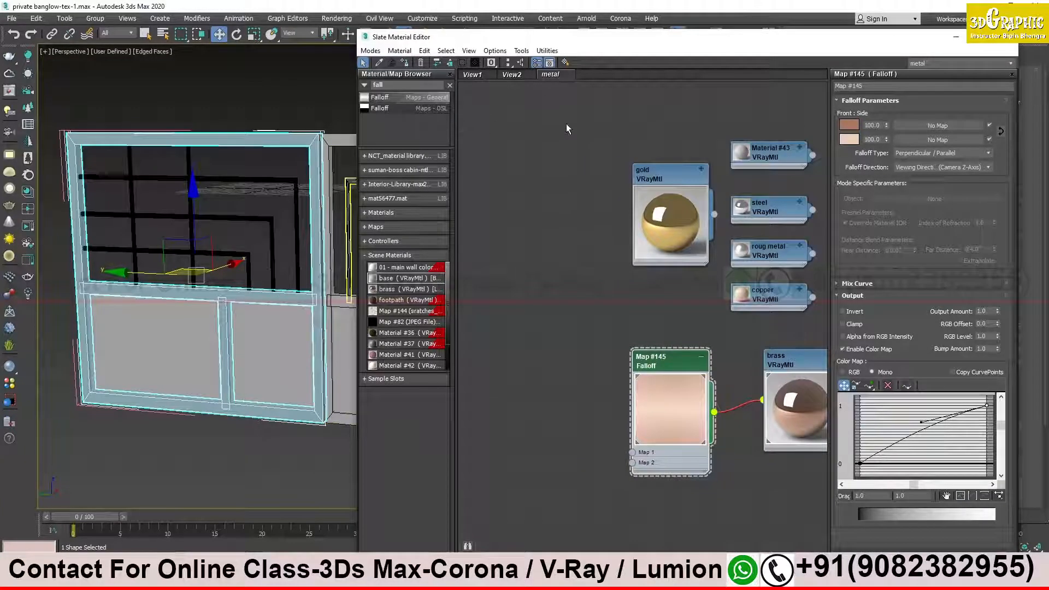
drag(494, 38, 638, 68)
middle_drag(304, 198, 371, 222)
alt+middle_drag(372, 221, 321, 233)
scroll(345, 231, down, 4)
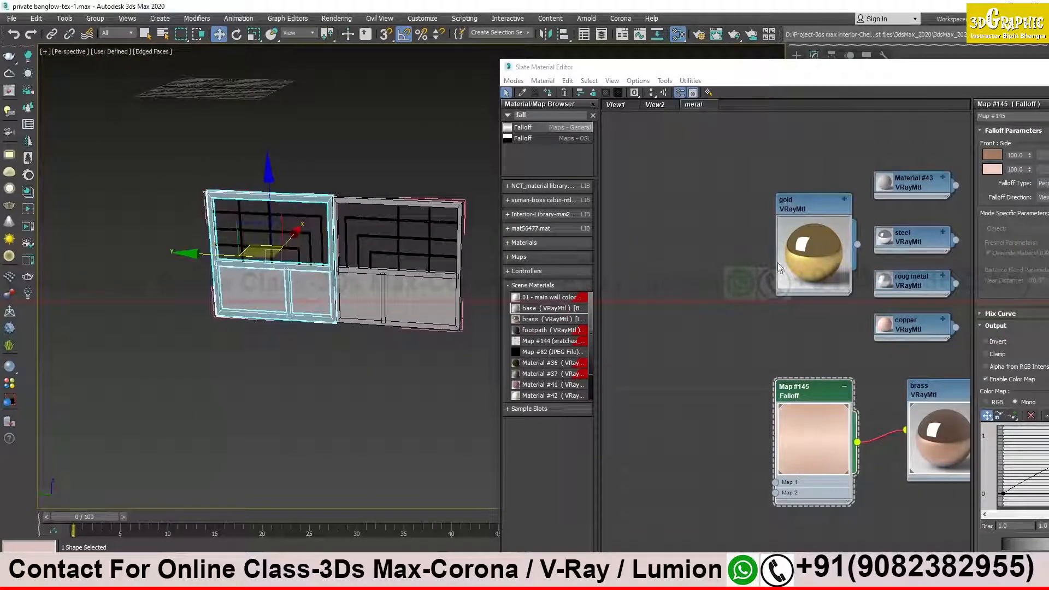
Move the gold material node closer to the Falloff node and select the Falloff and brass nodes.
drag(814, 206, 814, 261)
middle_drag(809, 329, 747, 294)
drag(890, 335, 716, 490)
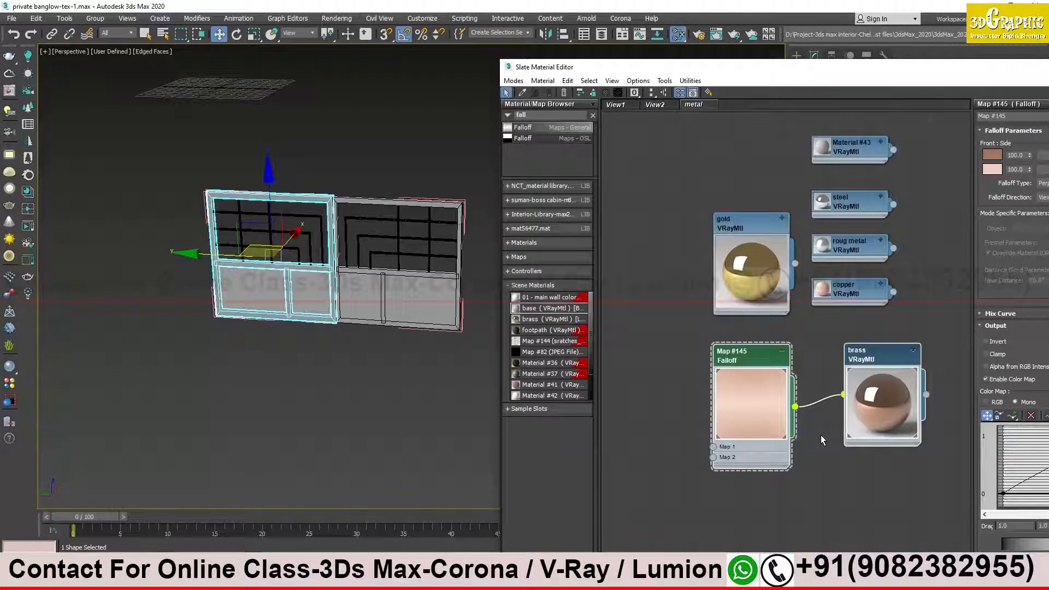
Search the map browser for "com", add a Noise map to the metal view, and place its node beside the gold material.
drag(529, 116, 487, 119)
text(com)
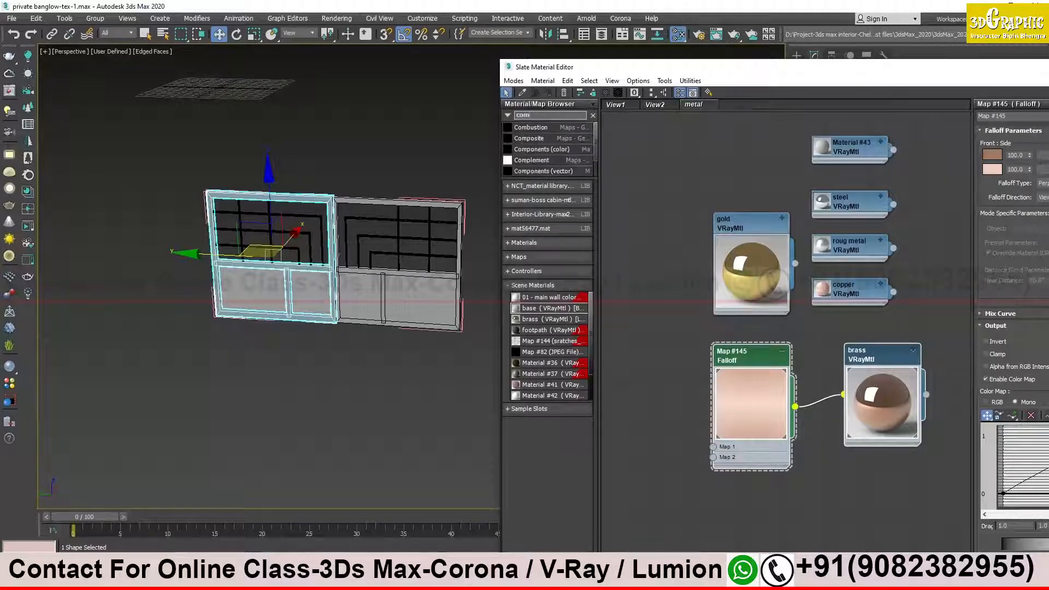
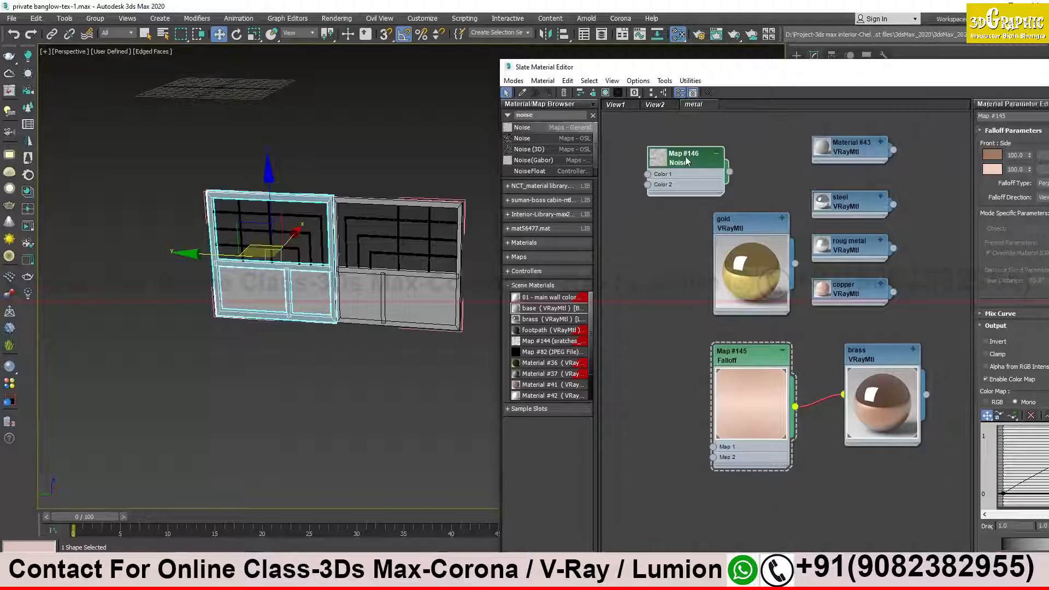
drag(735, 73, 534, 64)
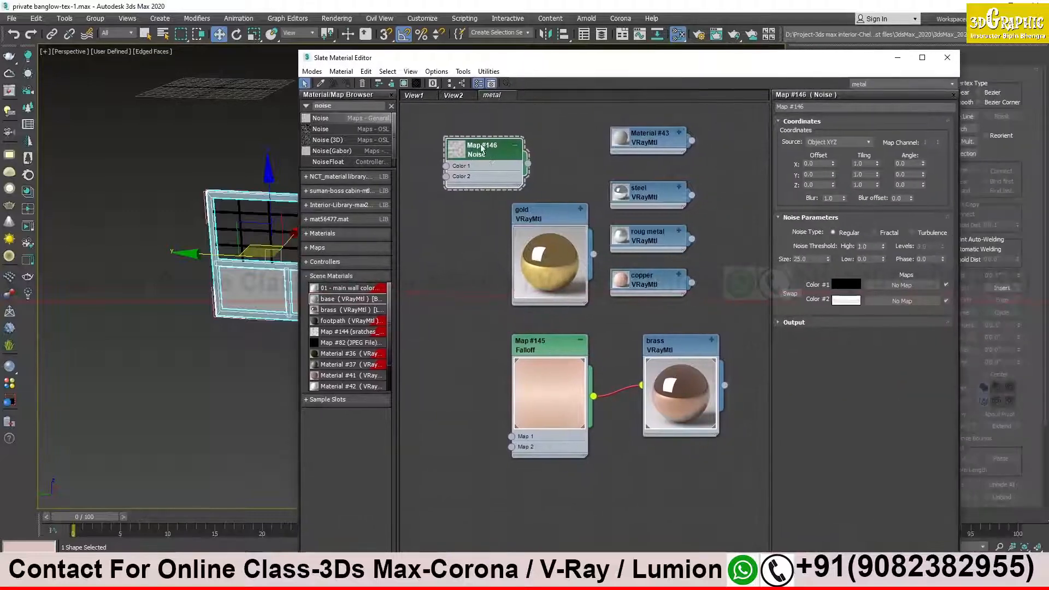
drag(484, 150, 451, 249)
middle_drag(451, 249, 582, 276)
drag(597, 290, 531, 333)
Open the Noise map's preview in its own window, enlarge it and place it over the viewport.
right_click(518, 324)
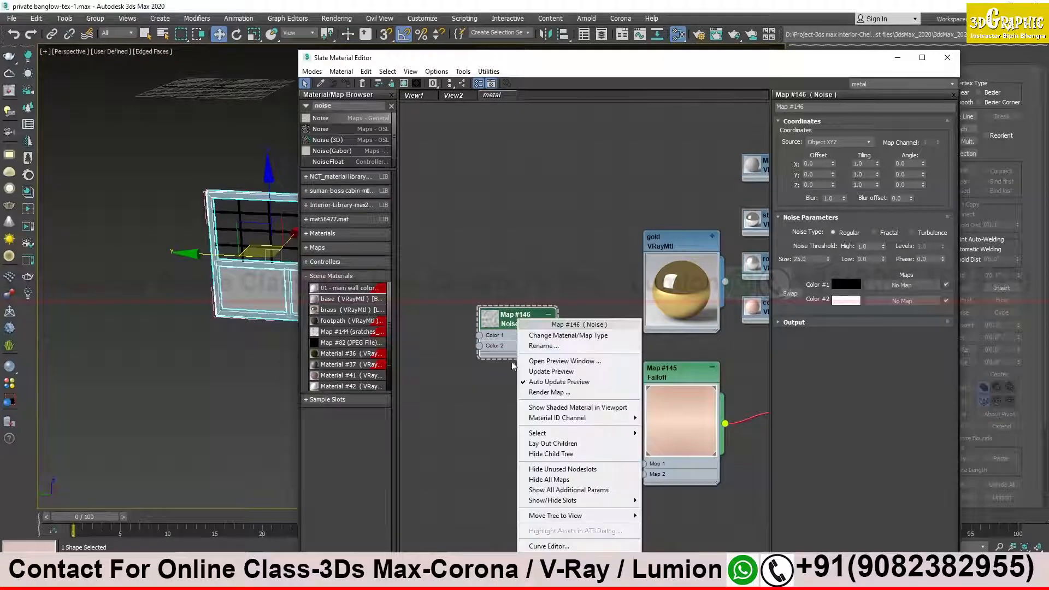
click(573, 363)
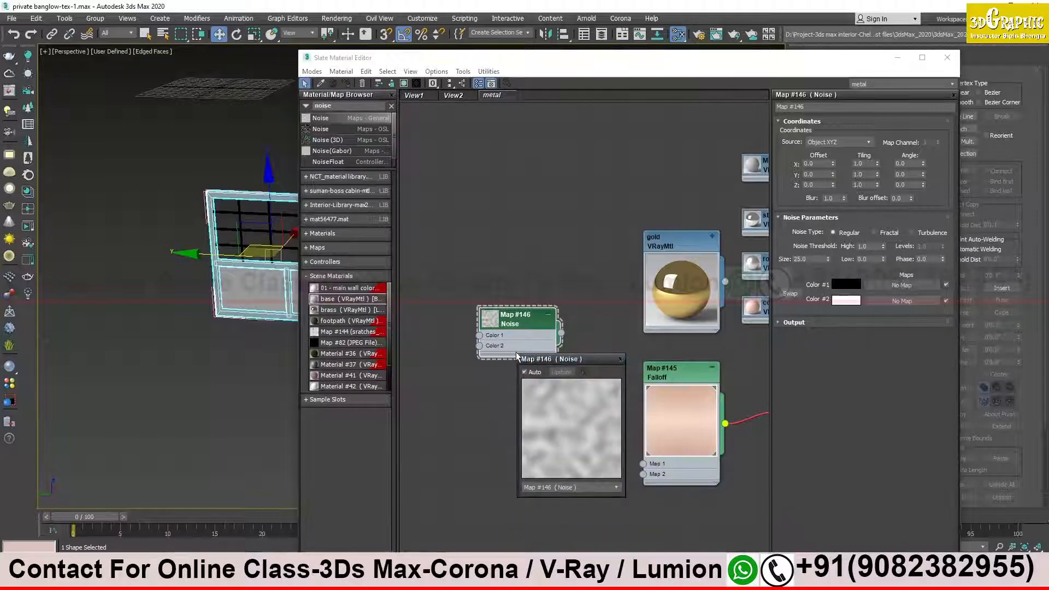
drag(517, 355, 410, 269)
drag(536, 284, 230, 131)
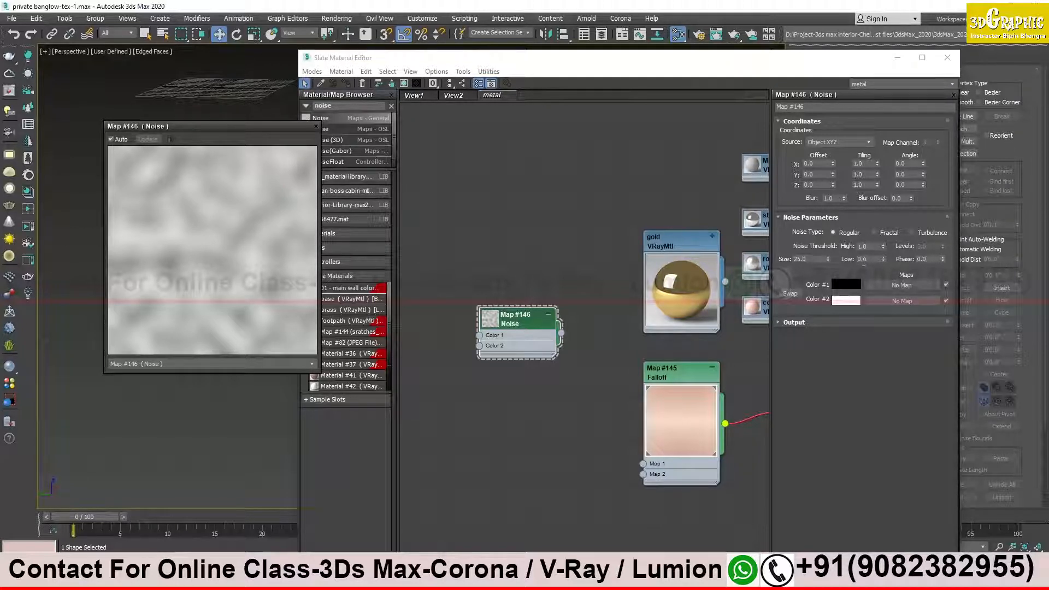
Set the Noise size to 1.0, check the finer pattern and close the enlarged preview.
double_click(802, 259)
text(1)
key(Return)
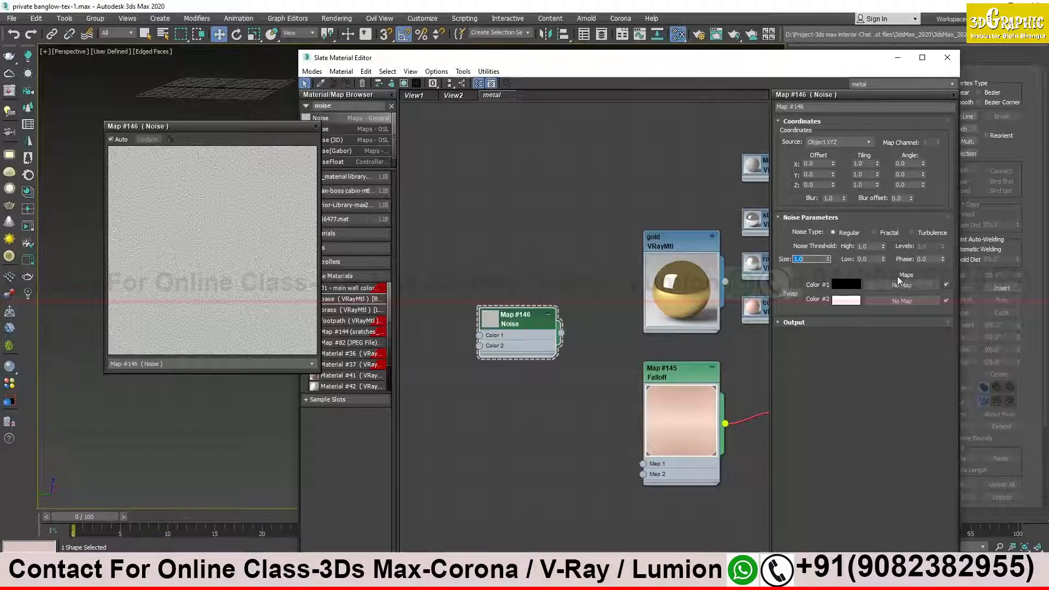
drag(295, 129, 397, 219)
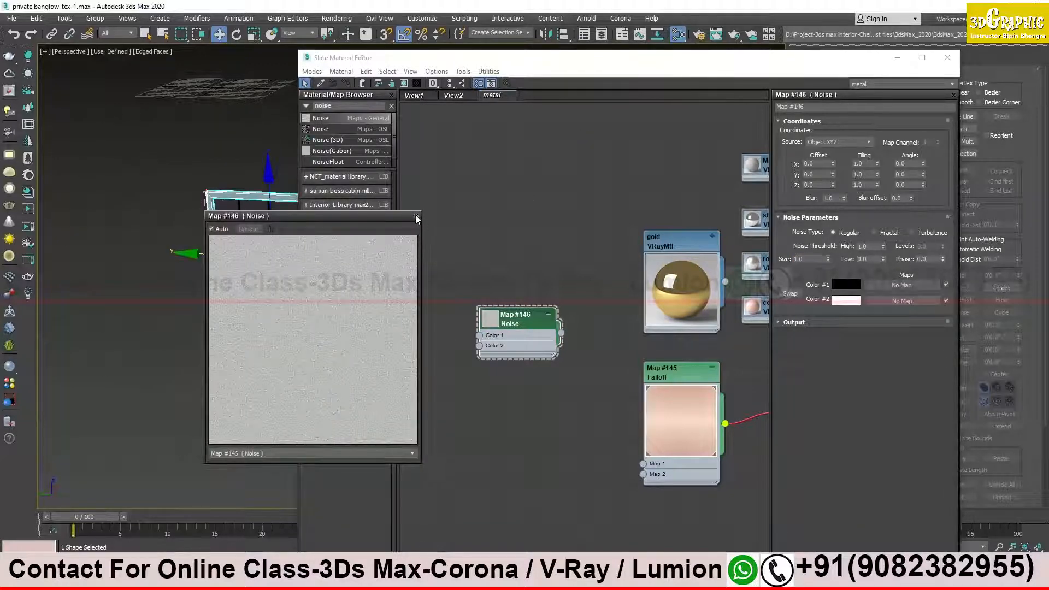
click(416, 218)
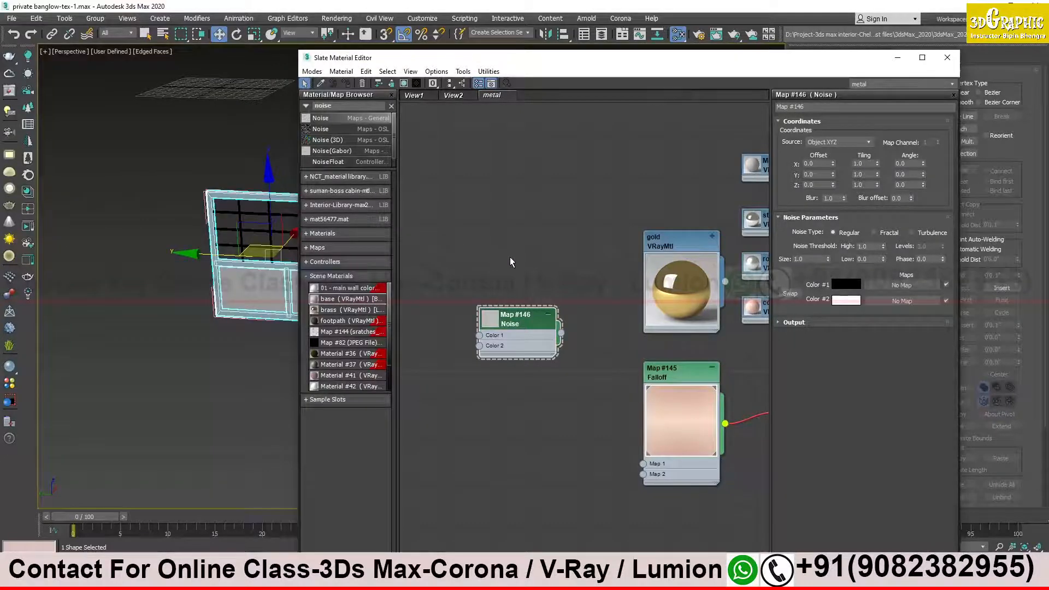
Move the Slate Material Editor aside, deselect the gate and exit isolation to show the whole house.
middle_drag(550, 211, 438, 149)
middle_drag(548, 290, 570, 281)
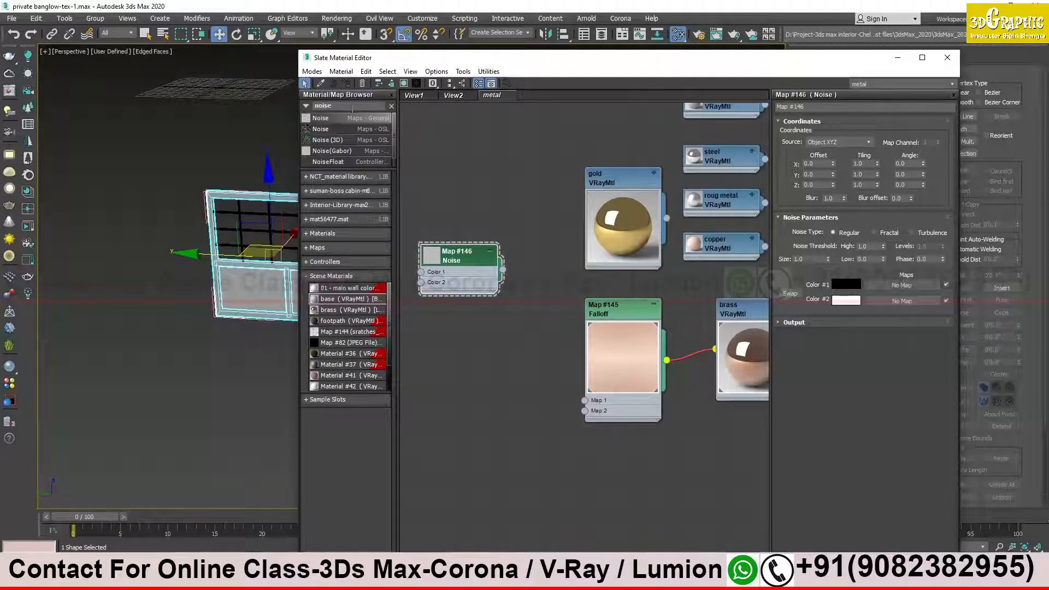
drag(350, 106, 301, 116)
drag(456, 57, 724, 151)
click(366, 150)
click(564, 547)
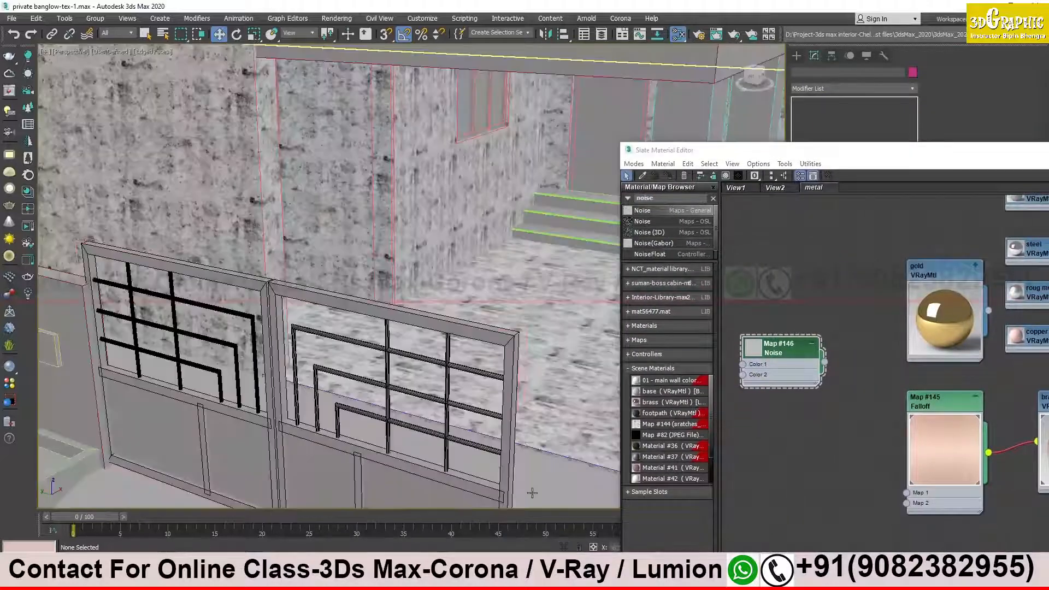
Locate the large window above the gate on the front facade and select its flat glass pane.
scroll(415, 378, down, 8)
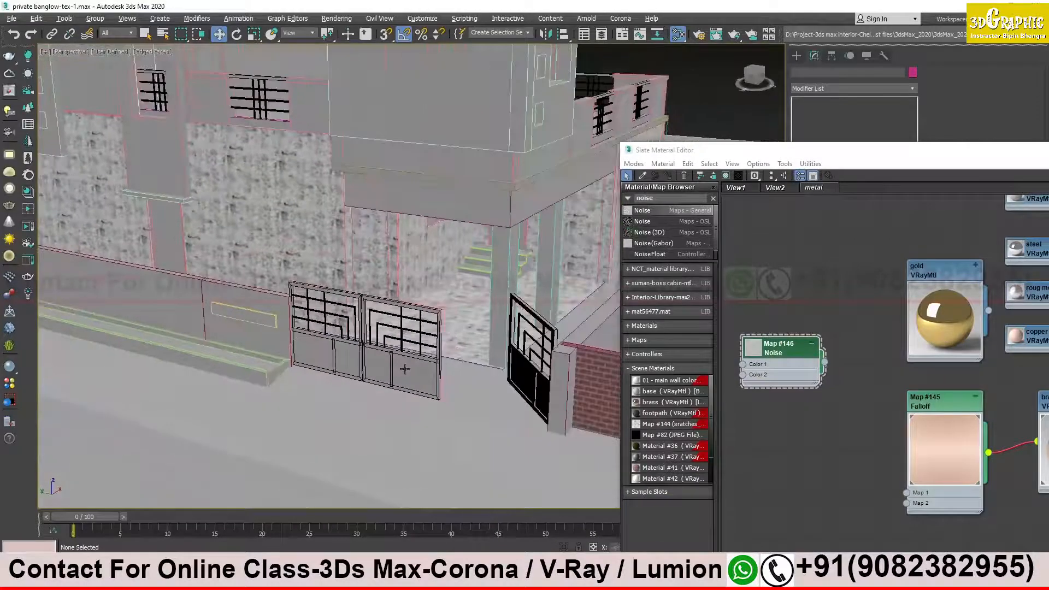
click(403, 336)
middle_drag(372, 88, 362, 270)
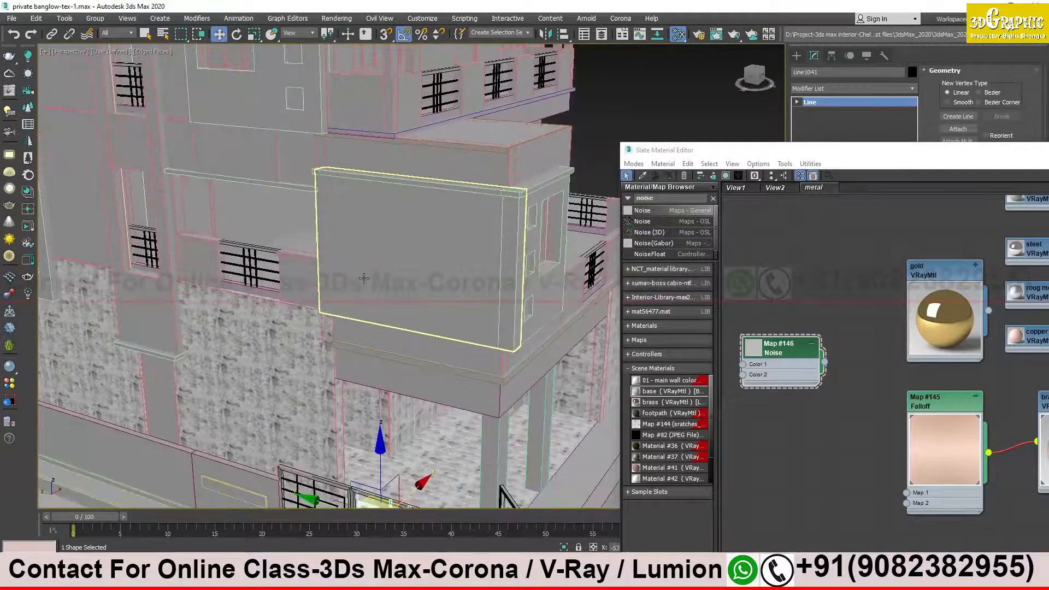
middle_drag(303, 293, 274, 309)
middle_drag(439, 237, 440, 315)
middle_drag(379, 262, 412, 173)
middle_drag(405, 306, 403, 248)
click(447, 217)
scroll(403, 248, up, 3)
Reposition the Slate Material Editor, switch to the Google Meet call and examine the shared window model with curtain texture.
drag(818, 154, 464, 104)
click(395, 162)
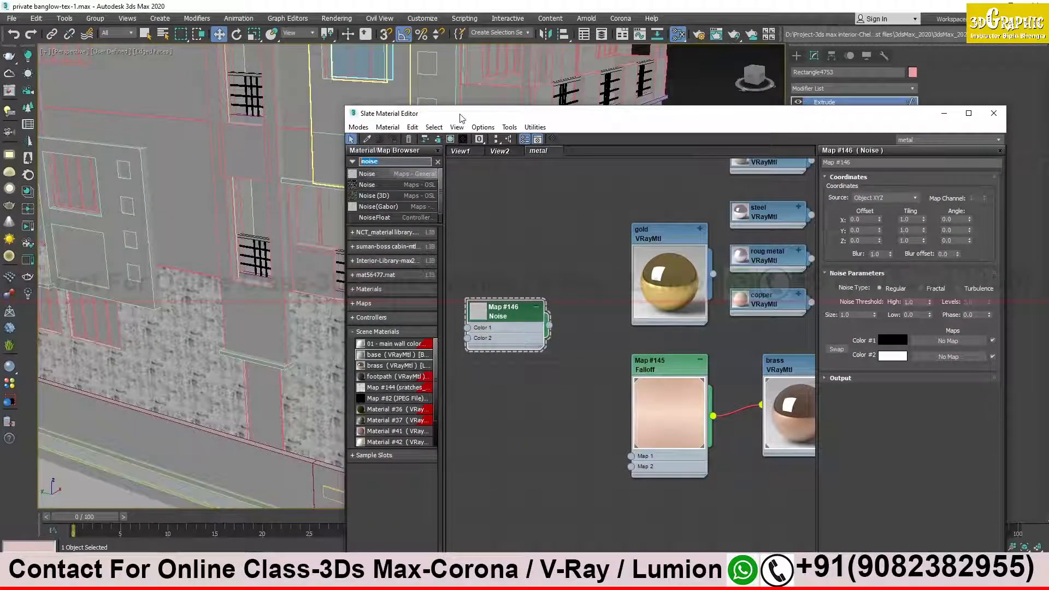
drag(461, 118, 583, 121)
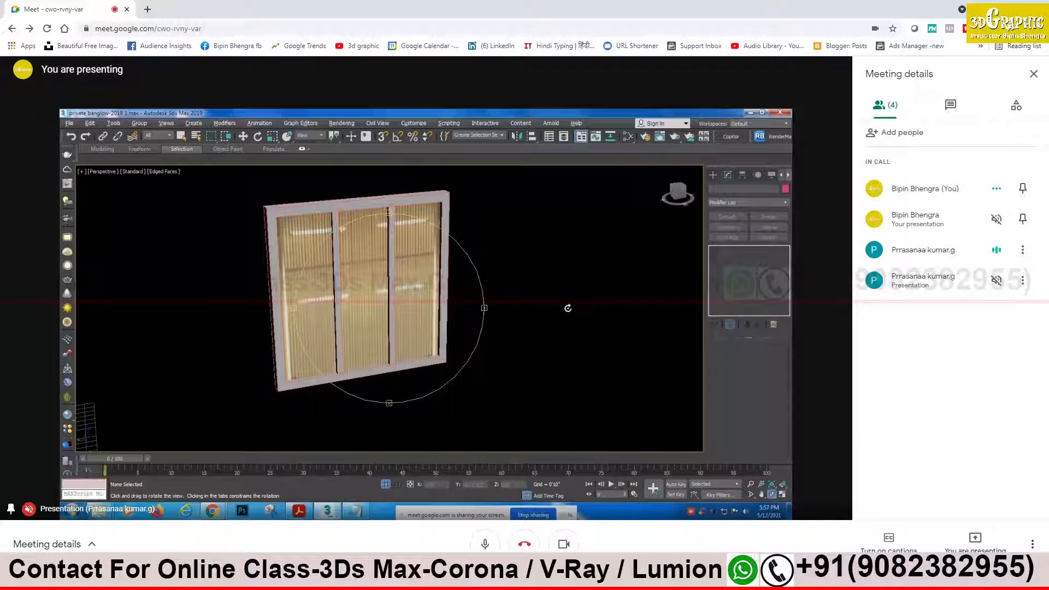
mouse_move(629, 579)
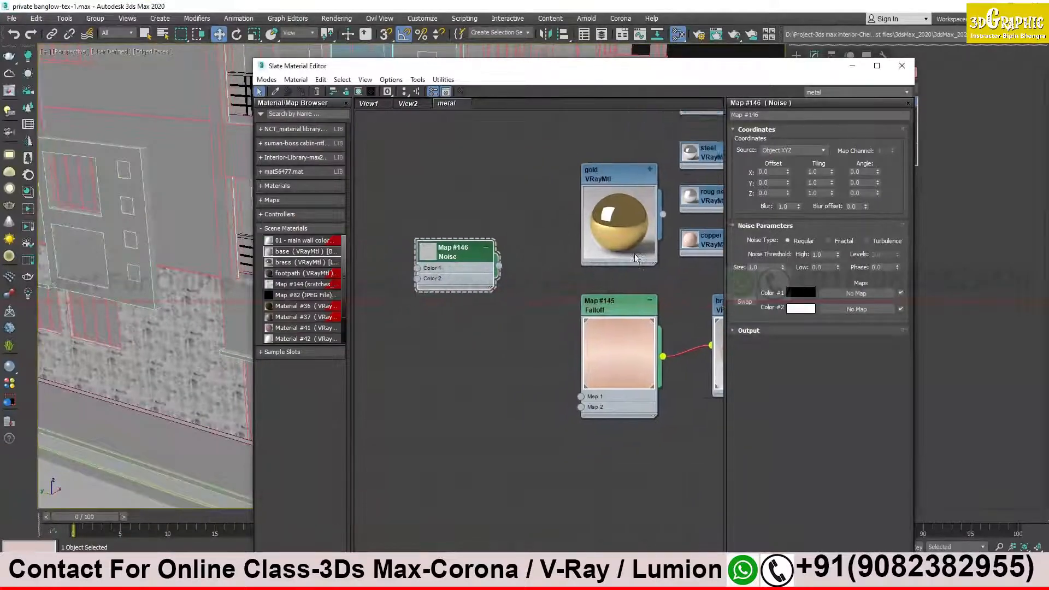
Move the Slate Material Editor clear of the viewport, try shifting the selected window pane, and undo that move.
middle_drag(560, 295, 569, 237)
middle_drag(504, 213, 531, 238)
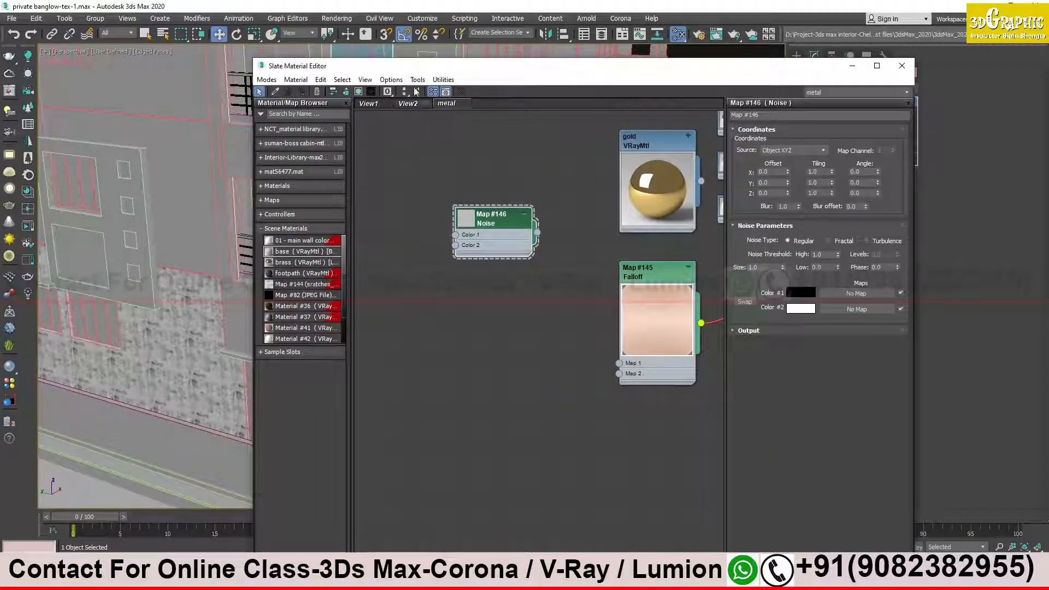
drag(427, 66, 639, 148)
middle_drag(342, 92, 277, 200)
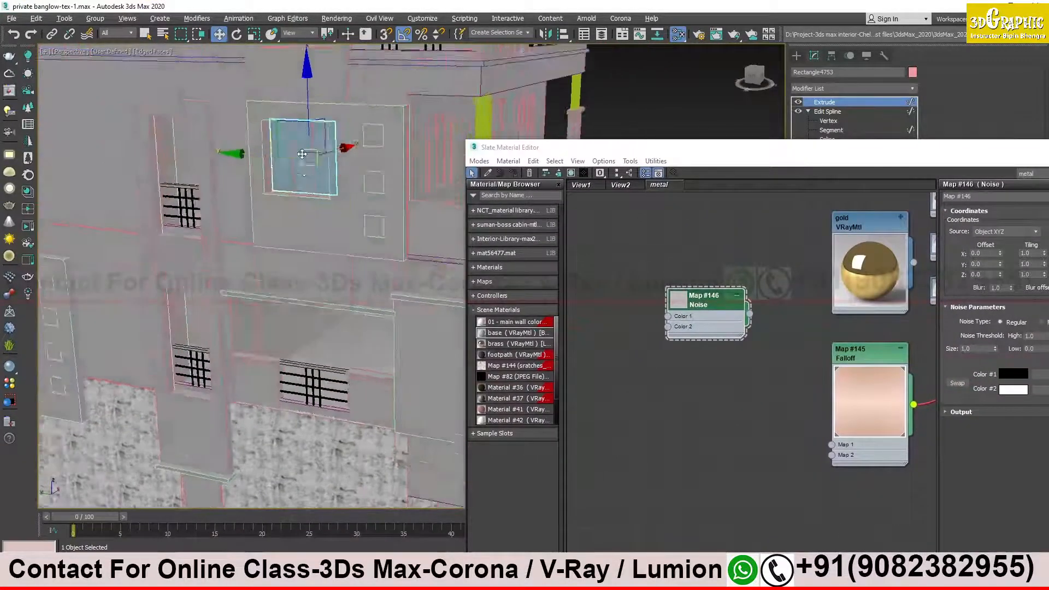
scroll(302, 153, up, 4)
alt+middle_drag(301, 156, 314, 173)
drag(357, 151, 278, 193)
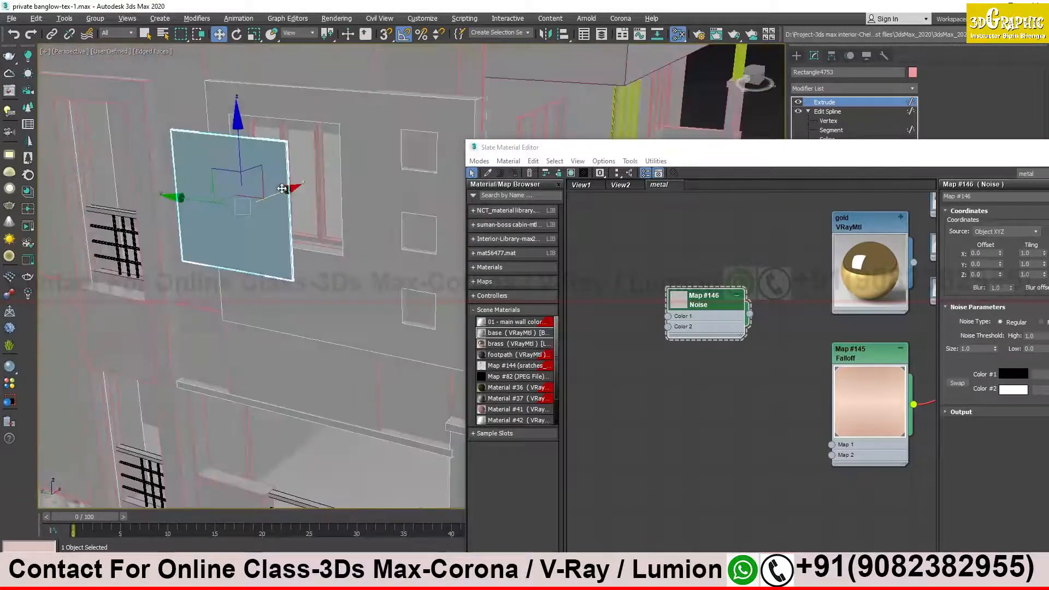
key(ctrl+z)
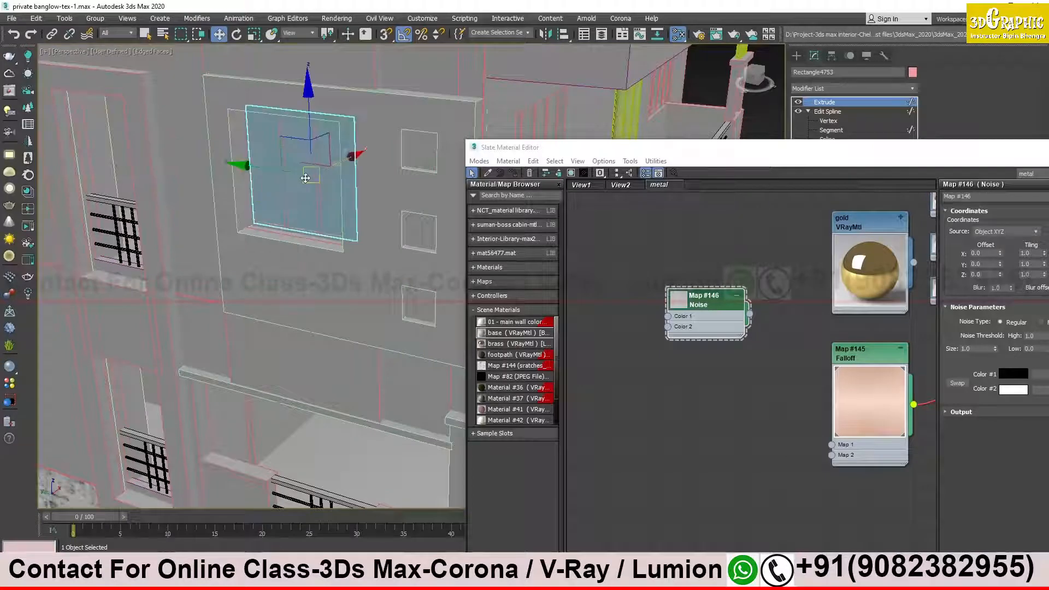
Isolate the selected window pane and shift the Slate Material Editor slightly.
key(alt+q)
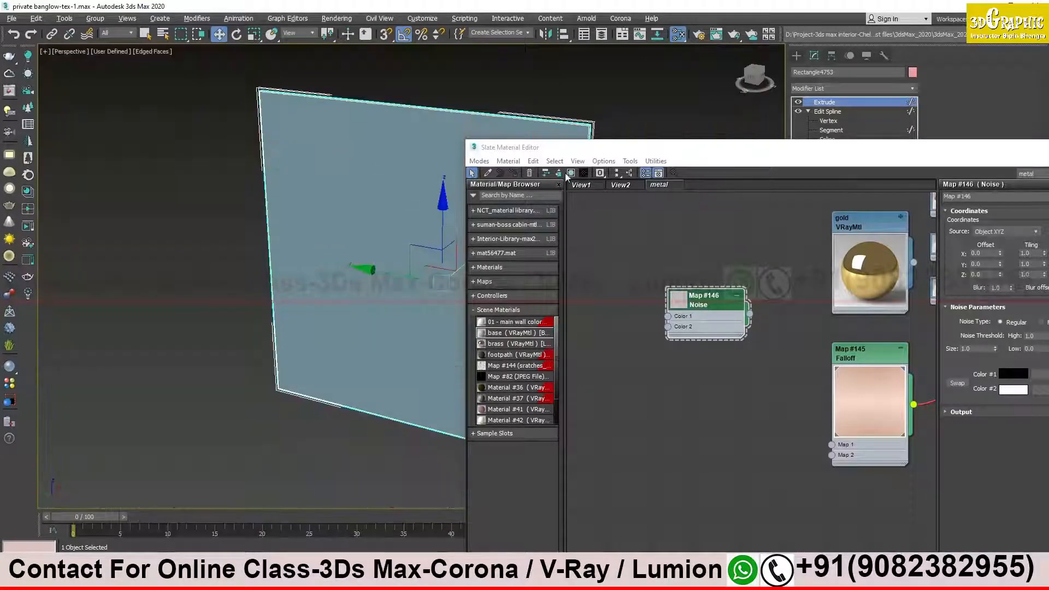
middle_drag(376, 201, 259, 204)
alt+middle_drag(259, 203, 338, 235)
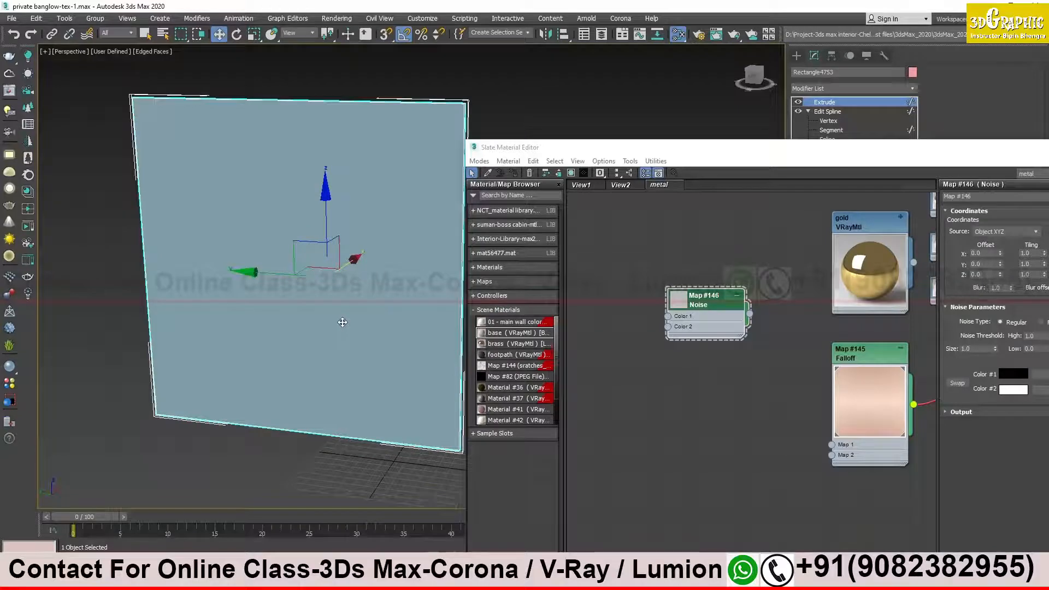
drag(556, 153, 557, 134)
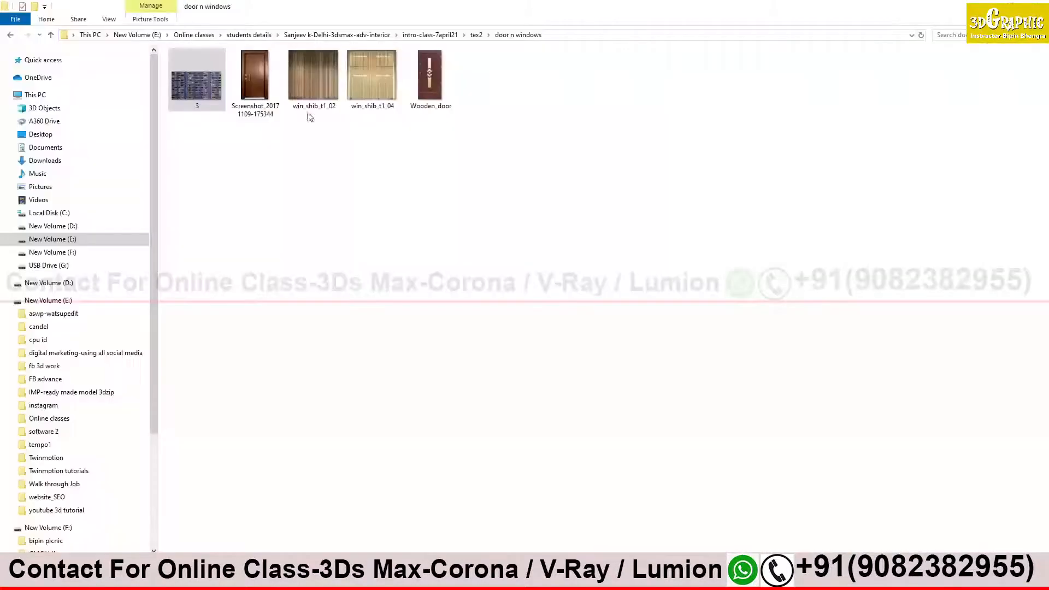
Bring the win_shib_t1_04 image from the door n windows folder into the metal view as a Bitmap map, and minimize the folder window.
drag(452, 5, 697, 539)
drag(547, 541, 82, 290)
drag(314, 363, 669, 363)
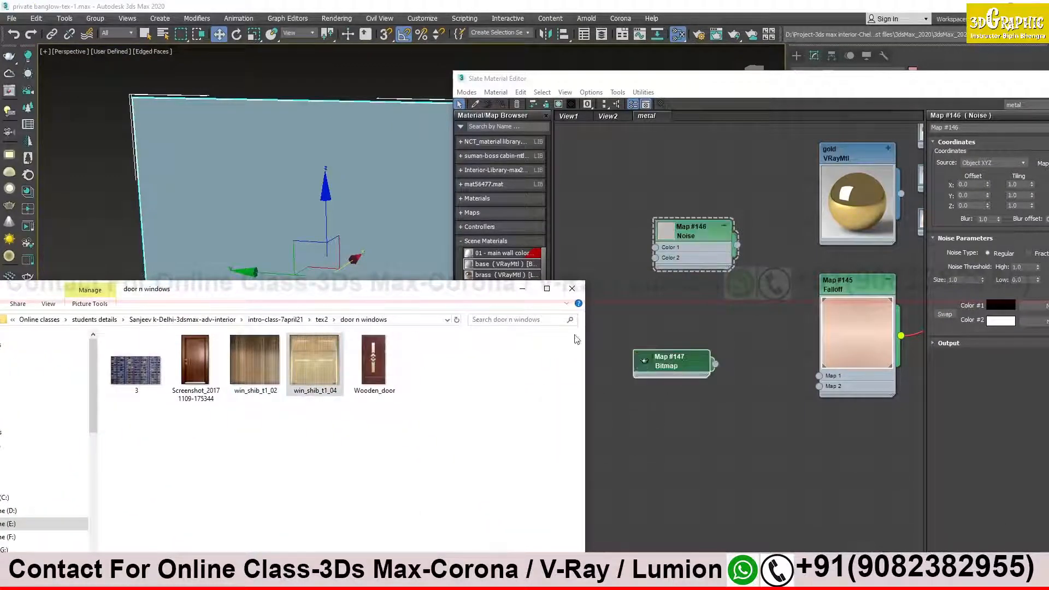
click(522, 289)
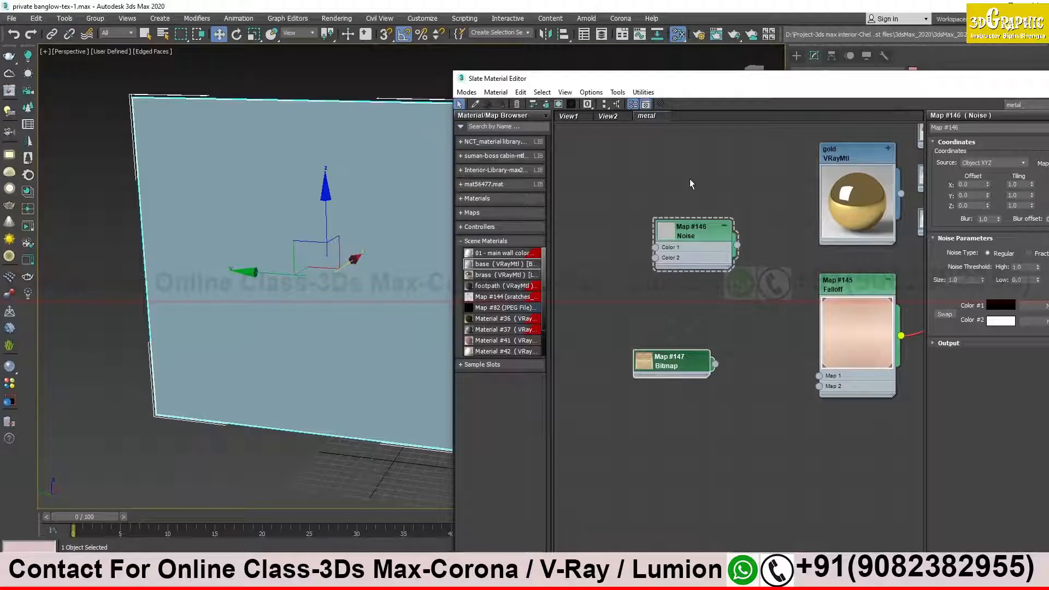
Place the Bitmap node below the Noise node and add a new VRayMtl next to it.
middle_drag(392, 184, 308, 184)
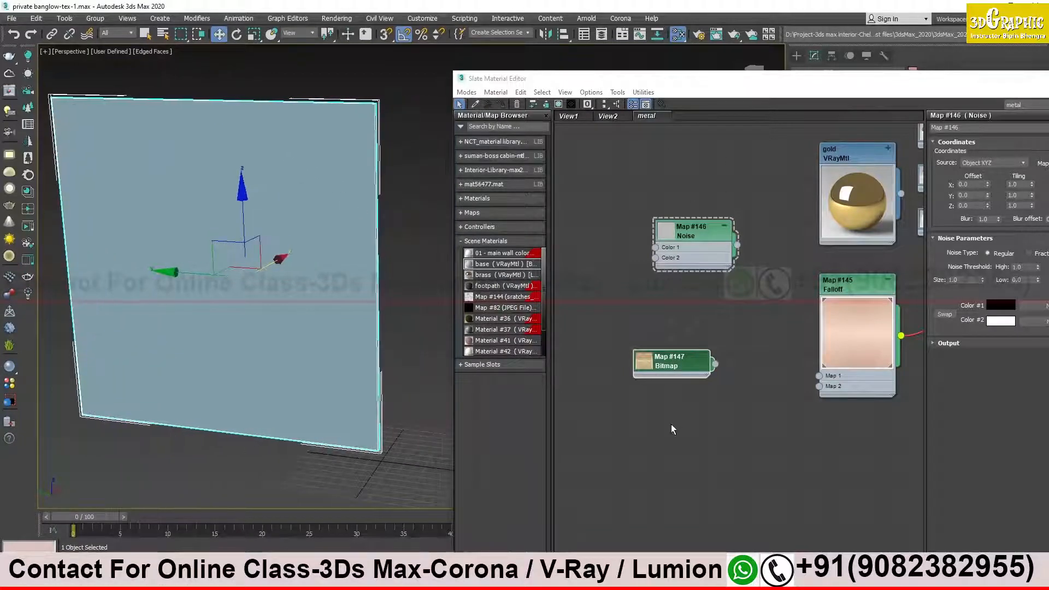
middle_drag(675, 406, 671, 382)
drag(675, 330, 665, 308)
middle_drag(709, 388, 708, 328)
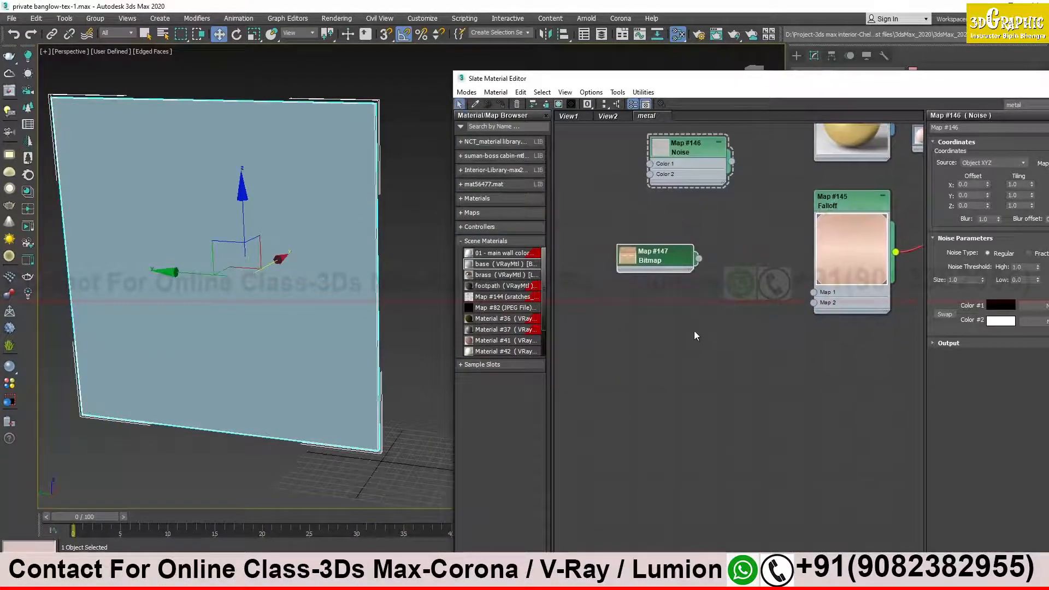
scroll(711, 235, down, 5)
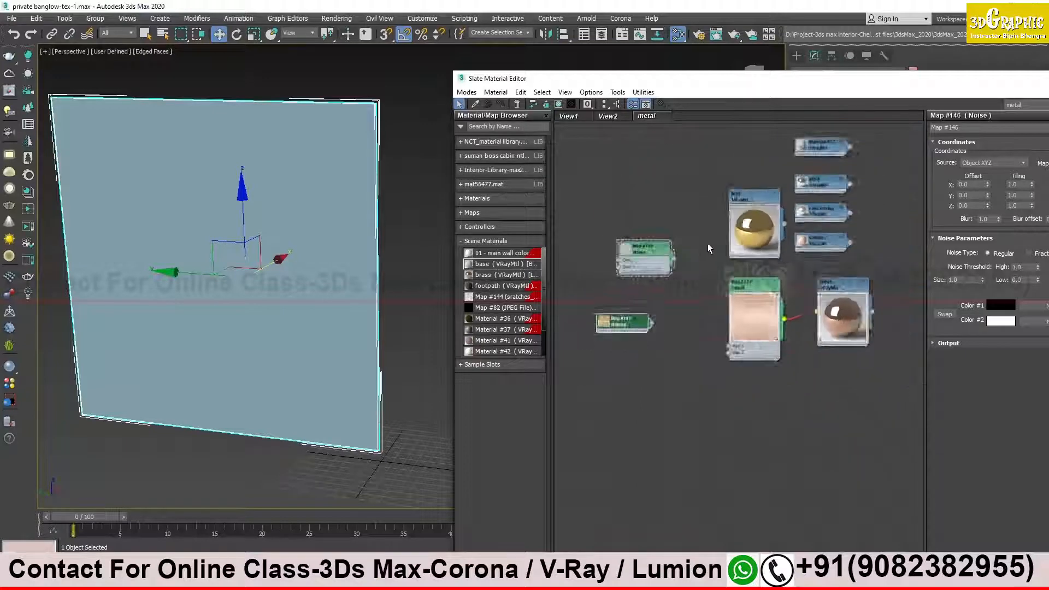
scroll(687, 317, up, 5)
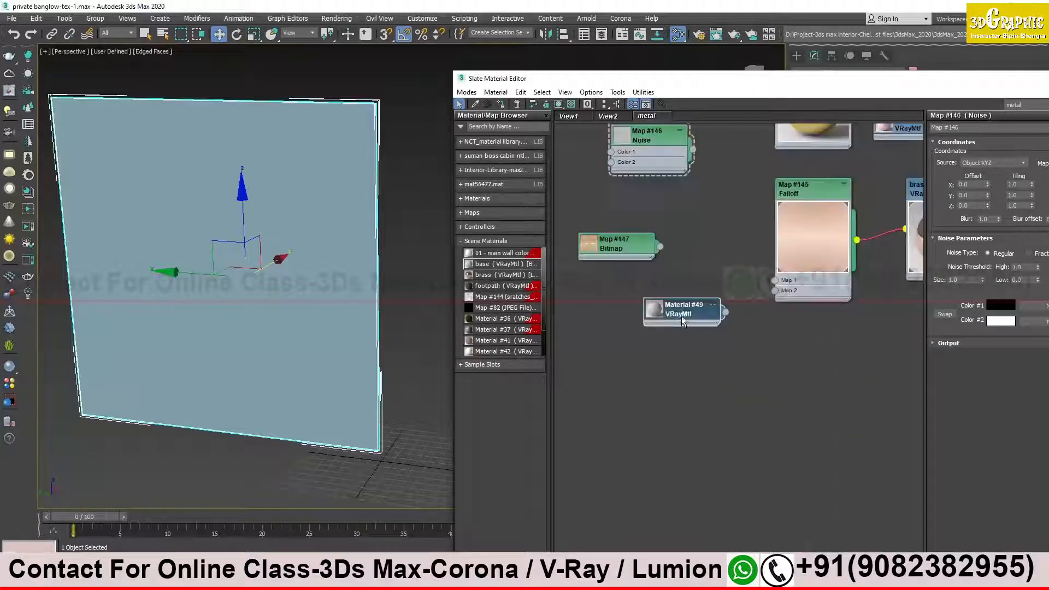
Connect the Bitmap to the new VRayMtl's diffuse map and rename the material curtain.
drag(641, 199, 574, 279)
drag(646, 278, 744, 291)
click(766, 294)
double_click(742, 273)
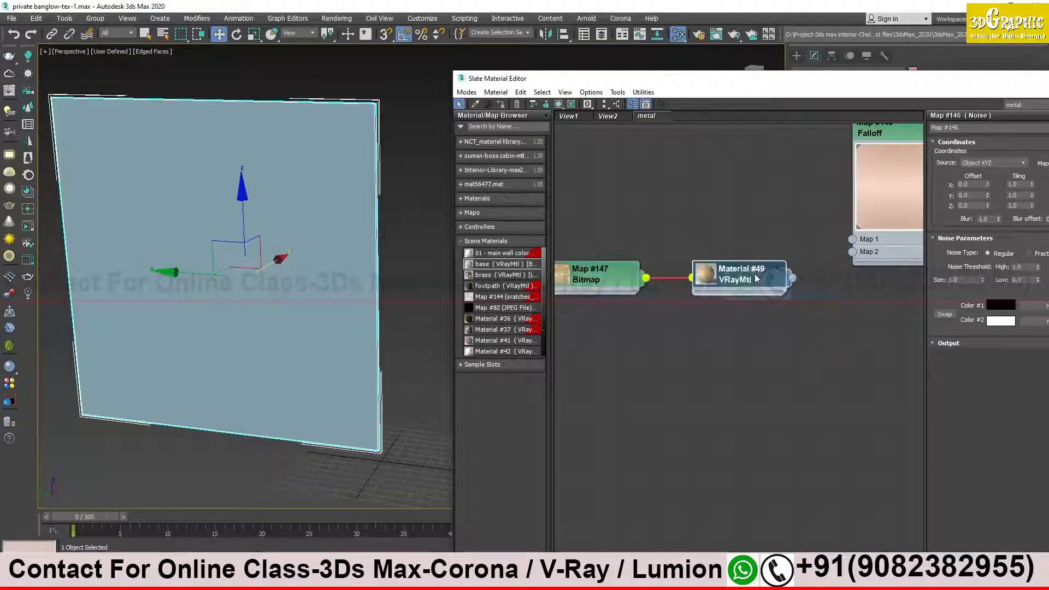
click(996, 129)
text(curtain)
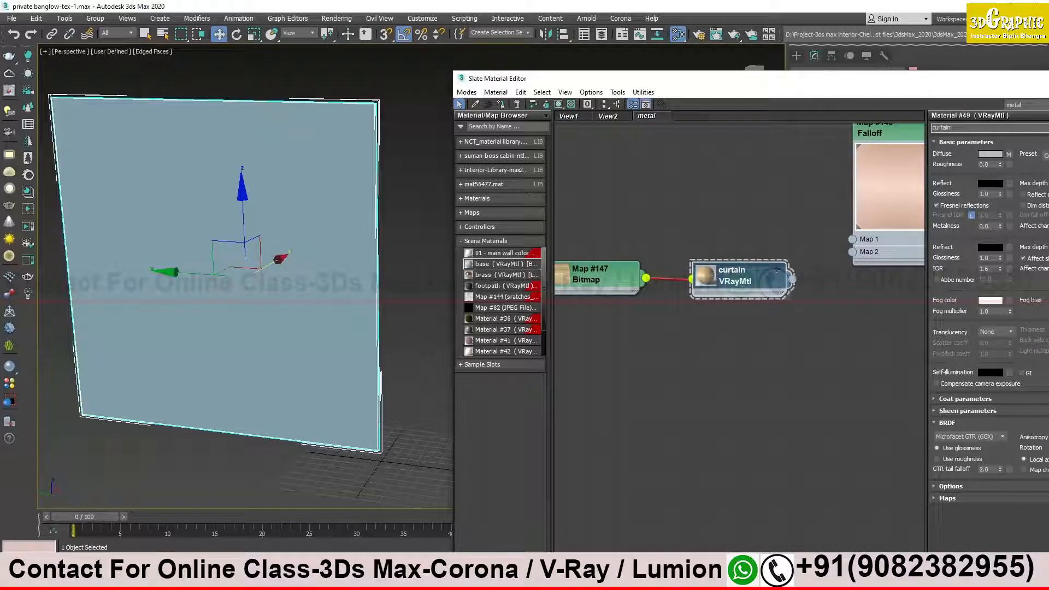
Assign the curtain material to the isolated window pane and show the shaded material in the viewport.
drag(793, 279, 204, 169)
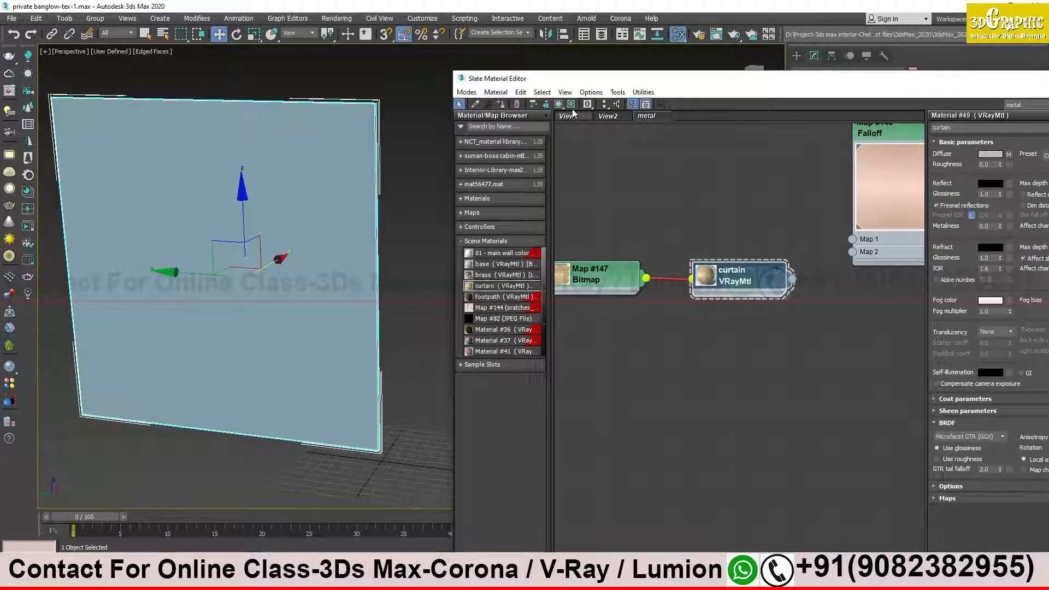
click(559, 103)
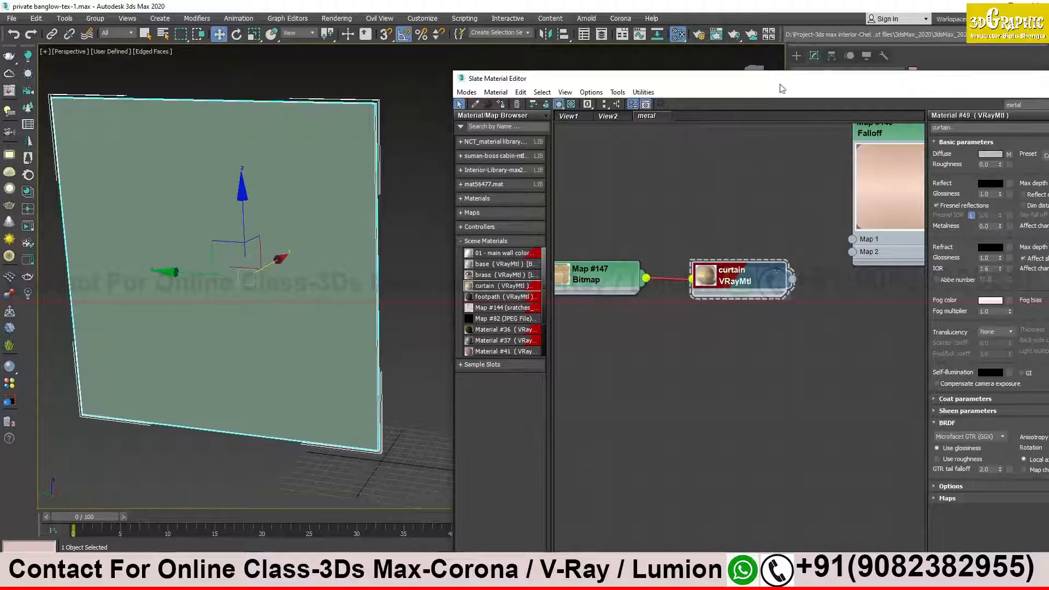
Apply a UVW Map modifier with Box mapping to the window pane.
drag(776, 85, 820, 265)
click(845, 88)
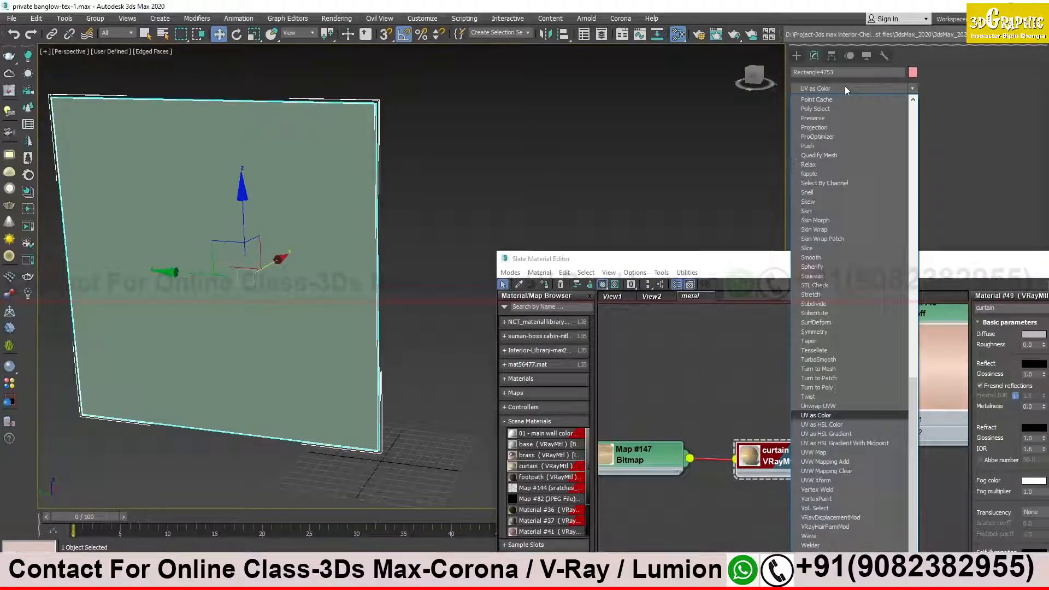
key(Down)
key(Down)
key(Down)
key(Down)
key(Return)
drag(795, 260, 832, 405)
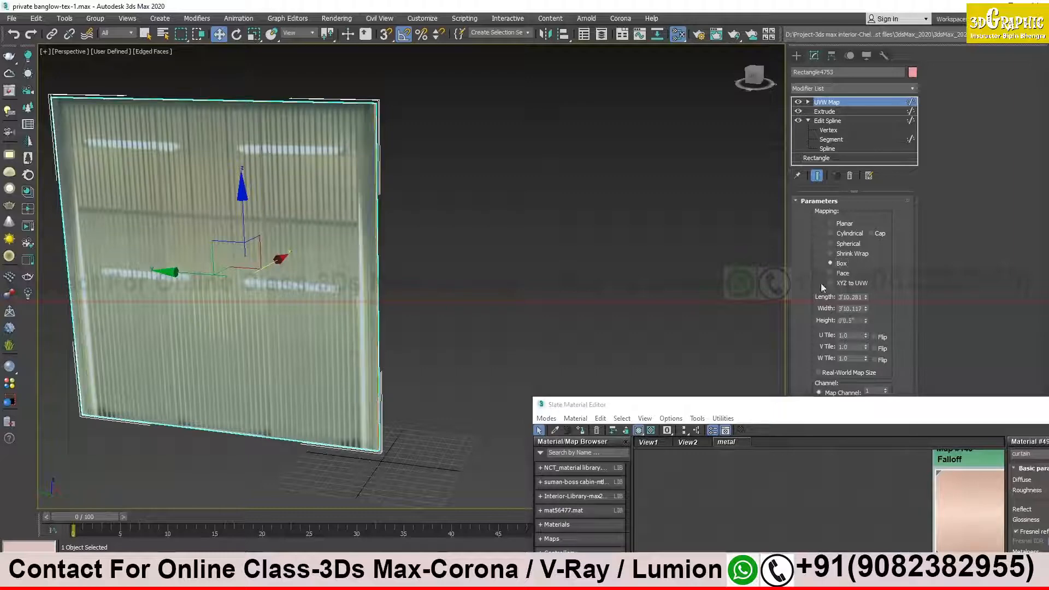
drag(728, 435, 625, 169)
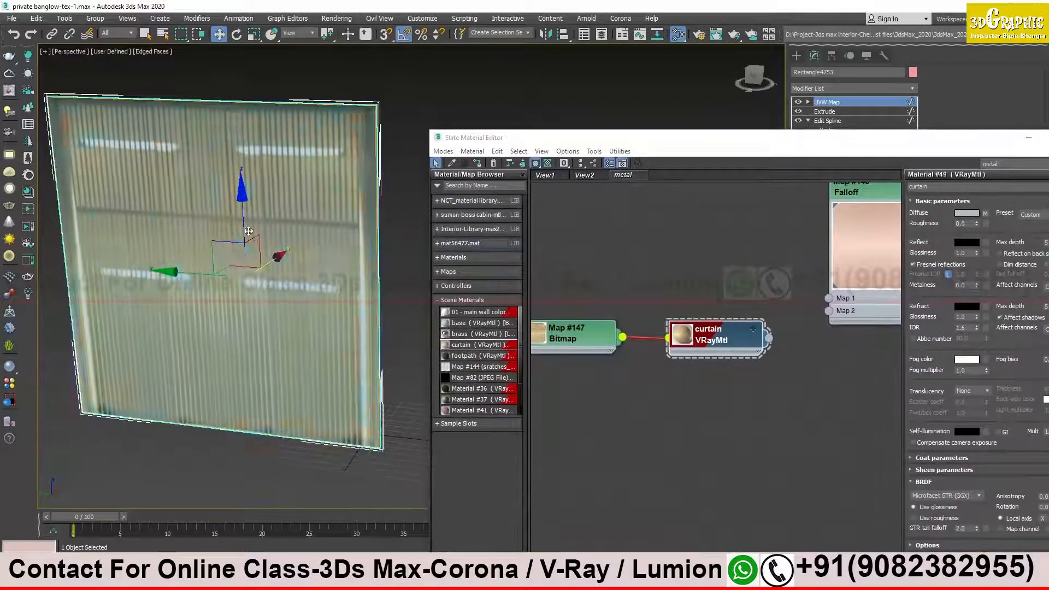
Deselect the window pane and examine how the curtain texture is mapped across it from a wider angle.
middle_drag(645, 294, 734, 281)
alt+middle_drag(363, 210, 377, 206)
drag(462, 143, 485, 143)
click(409, 165)
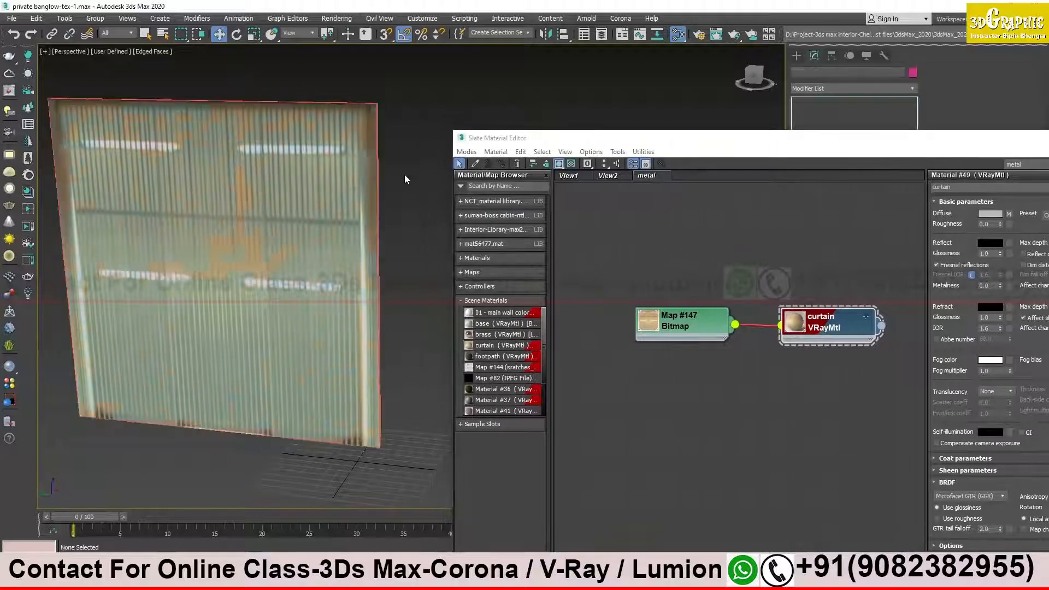
middle_drag(374, 238, 375, 298)
scroll(375, 230, down, 4)
alt+middle_drag(374, 207, 283, 287)
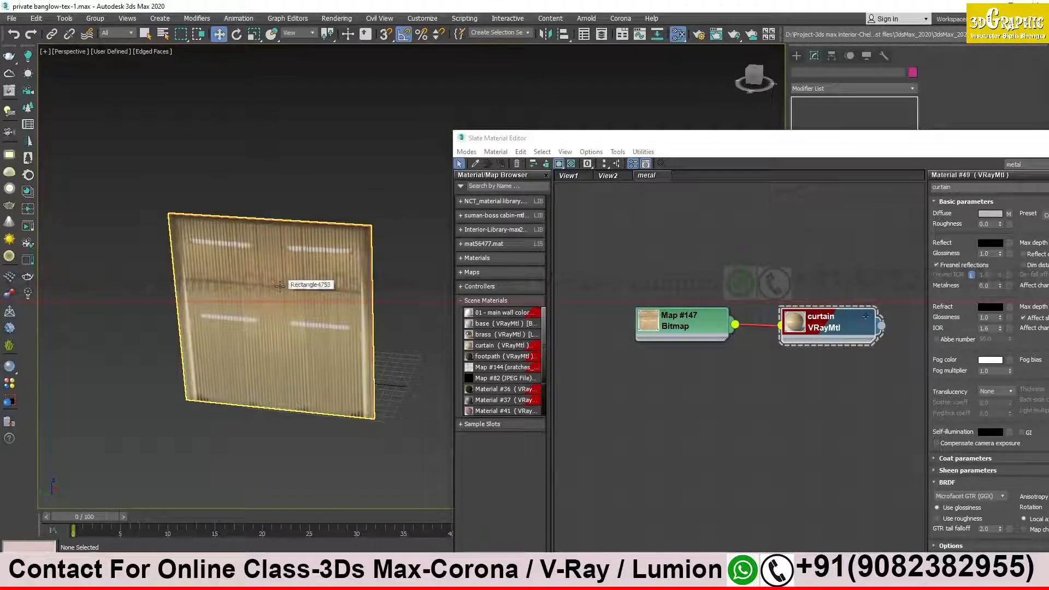
middle_drag(280, 286, 297, 234)
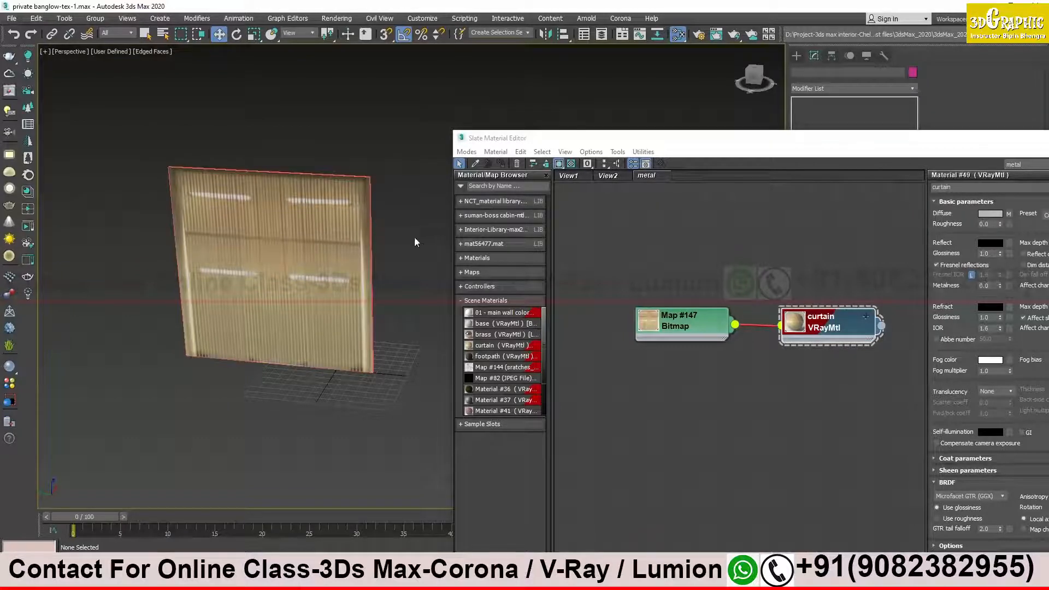
middle_drag(404, 257, 385, 238)
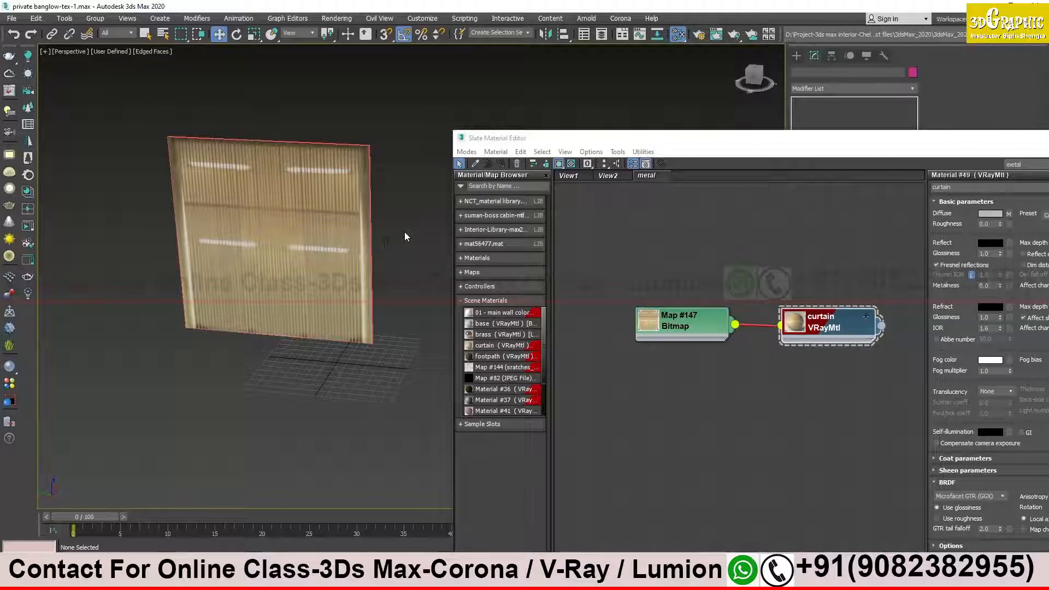
Enable GI for the self-illumination of the curtain material.
drag(650, 138, 611, 76)
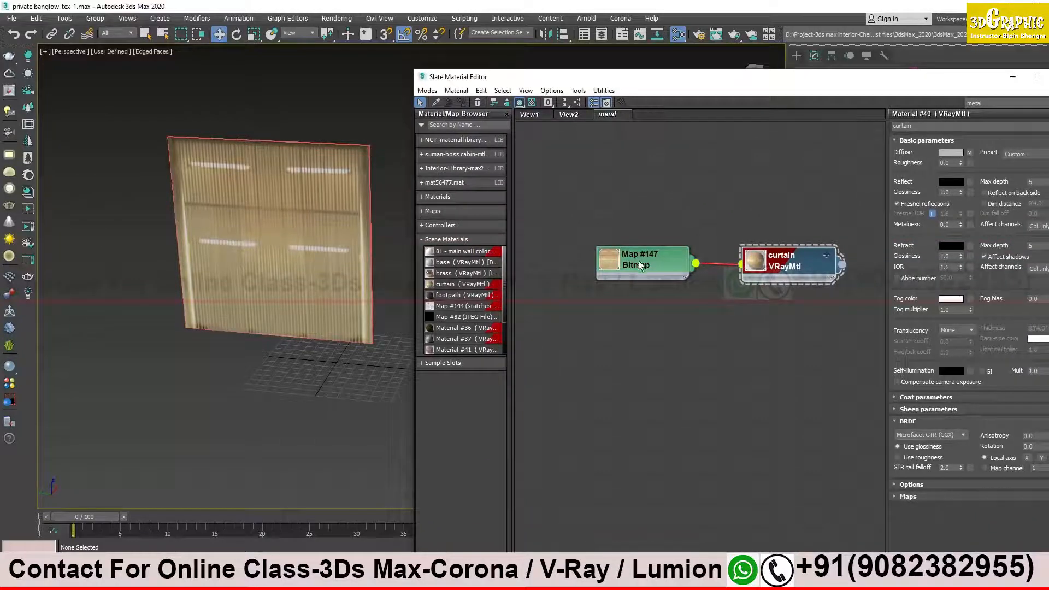
drag(788, 265, 772, 264)
drag(665, 266, 657, 266)
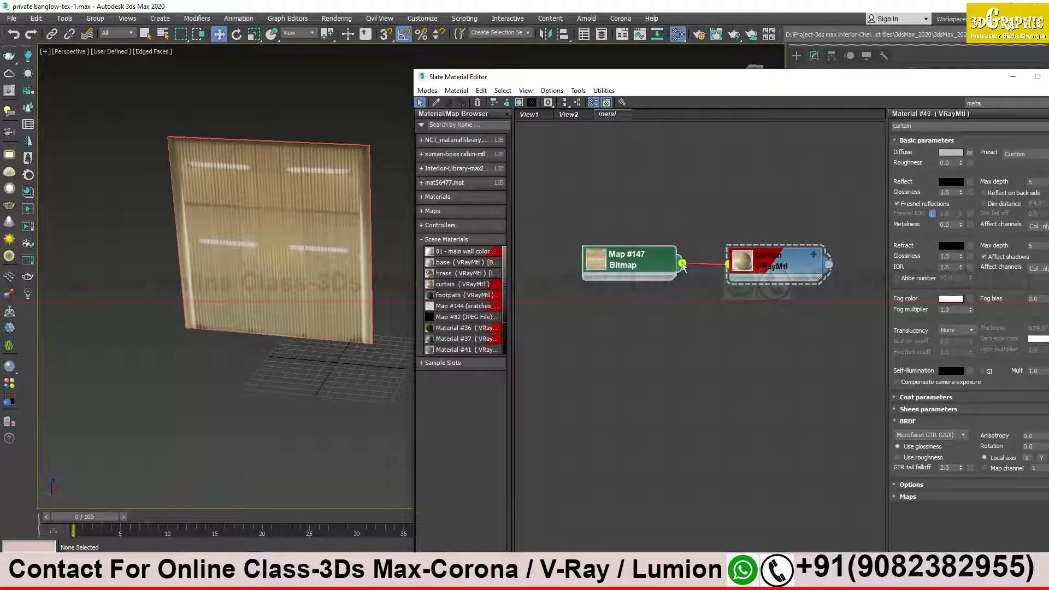
drag(715, 79, 608, 71)
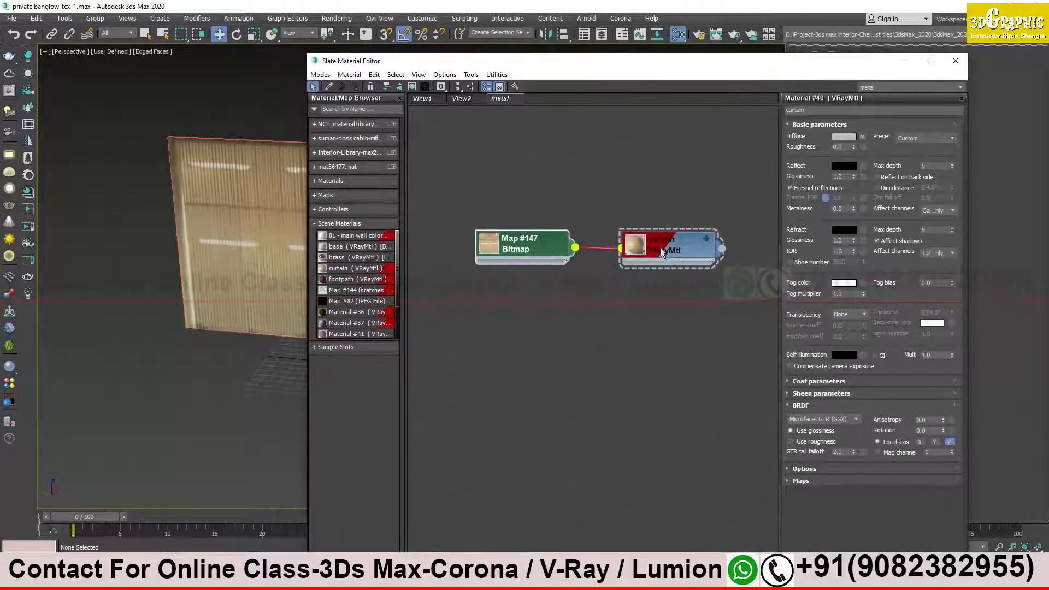
click(632, 244)
drag(656, 247, 658, 250)
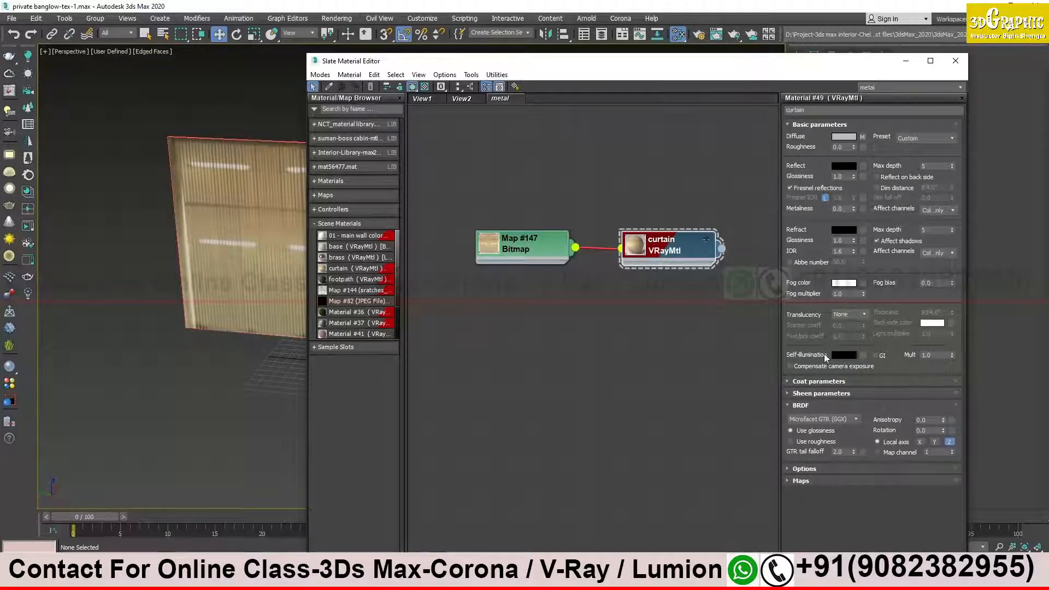
click(863, 356)
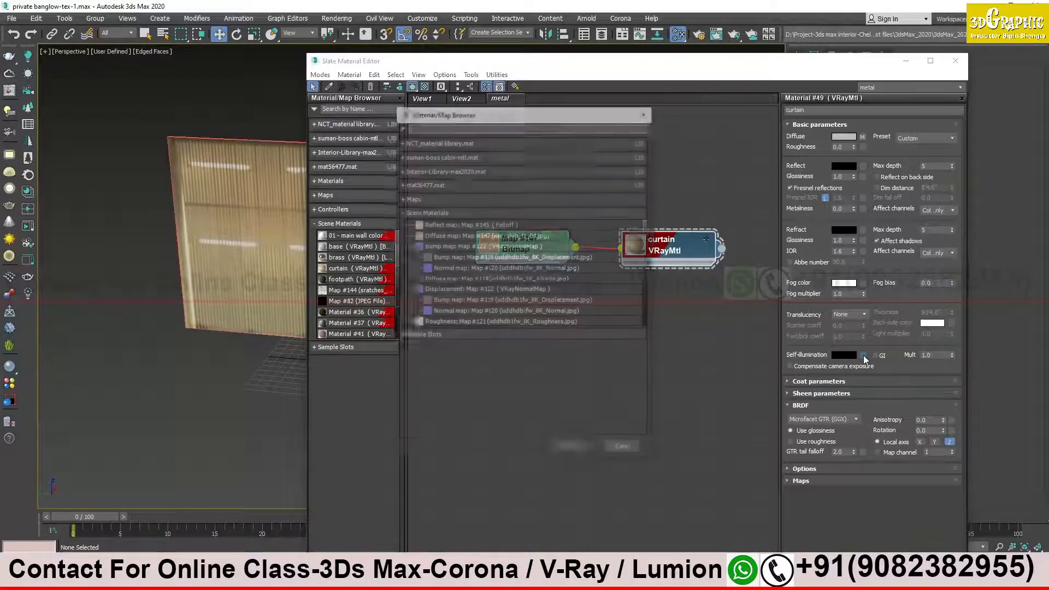
click(647, 112)
click(876, 356)
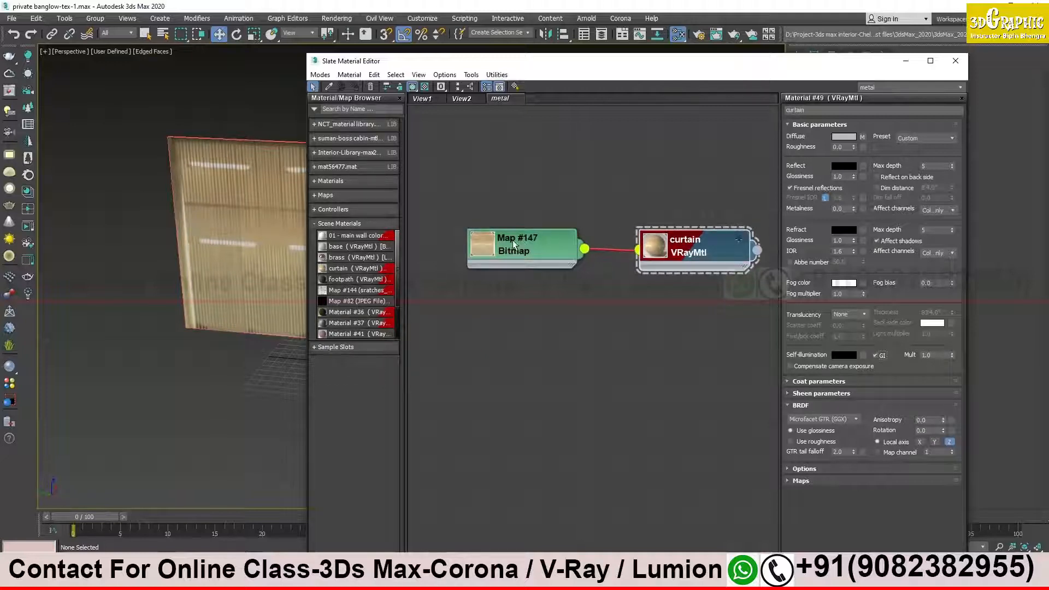
Open a separate preview window for the curtain Bitmap map, enlarge it and place it over the viewport.
scroll(523, 245, up, 1)
right_click(529, 242)
click(584, 295)
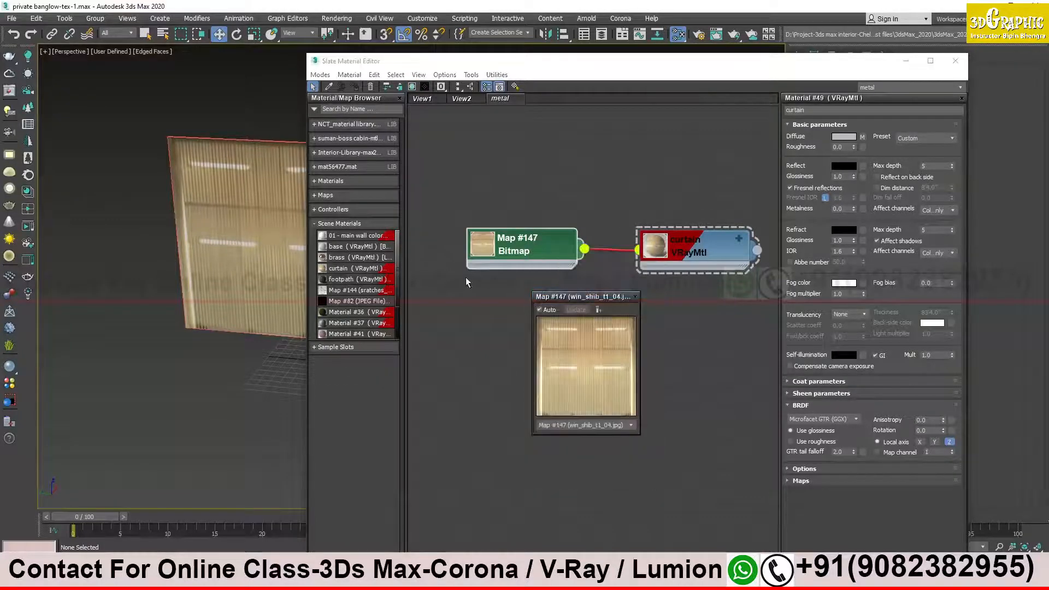
drag(531, 291, 445, 228)
drag(525, 238, 159, 141)
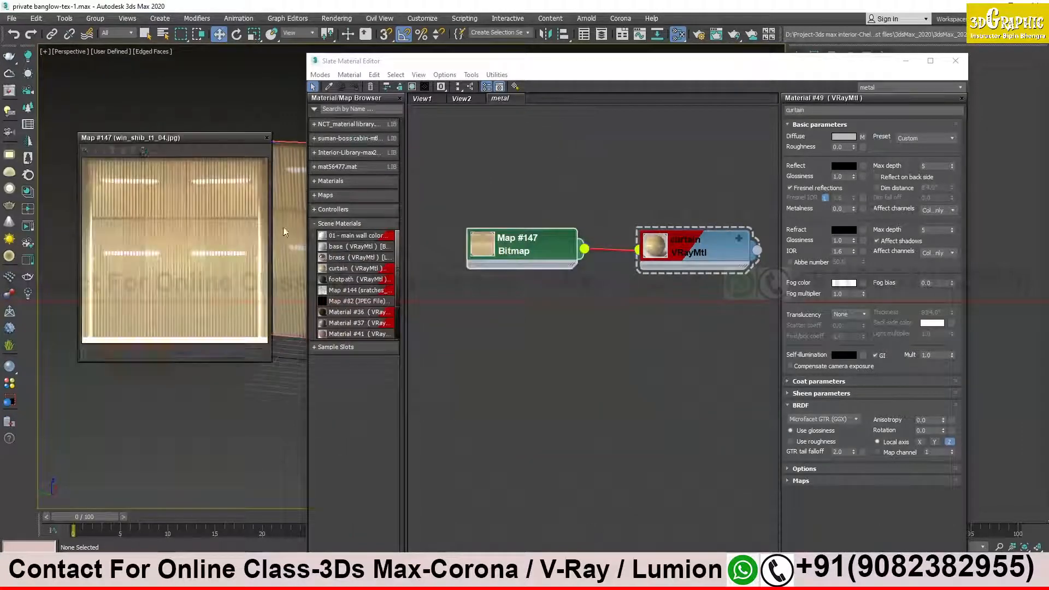
Try a self-illumination multiplier of 5 on the curtain material and set it back to 1.
click(941, 356)
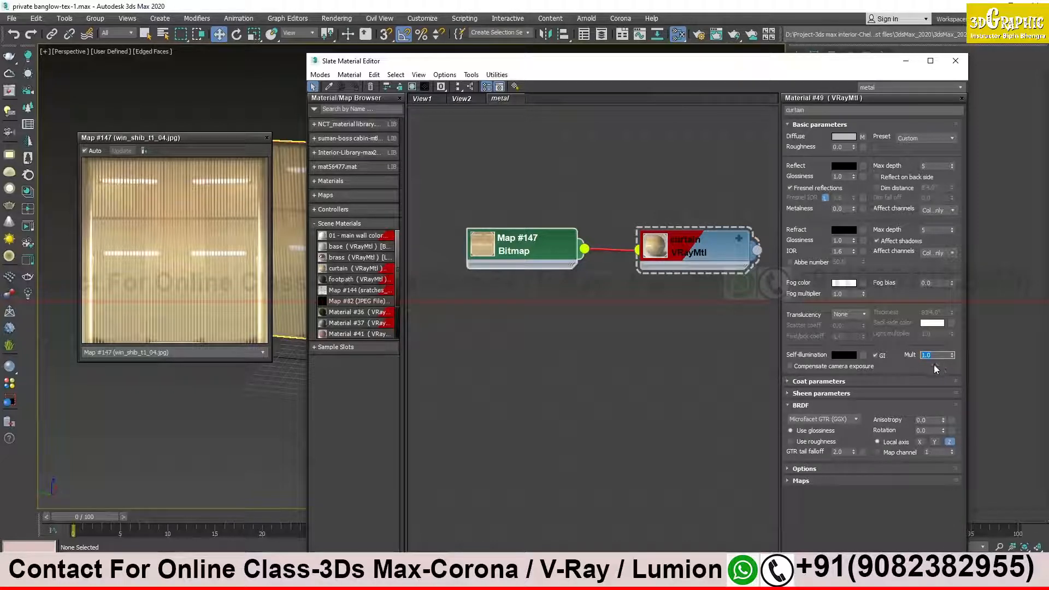
text(5)
key(Return)
mouse_move(211, 144)
mouse_down()
mouse_move(243, 168)
mouse_move(223, 133)
mouse_up()
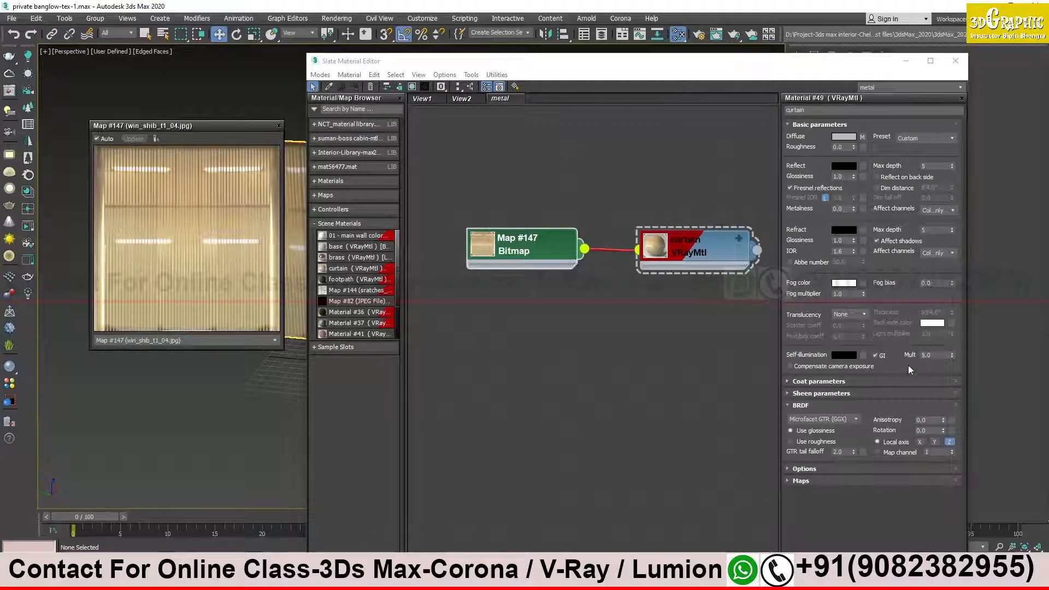
drag(936, 357, 892, 368)
text(1)
key(Return)
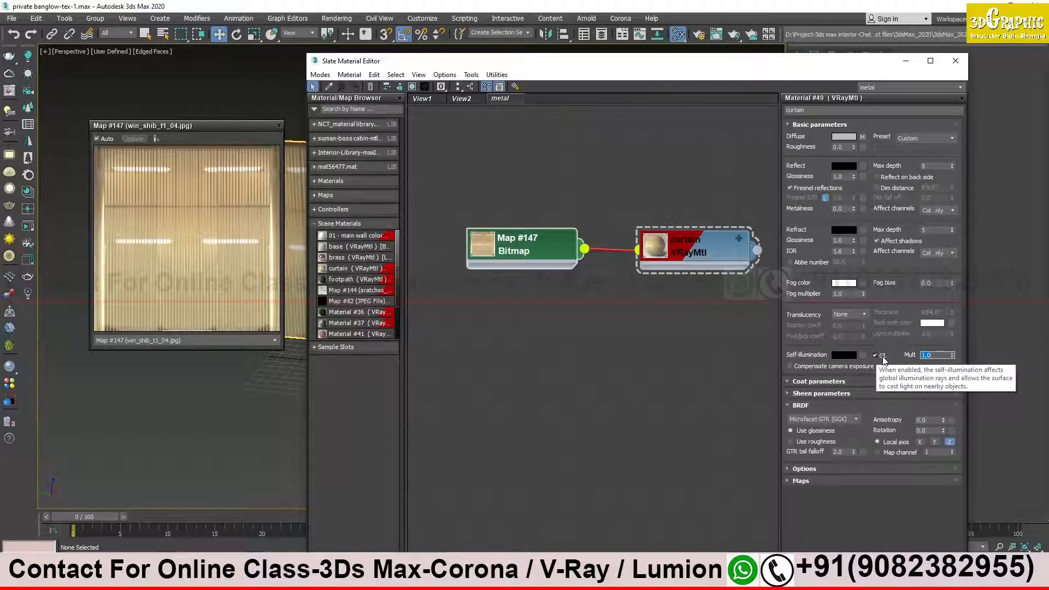
Try grey self-illumination colors of 158 and 127 on the curtain material, compare the pane with the bitmap preview, and cancel the color change.
click(851, 356)
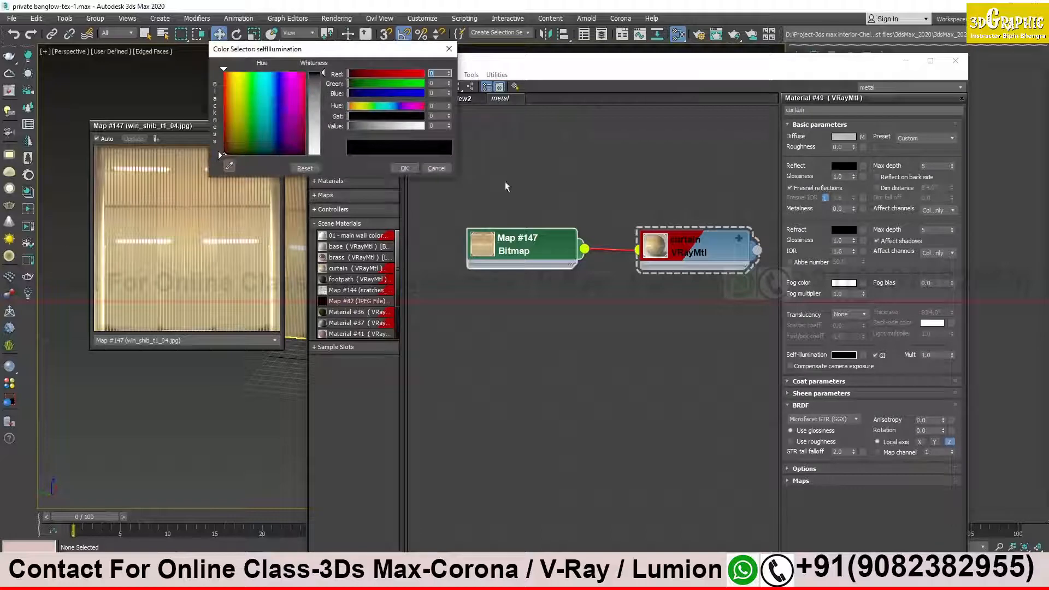
click(437, 172)
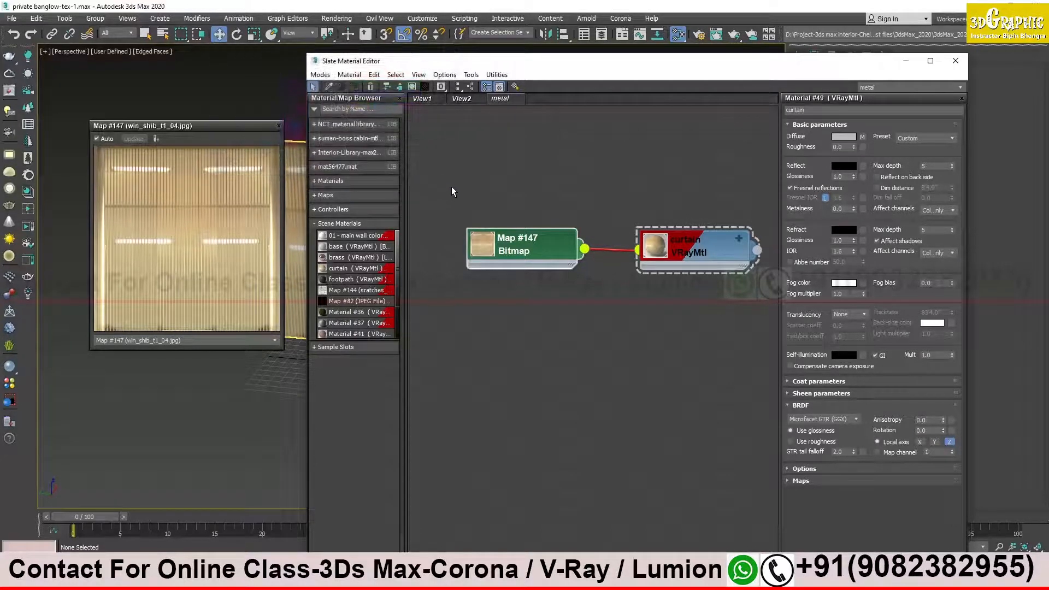
click(849, 356)
text(153)
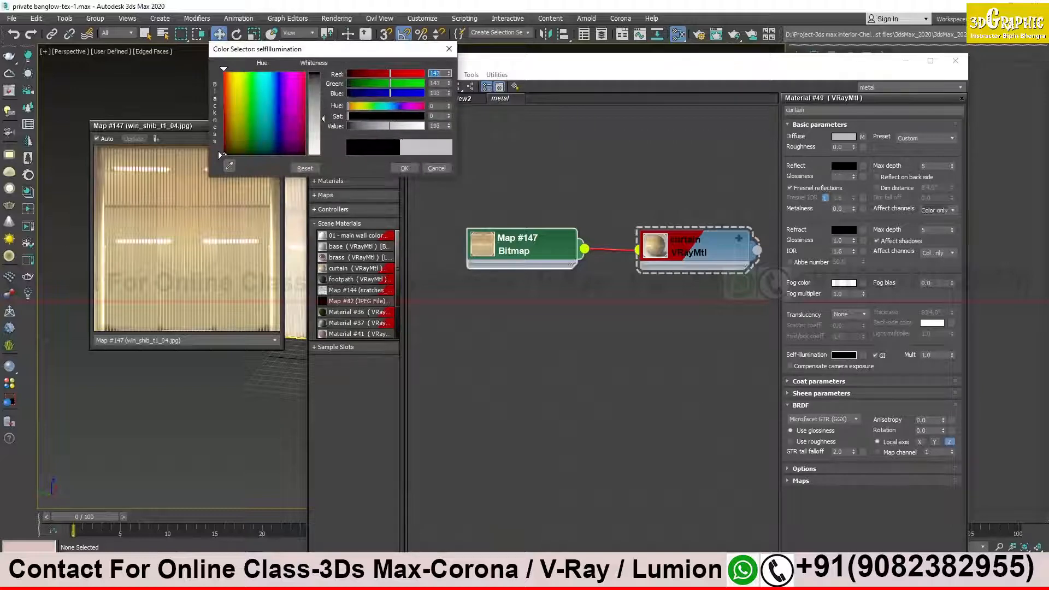
drag(246, 48, 402, 52)
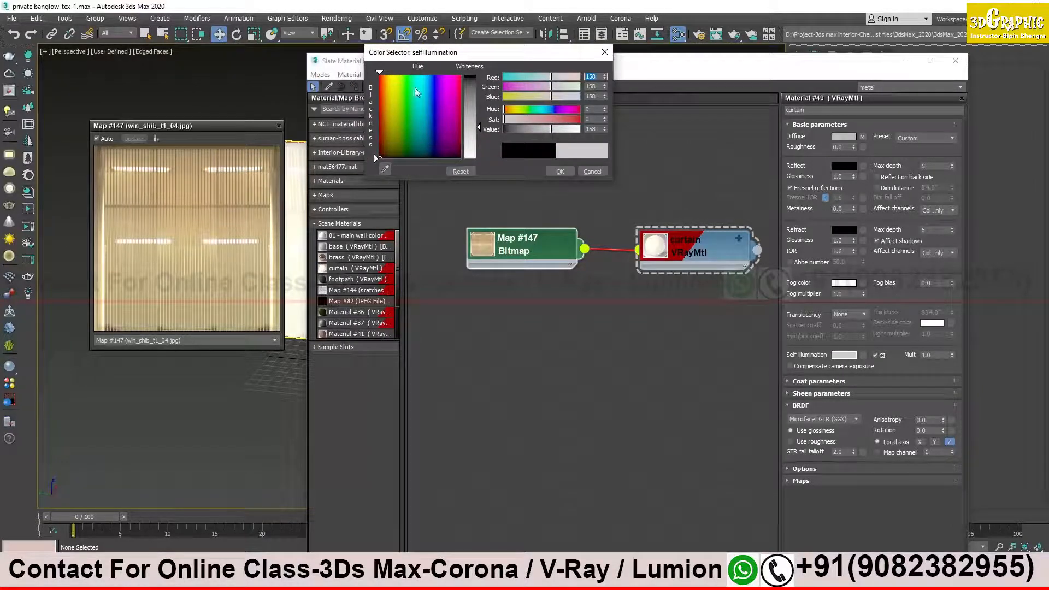
drag(630, 70, 761, 80)
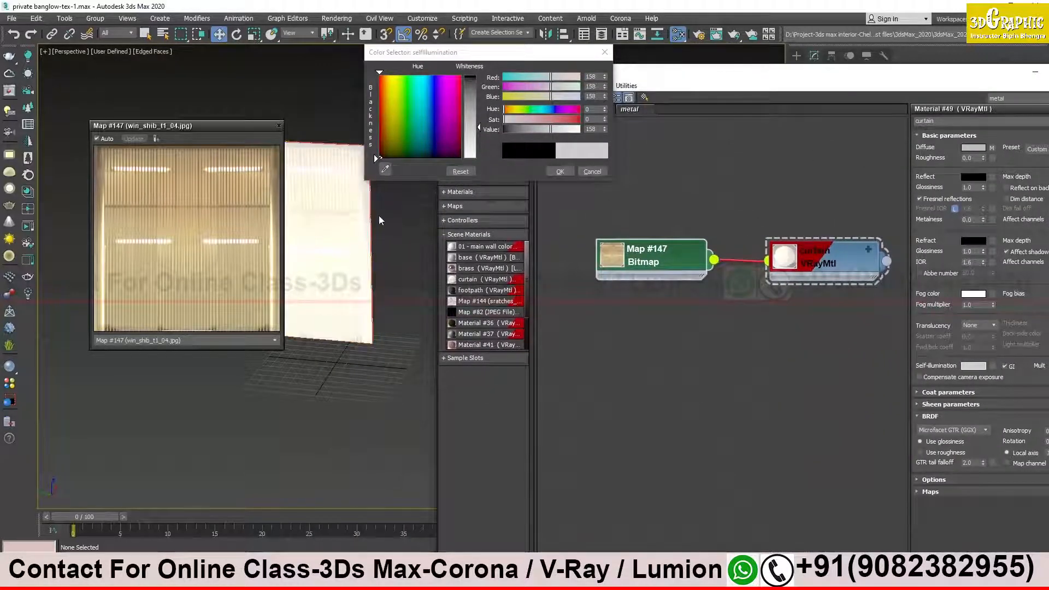
mouse_move(468, 131)
mouse_down()
mouse_move(469, 107)
mouse_move(468, 117)
mouse_up()
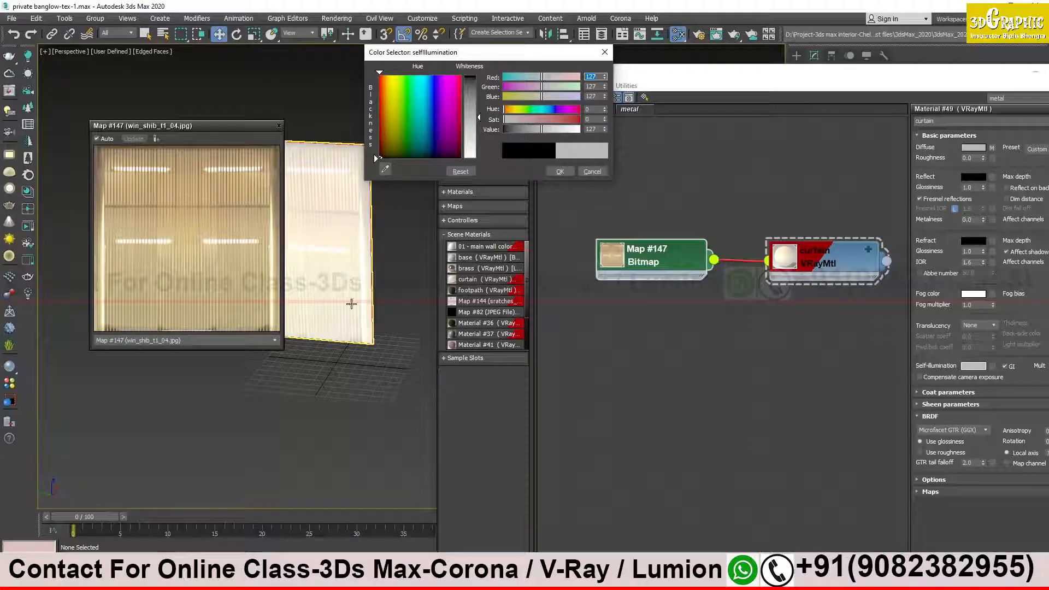
drag(215, 129, 145, 131)
middle_drag(285, 228, 339, 279)
alt+middle_drag(339, 279, 319, 269)
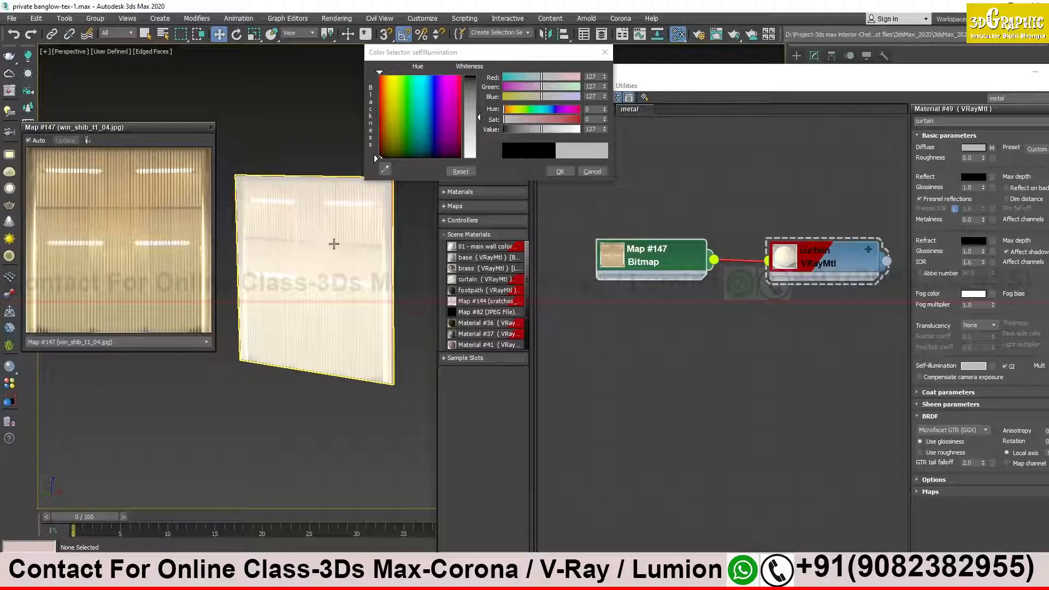
click(461, 171)
click(596, 171)
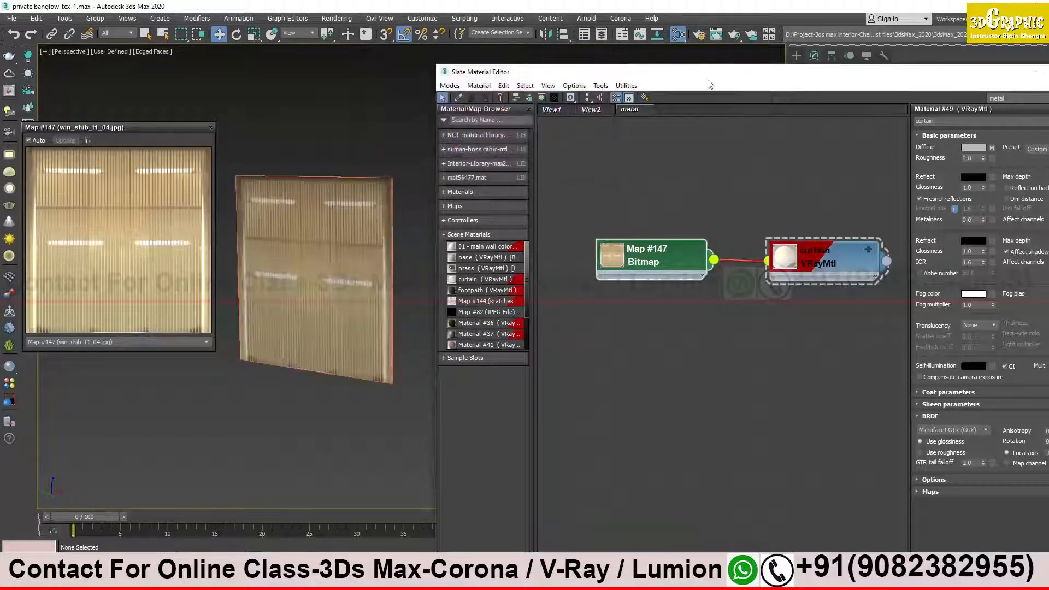
Connect the Bitmap as an Instance to the self-illumination map of the curtain material.
drag(709, 81, 573, 54)
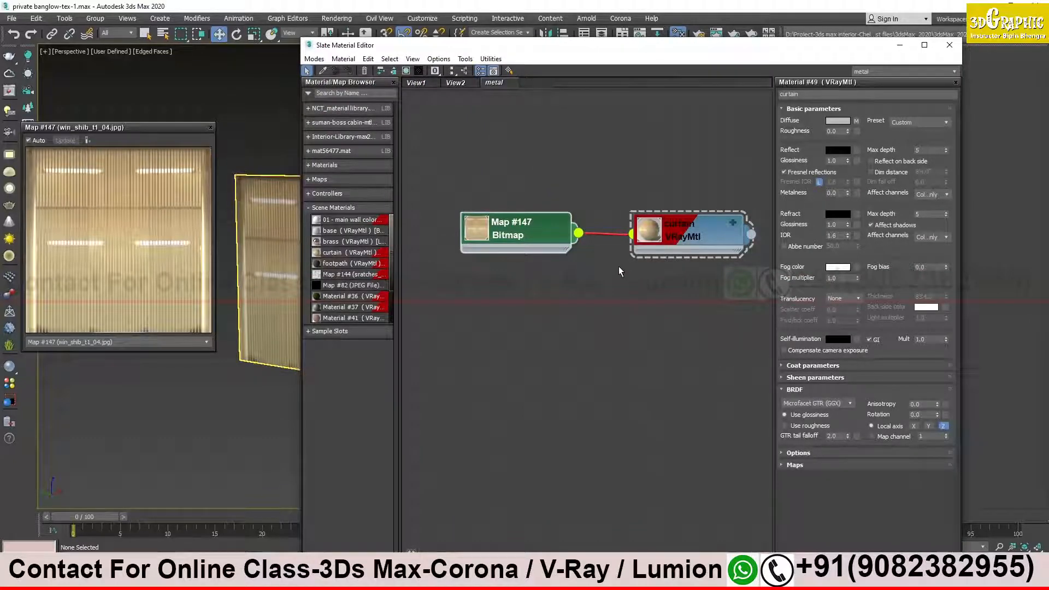
drag(579, 234, 855, 337)
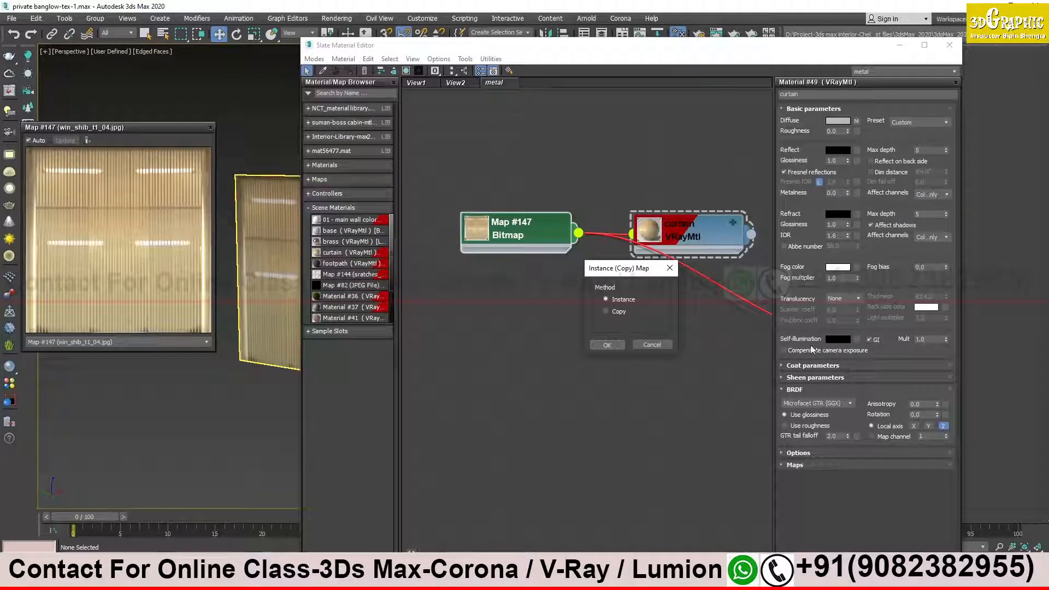
click(608, 345)
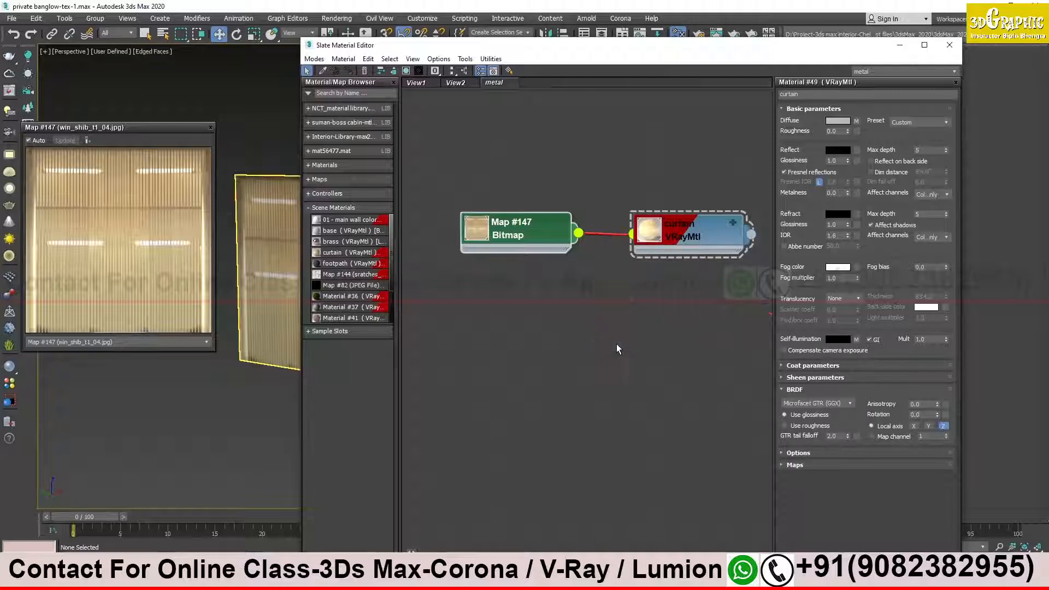
Check the curtain material in an enlarged node preview, collapse it, and align the Bitmap and curtain nodes side by side.
double_click(653, 235)
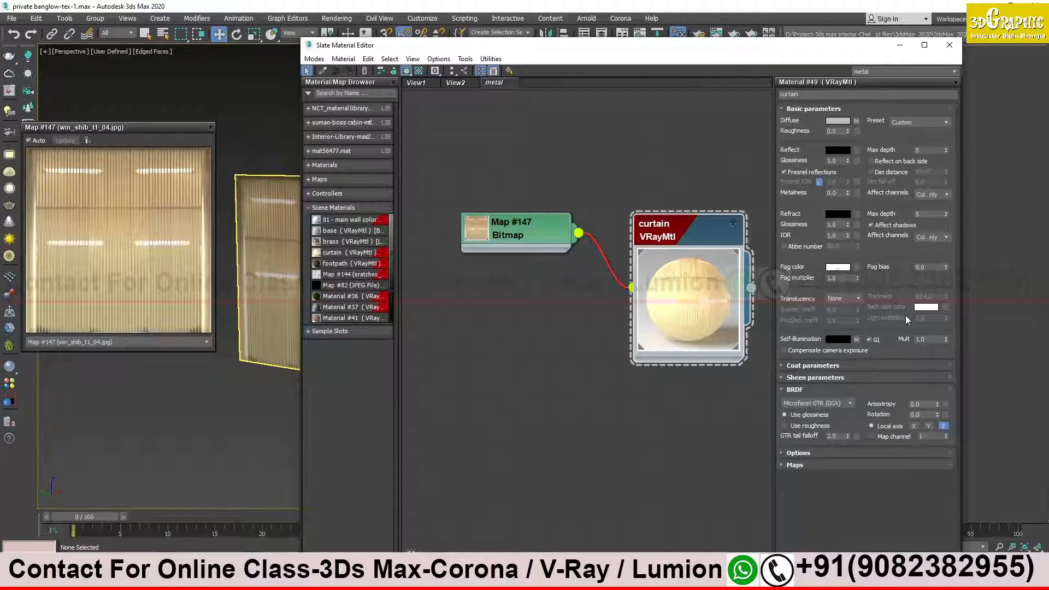
drag(117, 127, 127, 125)
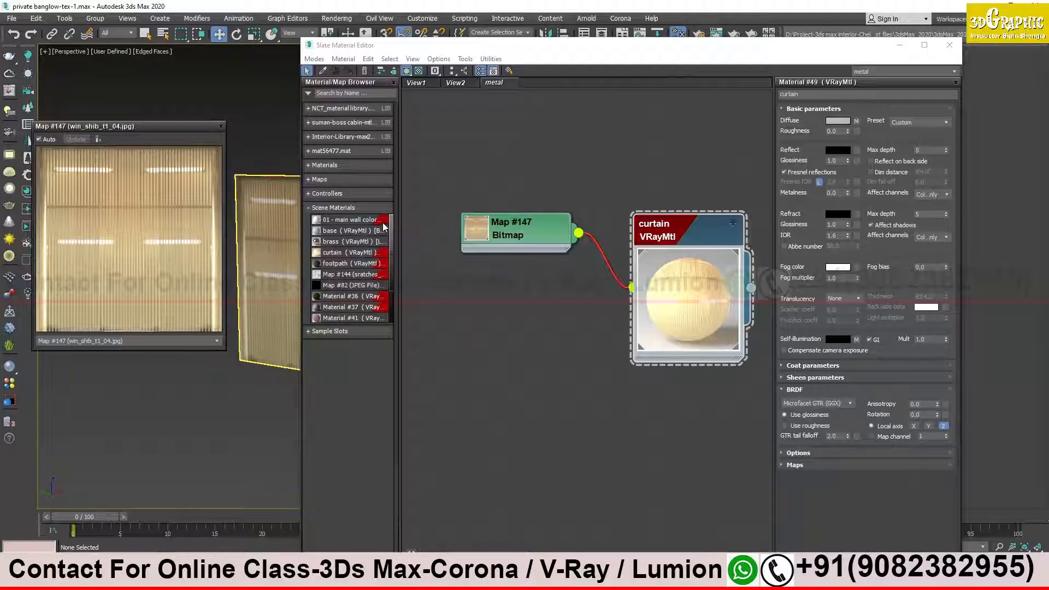
drag(542, 235, 558, 282)
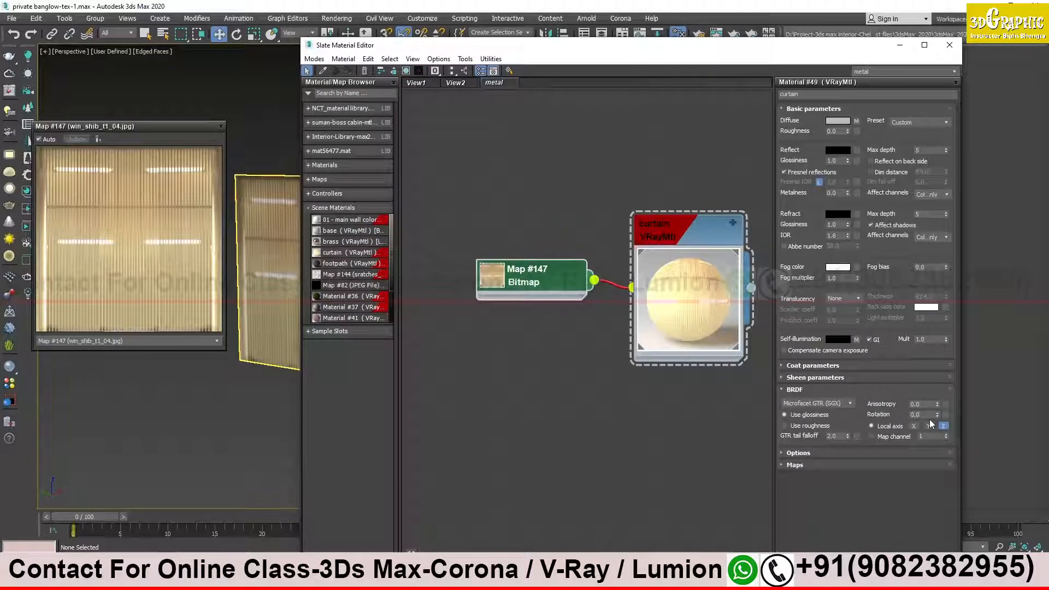
middle_drag(661, 336, 610, 325)
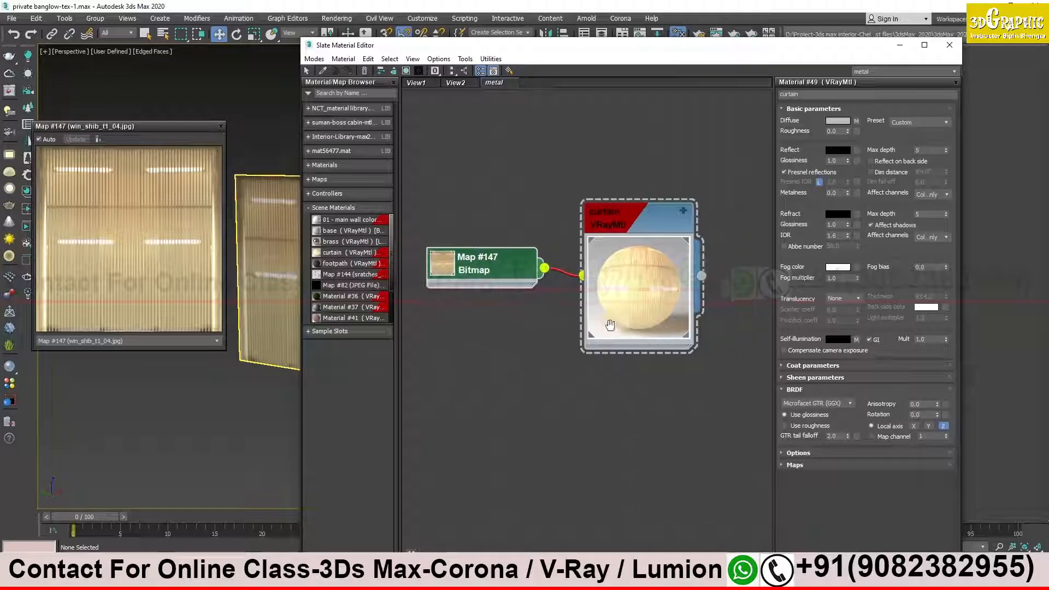
double_click(646, 267)
drag(628, 225, 628, 270)
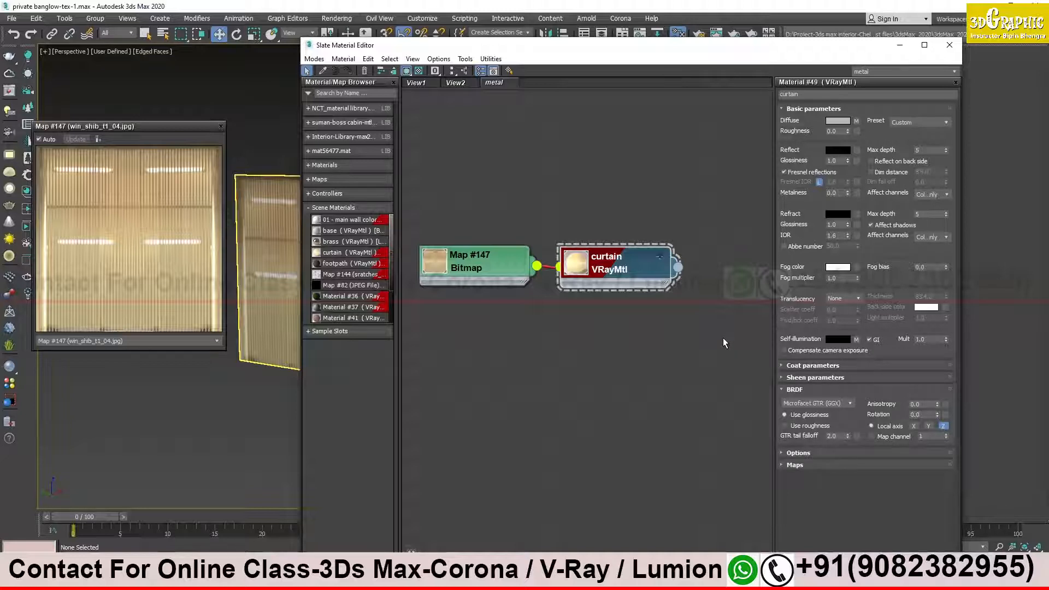
middle_drag(511, 308, 585, 317)
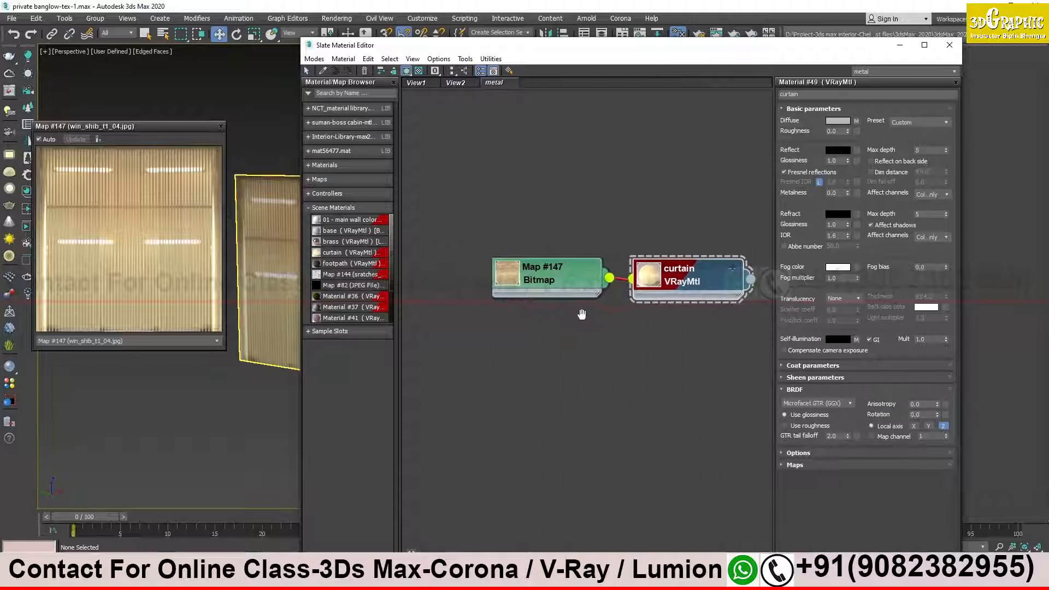
Add a VRayLightMtl below the curtain nodes and connect a copy of the curtain Bitmap to its light color.
click(374, 93)
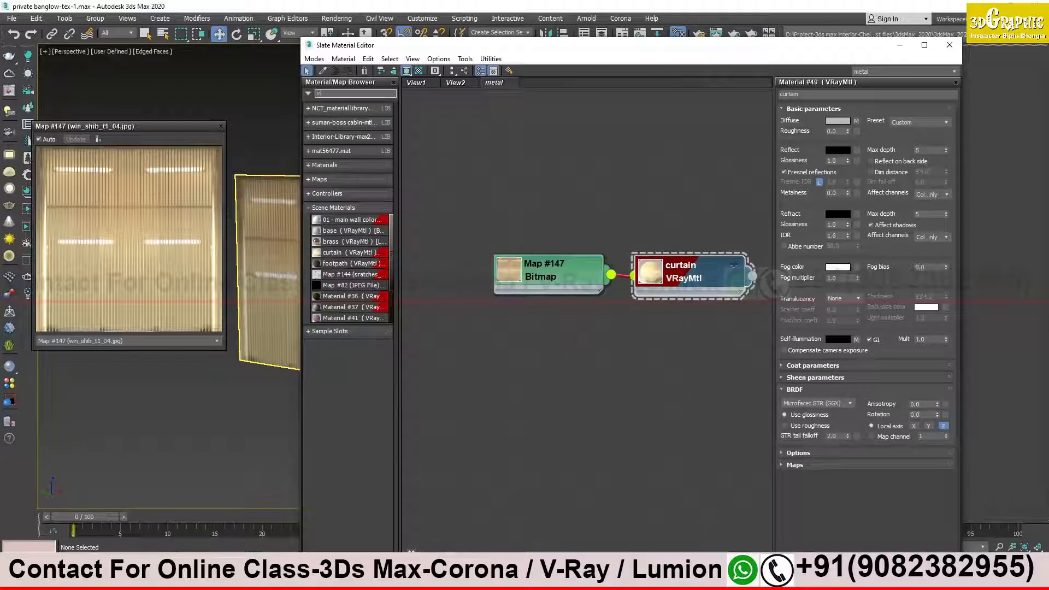
text(vraylig)
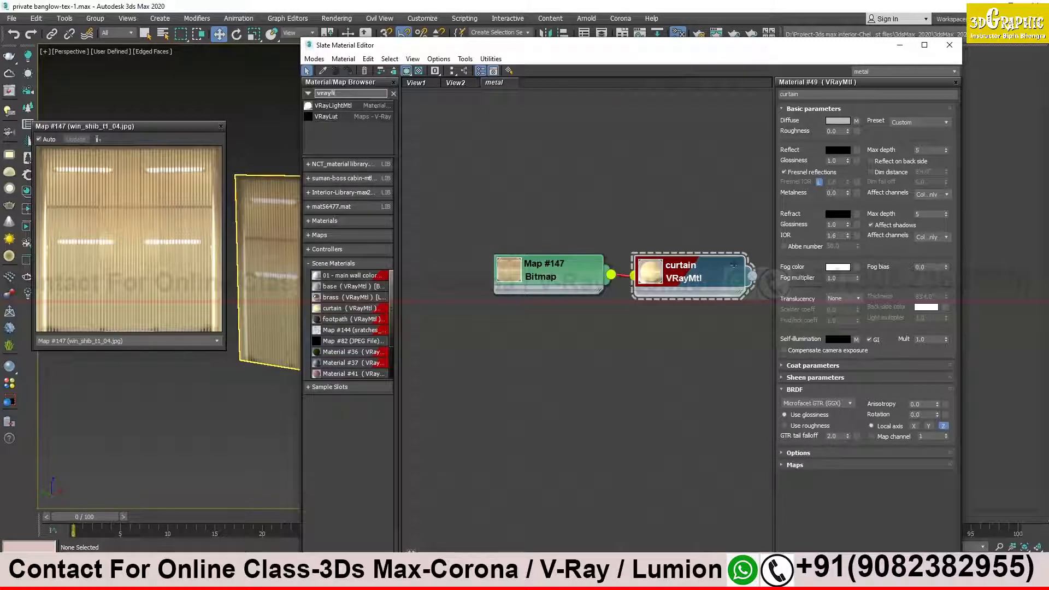
drag(356, 105, 447, 322)
drag(543, 345, 673, 352)
mouse_move(546, 264)
shift+mouse_down()
mouse_move(540, 400)
mouse_move(490, 362)
mouse_move(606, 381)
mouse_move(656, 352)
shift+mouse_up()
click(678, 370)
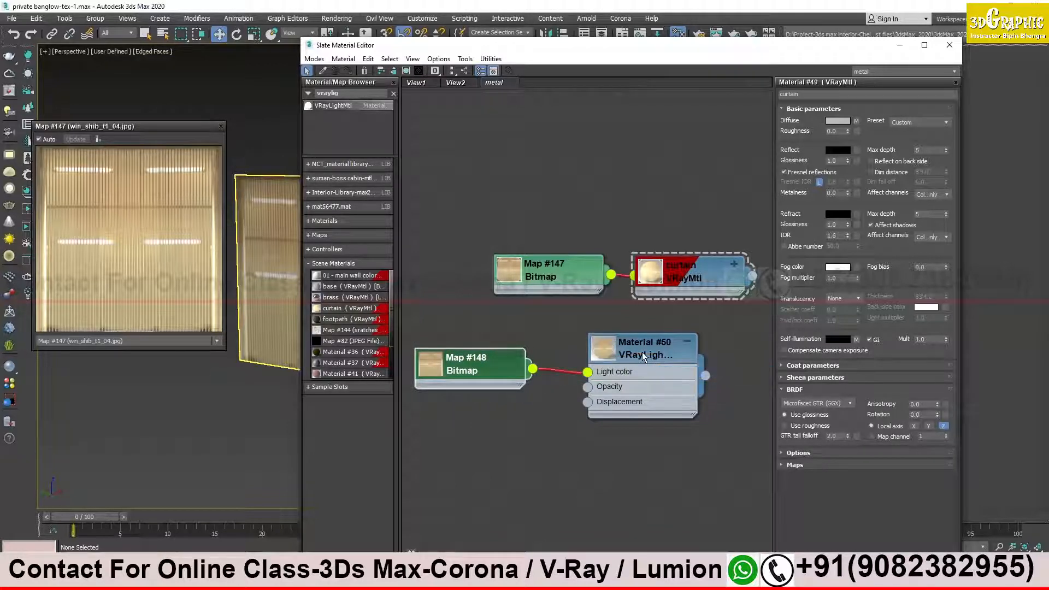
Set the VRayLightMtl color multiplier to 3.
double_click(641, 357)
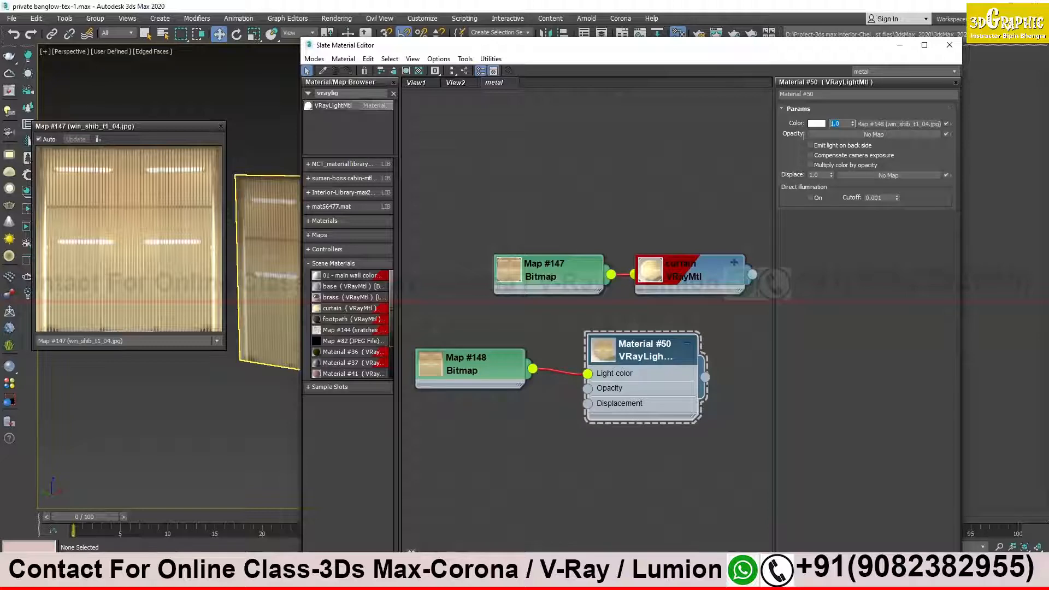
text(3)
key(Return)
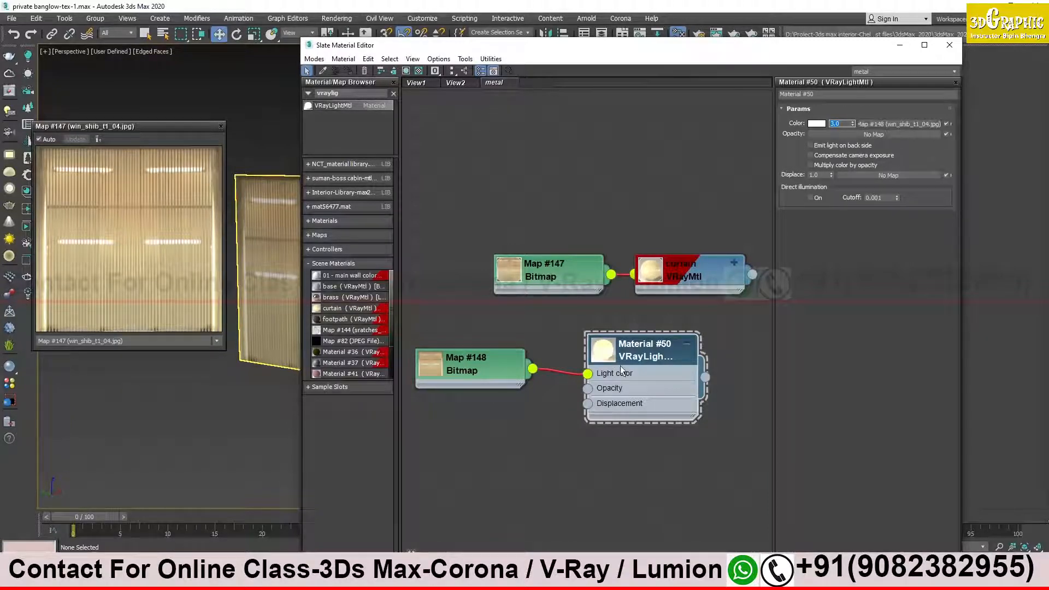
Space the curtain nodes and the light material nodes apart as two separate rows in the node view.
drag(503, 370, 519, 371)
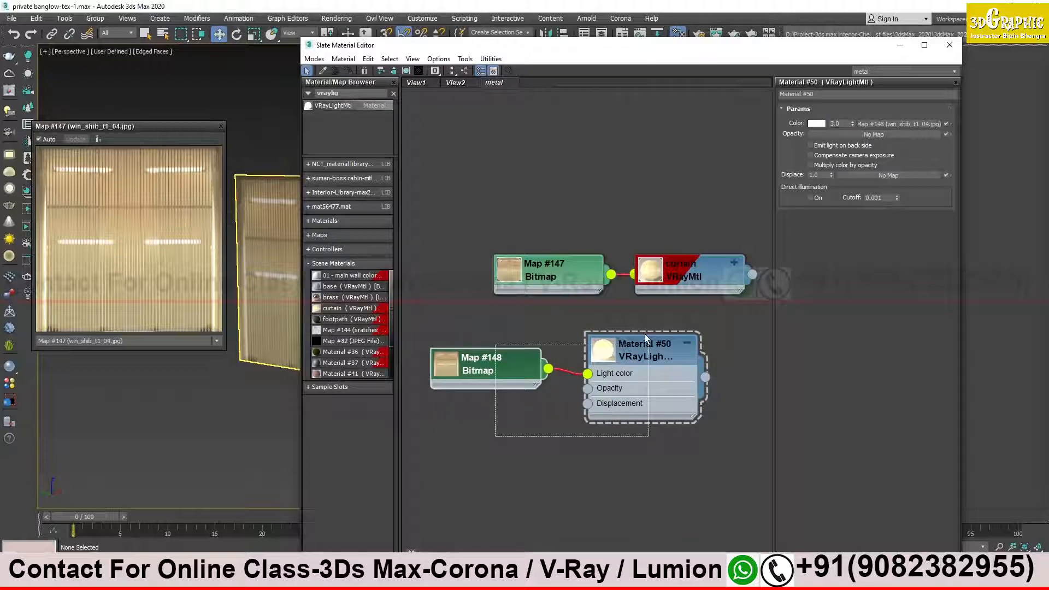
mouse_move(676, 372)
mouse_down()
mouse_move(690, 385)
mouse_move(690, 368)
mouse_up()
drag(707, 284, 659, 268)
drag(547, 382, 531, 398)
drag(566, 310, 679, 244)
click(595, 298)
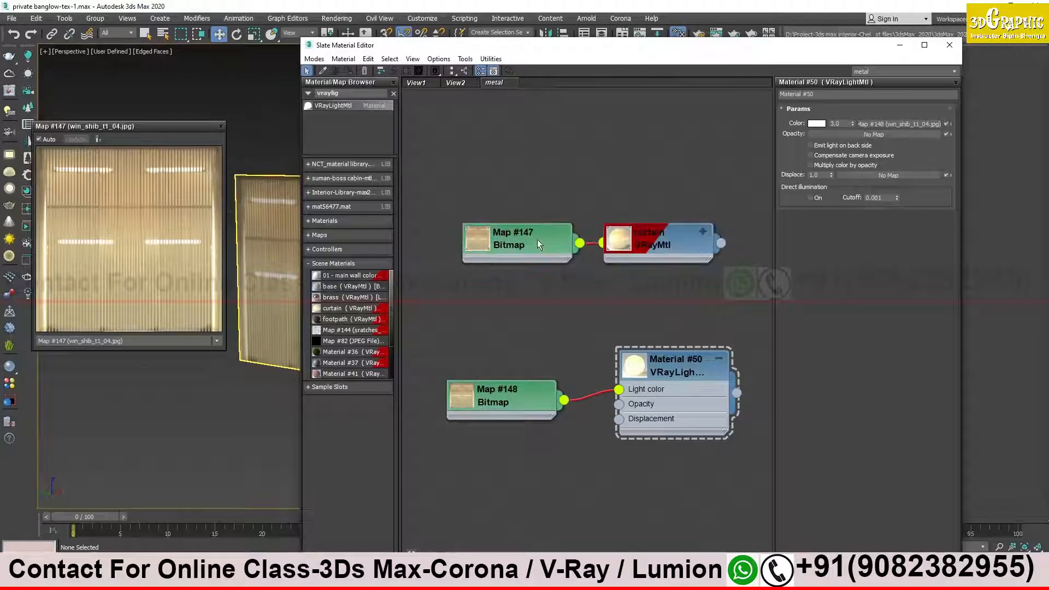
Examine the curtain material's self-illumination GI option and align the light material nodes beneath the curtain nodes.
double_click(538, 244)
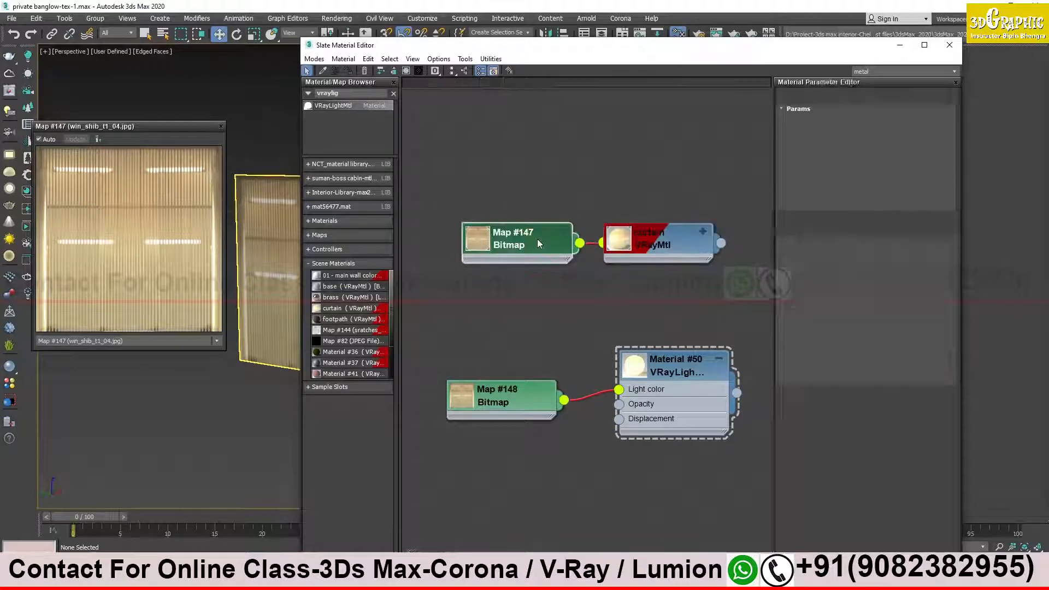
double_click(683, 238)
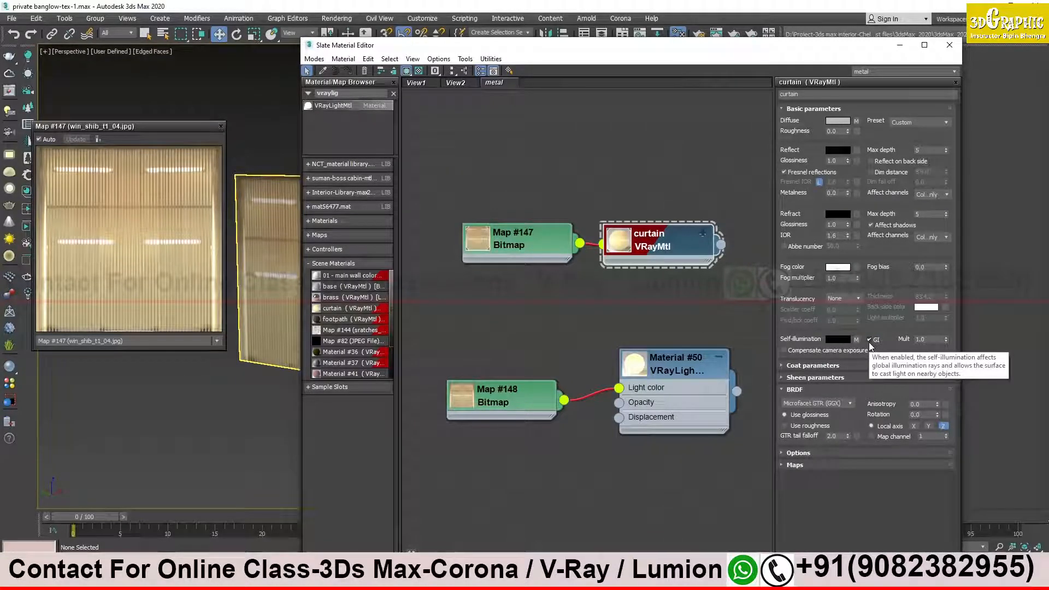
drag(529, 399, 543, 385)
drag(506, 445, 679, 329)
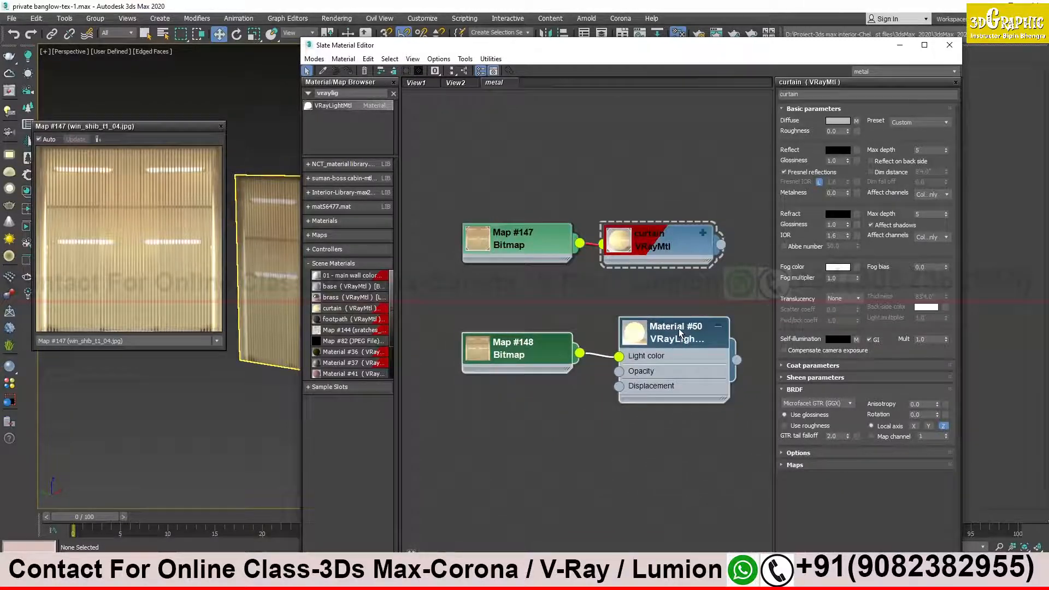